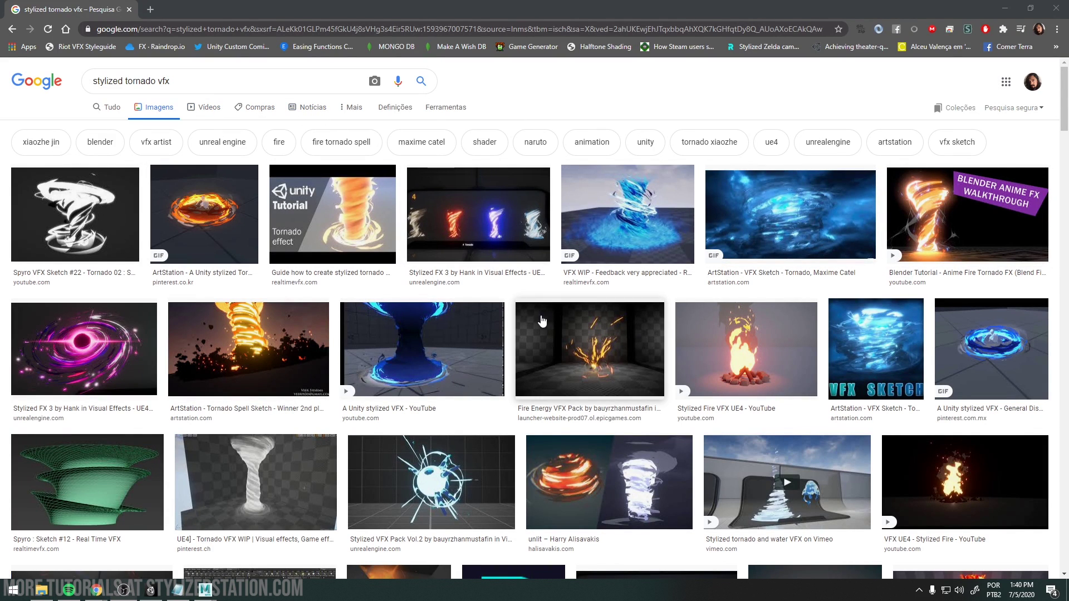
Step: Browse the image results for "stylized tornado vfx" to study tornado shapes and styles
left_click_drag(198, 81, 98, 82)
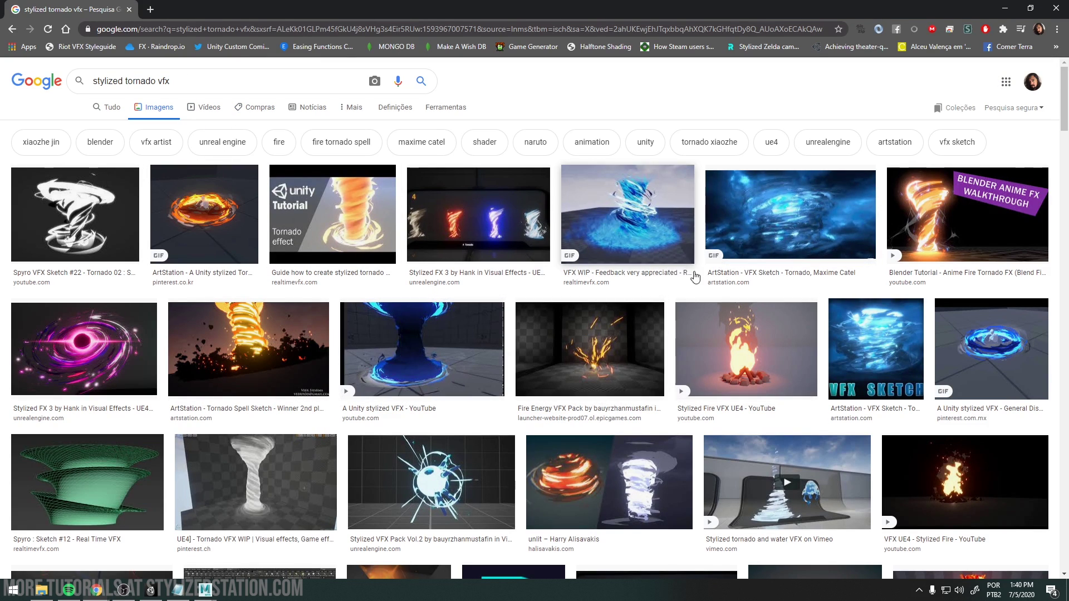
scroll(561, 377, "down", 3)
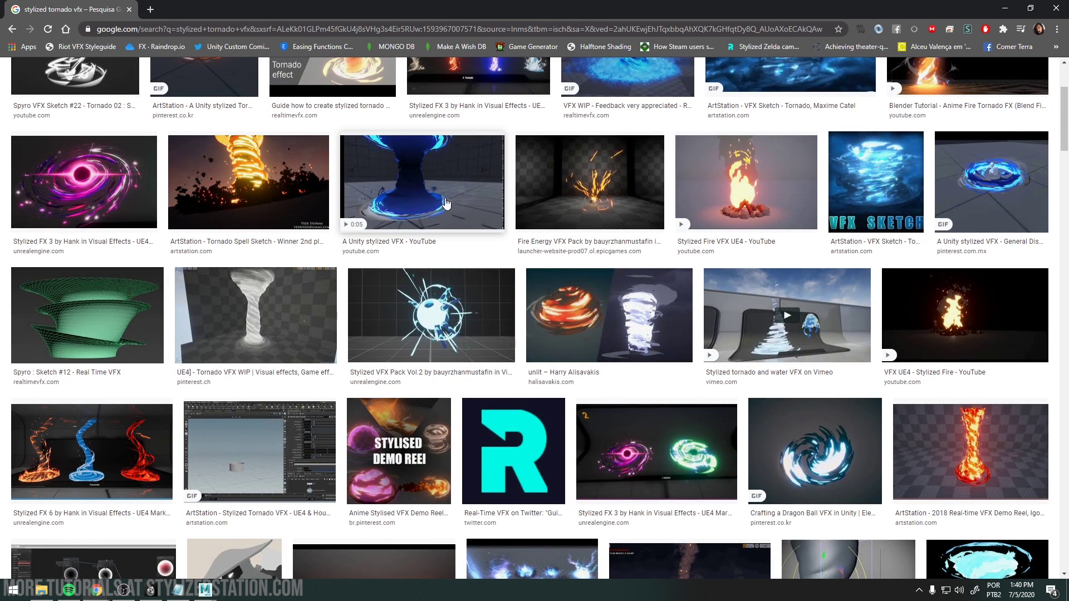
scroll(442, 373, "down", 6)
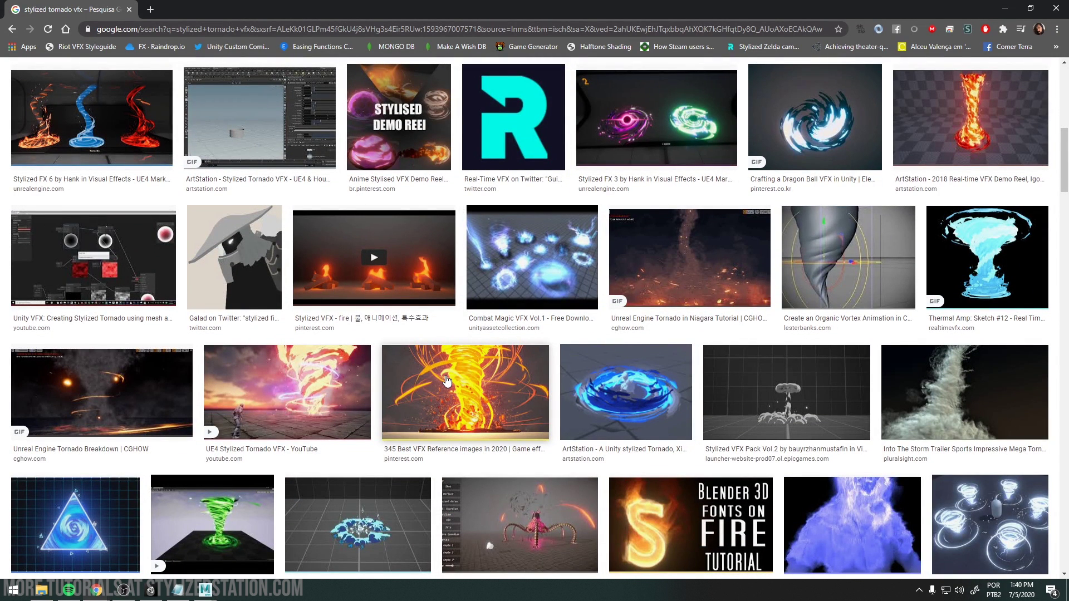
scroll(446, 381, "up", 8)
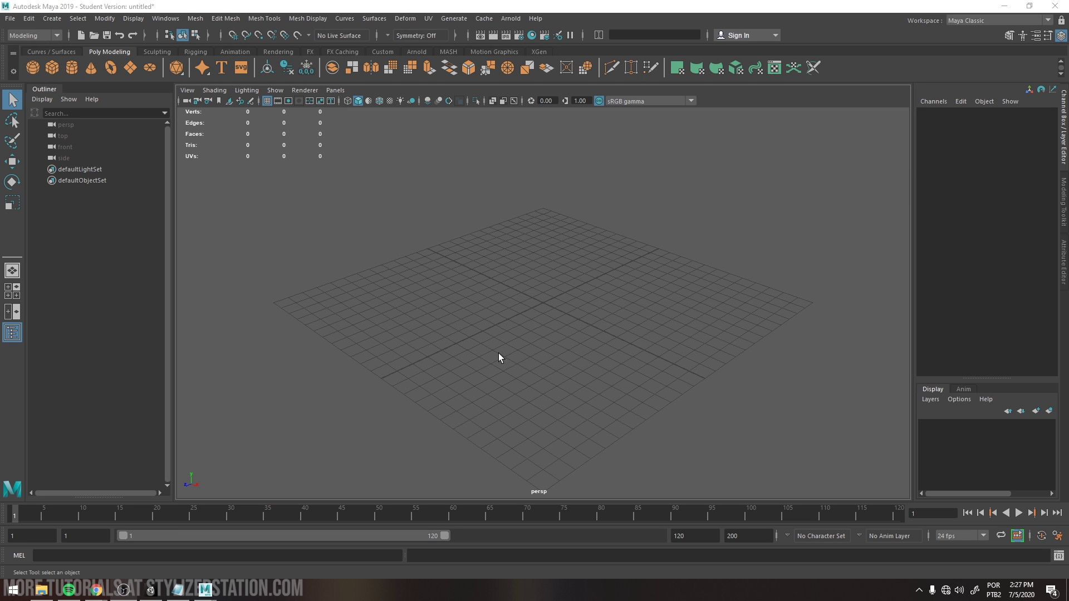
Step: In Maya, create a polygon cylinder at the grid centre and delete its top and bottom cap faces
mouse_move(535, 313)
left_mouse_down("alt")
mouse_move(559, 336)
mouse_move(533, 324)
mouse_move(543, 321)
left_mouse_up("alt")
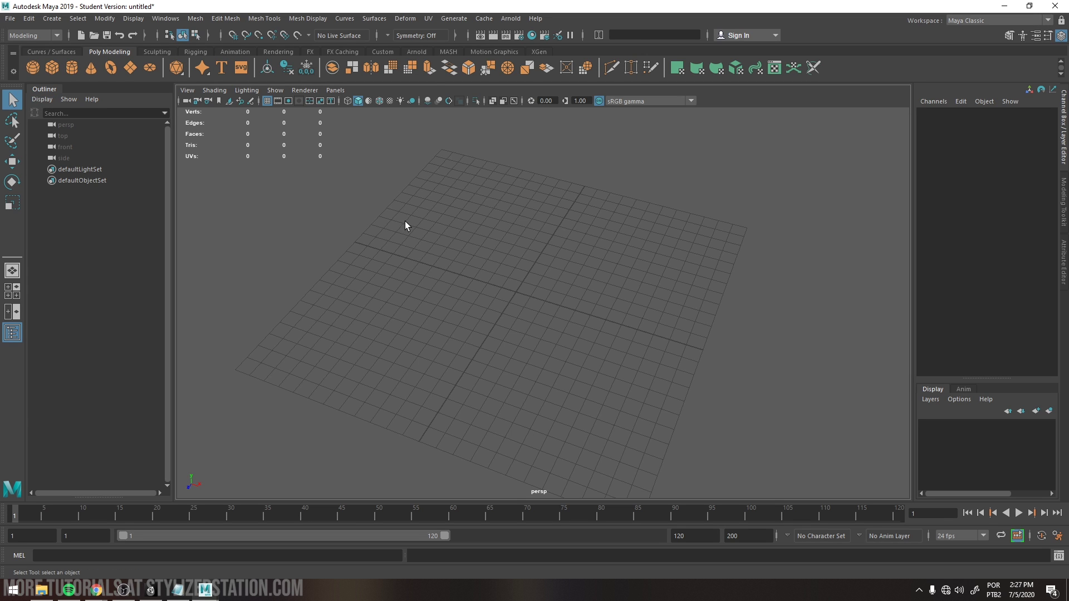
left_click_drag(568, 291, 496, 283, "alt")
right_click_drag(496, 283, 492, 322)
left_click_drag(386, 215, 594, 377)
left_click_drag(579, 362, 484, 266, "alt")
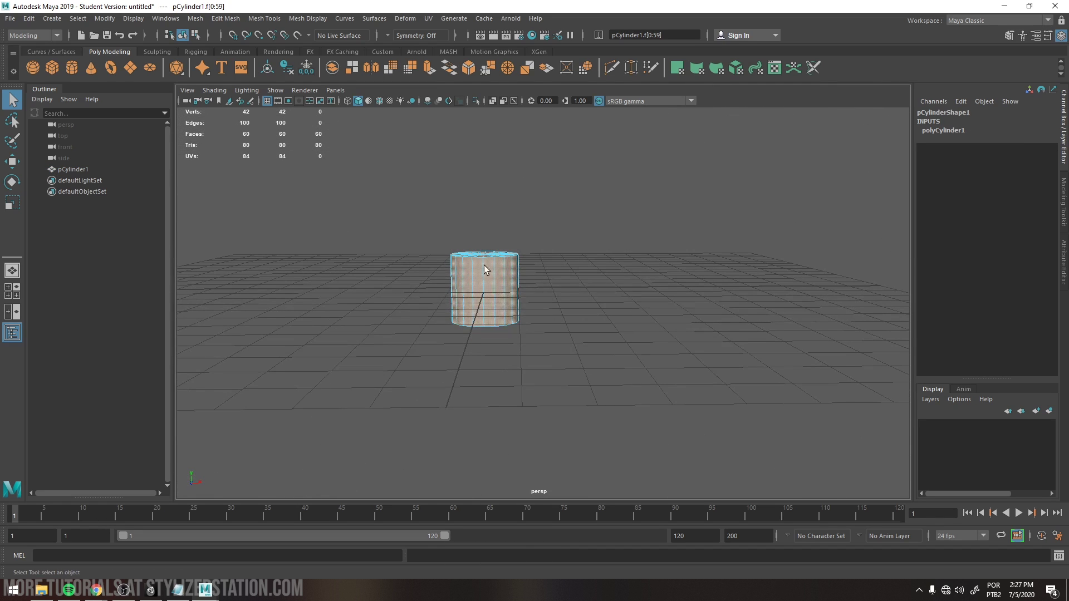
left_click_drag(556, 234, 493, 213, "alt")
key("Delete")
Step: Raise the open cylinder as an object to a Translate Y of 1.145
right_click(512, 273)
left_click(554, 257)
key("w")
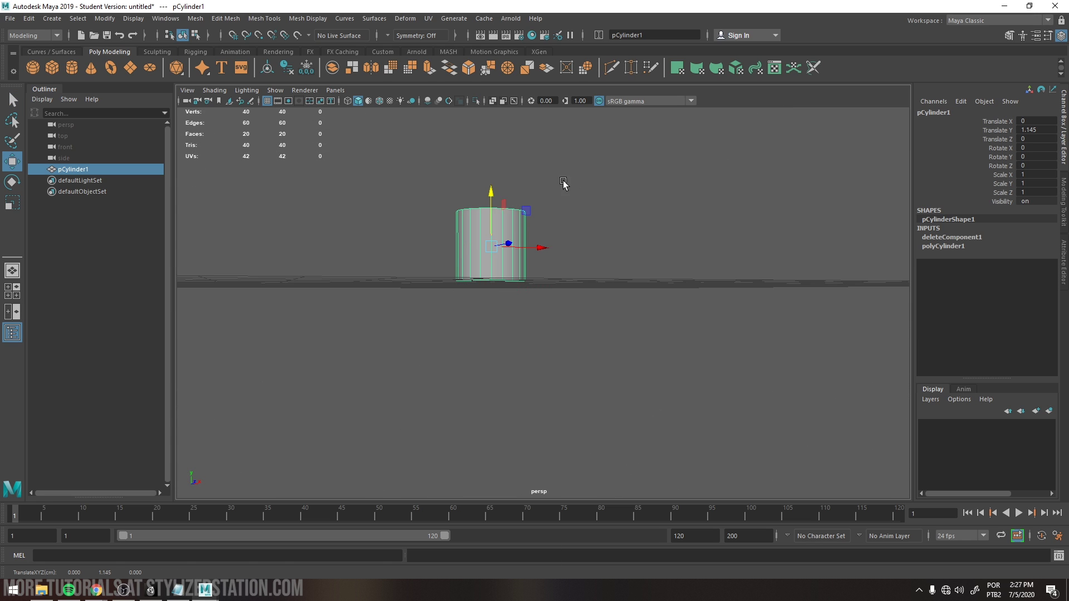
Step: Normalize the cylinder's whole UV shell in the UV Editor to fill the 0 to 1 space, and minimize the editor
left_click_drag(563, 183, 437, 64, "alt")
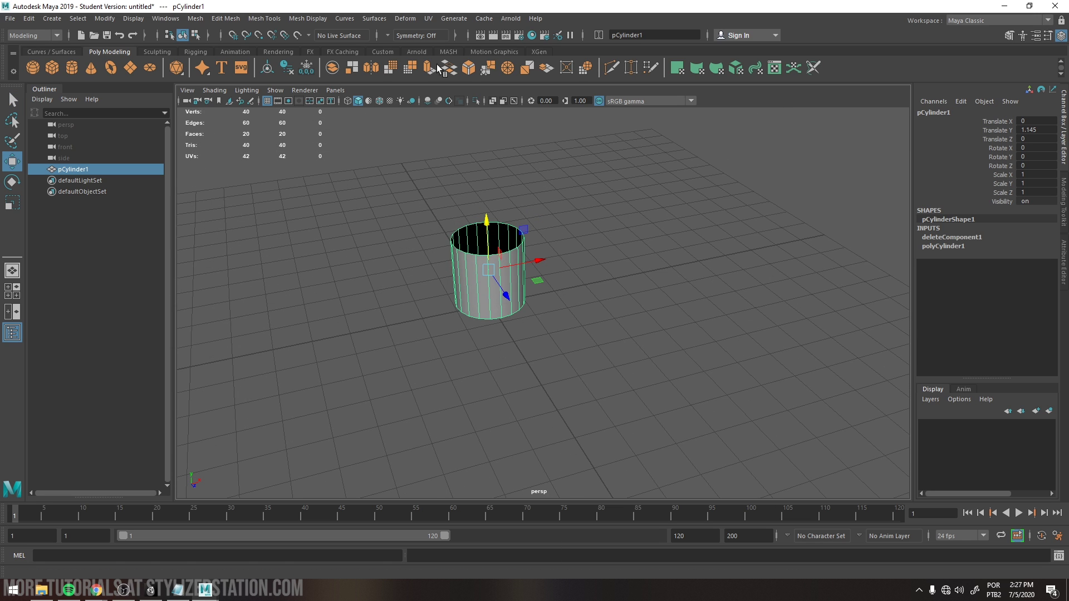
left_click(429, 19)
left_click(452, 39)
scroll(486, 253, "down", 4)
right_click_drag(486, 252, 448, 235)
left_click(470, 247)
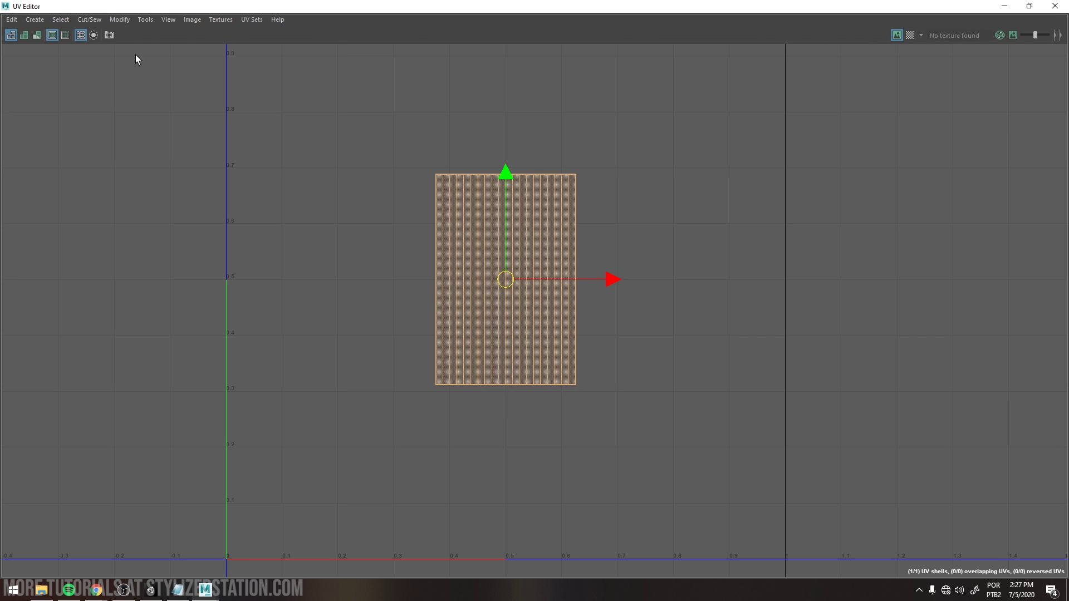
left_click(118, 20)
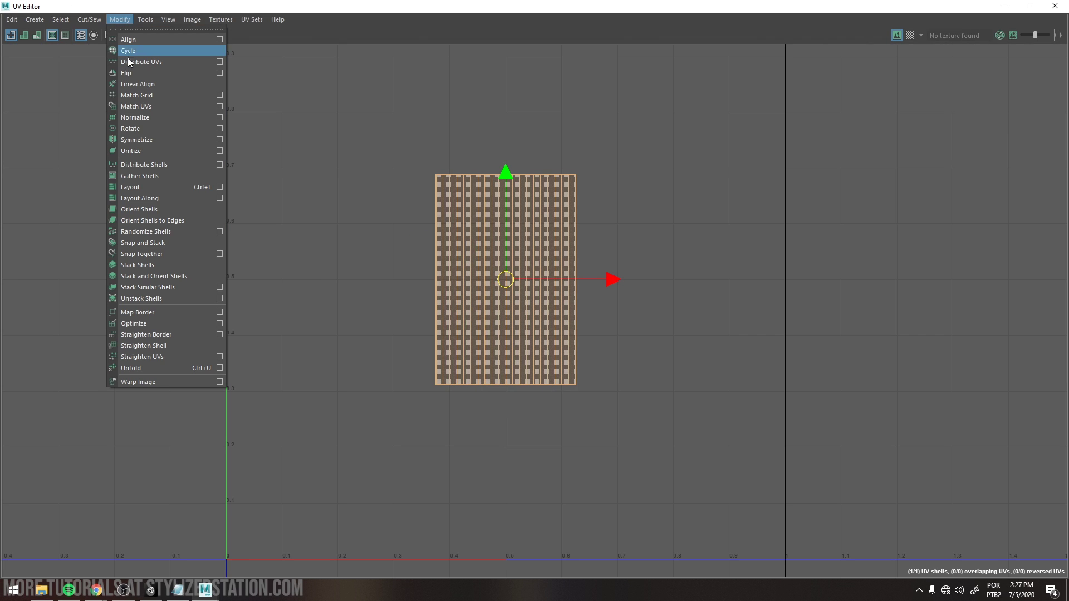
left_click(134, 118)
key("f")
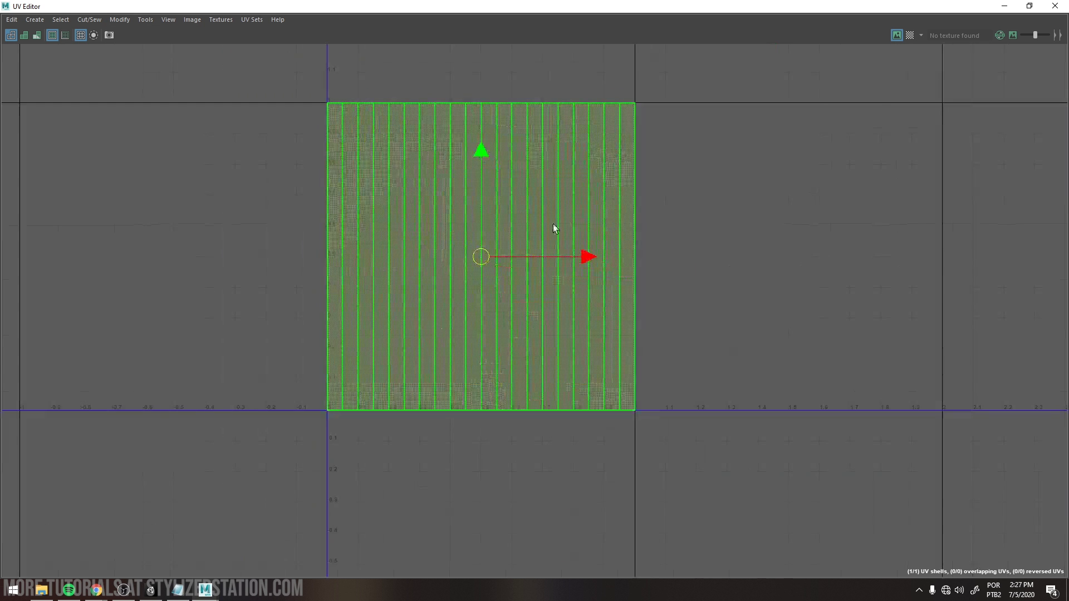
left_click(282, 317)
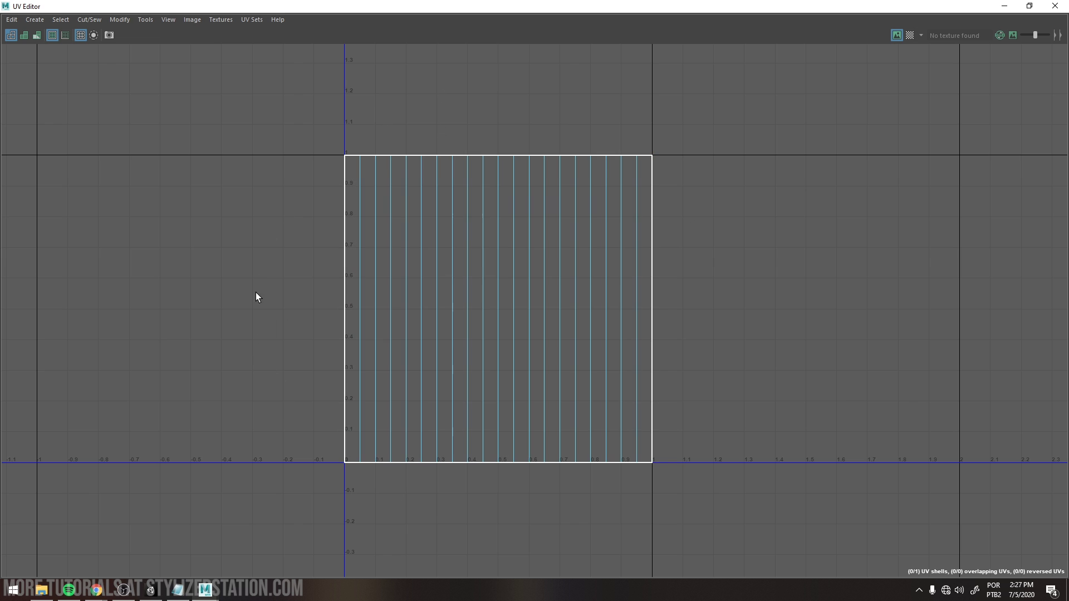
scroll(702, 313, "up", 2)
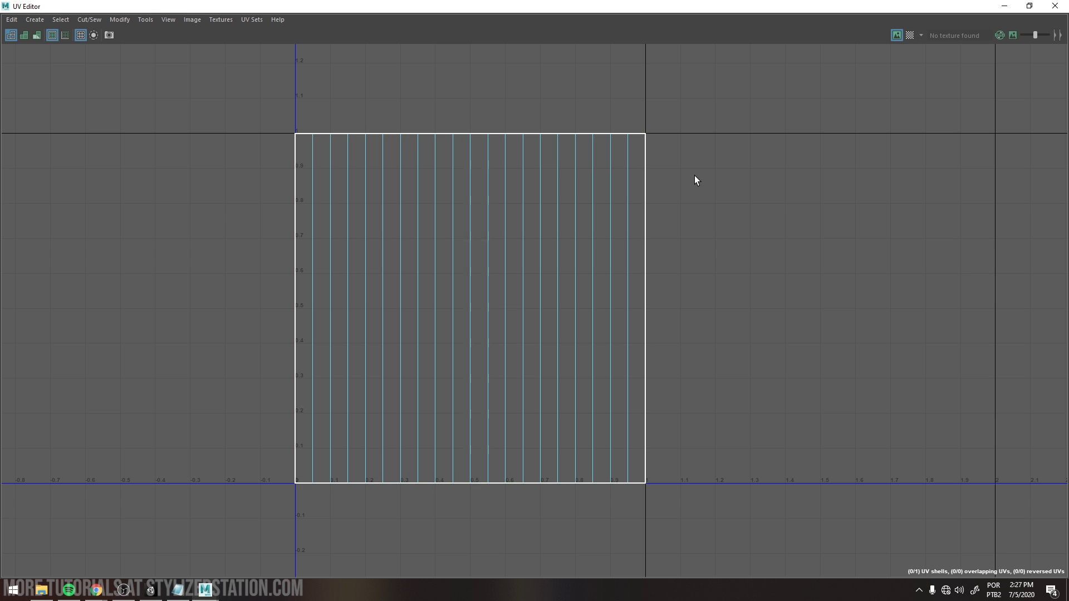
left_click(1002, 6)
Step: Raise the cylinder's top ring of vertices to stretch it into a tall column
left_click_drag(536, 239, 519, 269, "alt")
right_click_drag(519, 269, 469, 249)
left_click_drag(591, 267, 530, 215)
Step: Insert seven horizontal edge loops to divide the tall column into eight segments along its height
right_click_drag(530, 216, 530, 189)
left_click(543, 235)
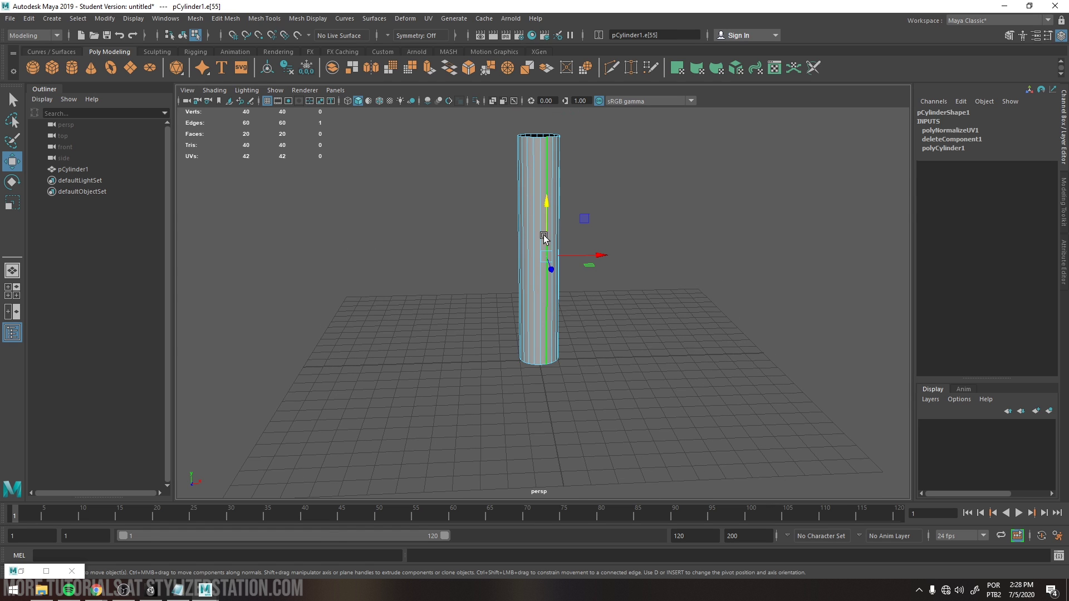
right_click_drag(600, 186, 615, 222, "ctrl")
scroll(570, 258, "up", 5)
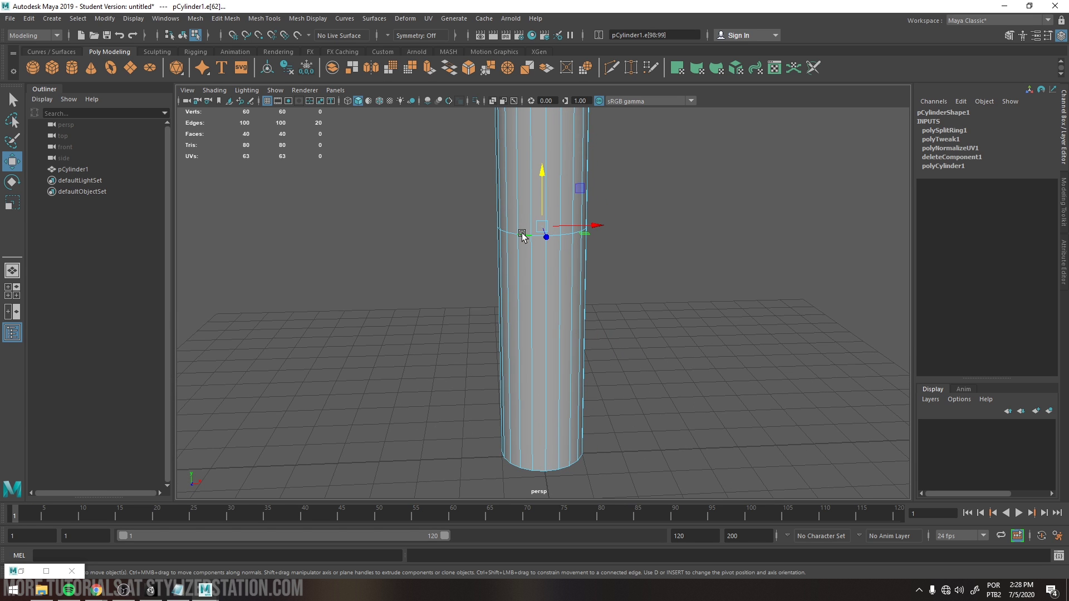
mouse_move(536, 294)
left_mouse_down("alt")
mouse_move(518, 239)
mouse_move(625, 167)
mouse_move(540, 306)
left_mouse_up("alt")
left_click(544, 307)
scroll(554, 229, "down", 6)
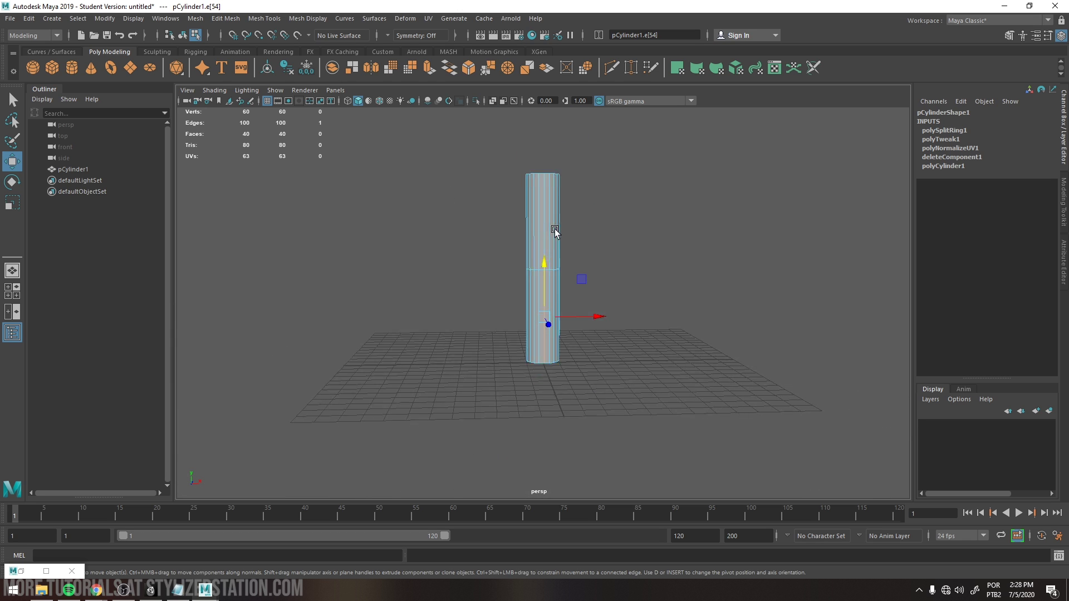
scroll(557, 228, "up", 4)
right_click_drag(544, 282, 555, 249, "ctrl")
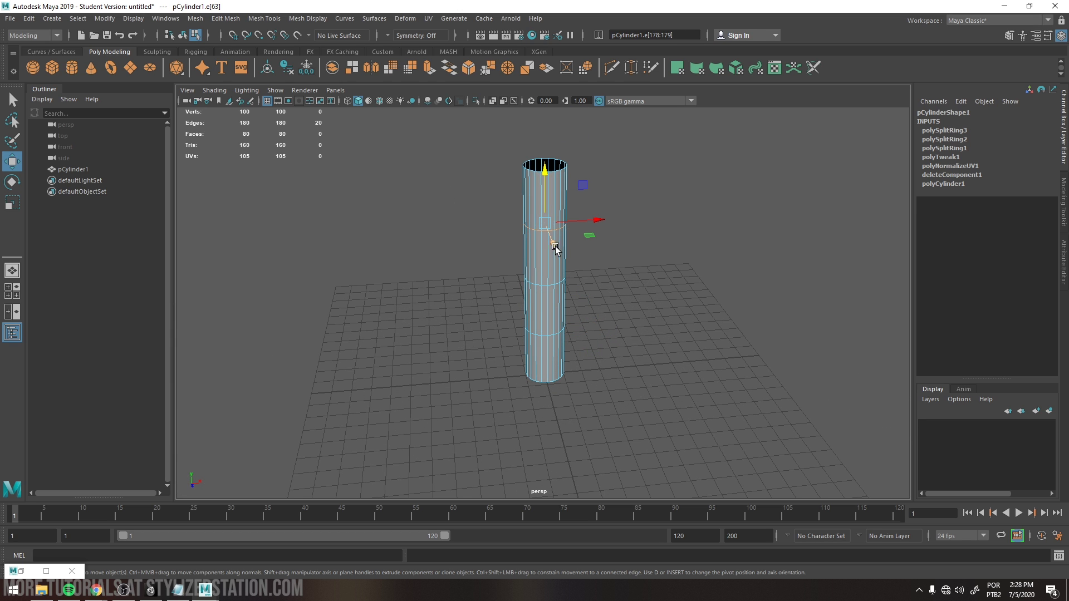
right_click_drag(564, 209, 564, 209, "ctrl")
right_click_drag(550, 317, 549, 356, "ctrl")
Step: Select the open edge loop at the base of the column
left_click_drag(635, 348, 546, 356, "alt")
double_click(539, 382)
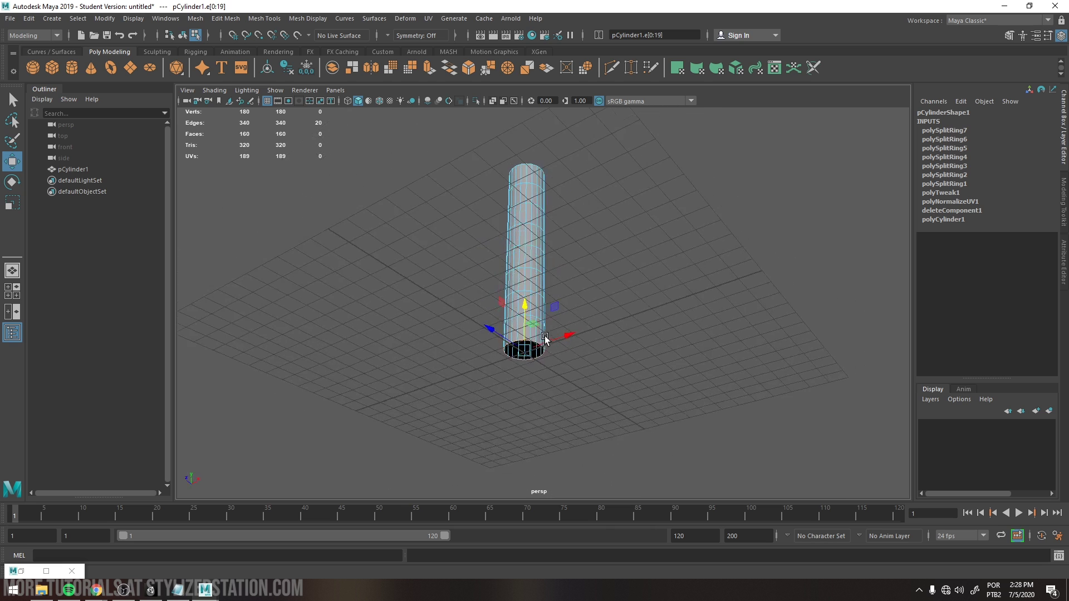
left_click_drag(552, 315, 571, 332, "alt")
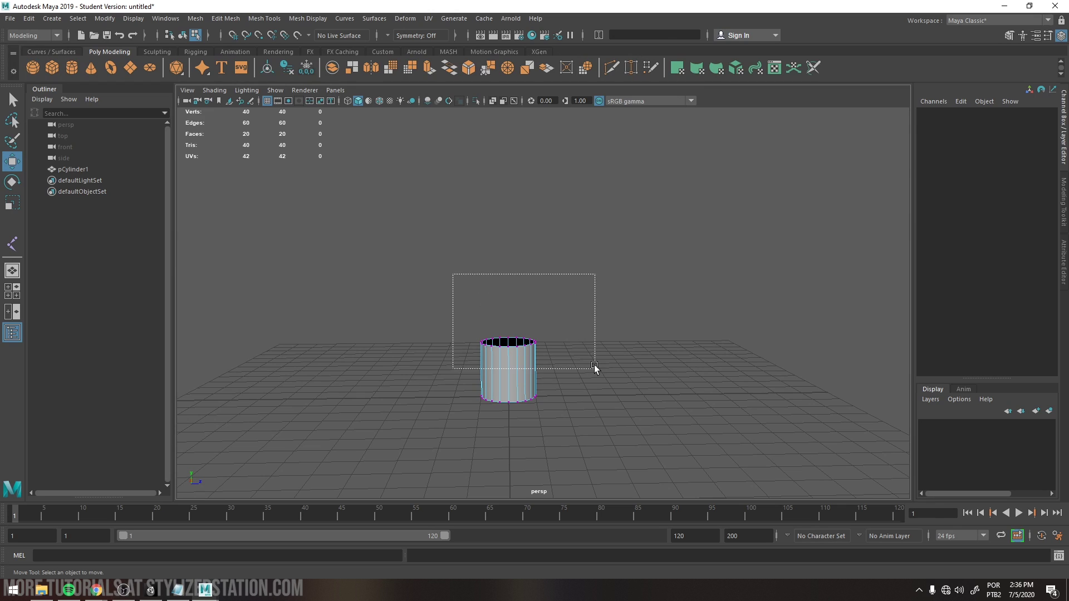
Step: Stretch the cylinder into a tall column by raising its top vertices to a height of about 10.85 cm
left_click_drag(594, 368, 579, 365)
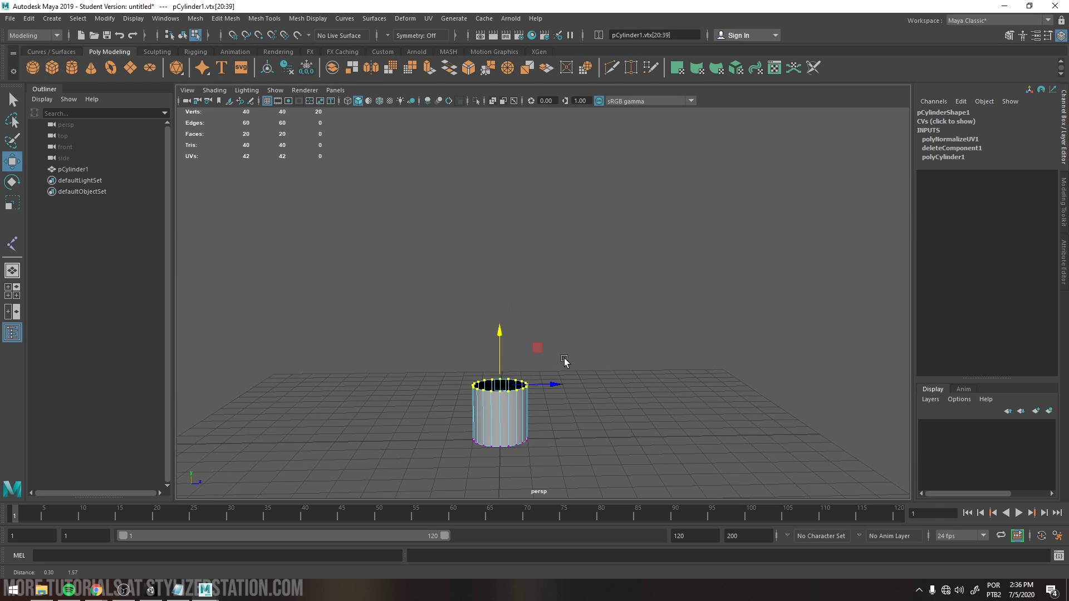
left_click_drag(499, 334, 497, 108)
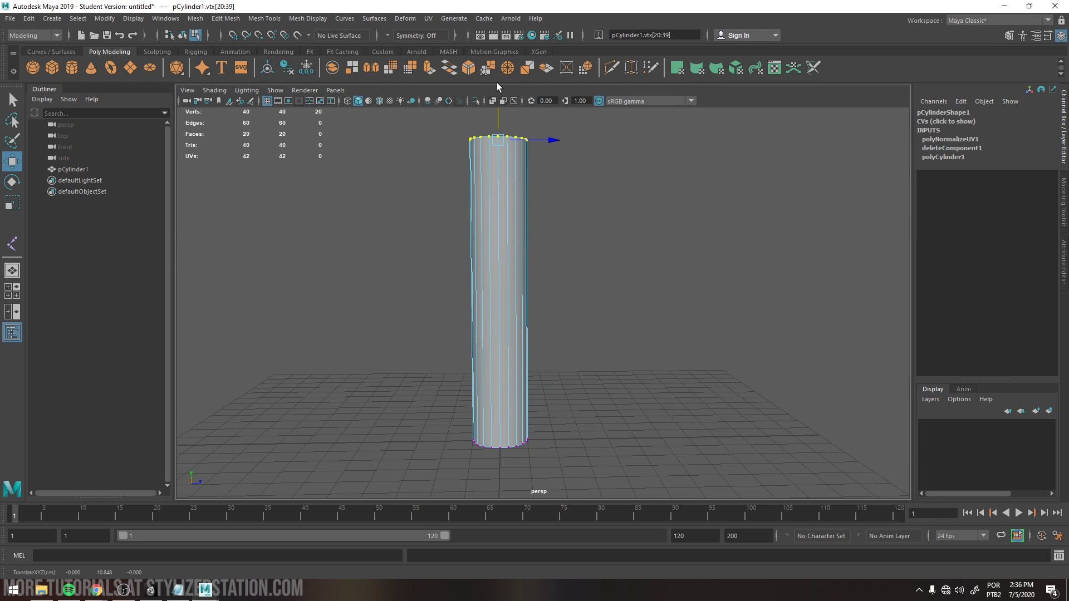
Step: Insert five horizontal edge loops, dividing the column's upper half into four segments and its lower half into two
right_click_drag(503, 269, 508, 218)
left_click(506, 282)
right_click_drag(671, 182, 657, 270, "ctrl")
right_click_drag(694, 163, 628, 255, "ctrl")
left_click(512, 365)
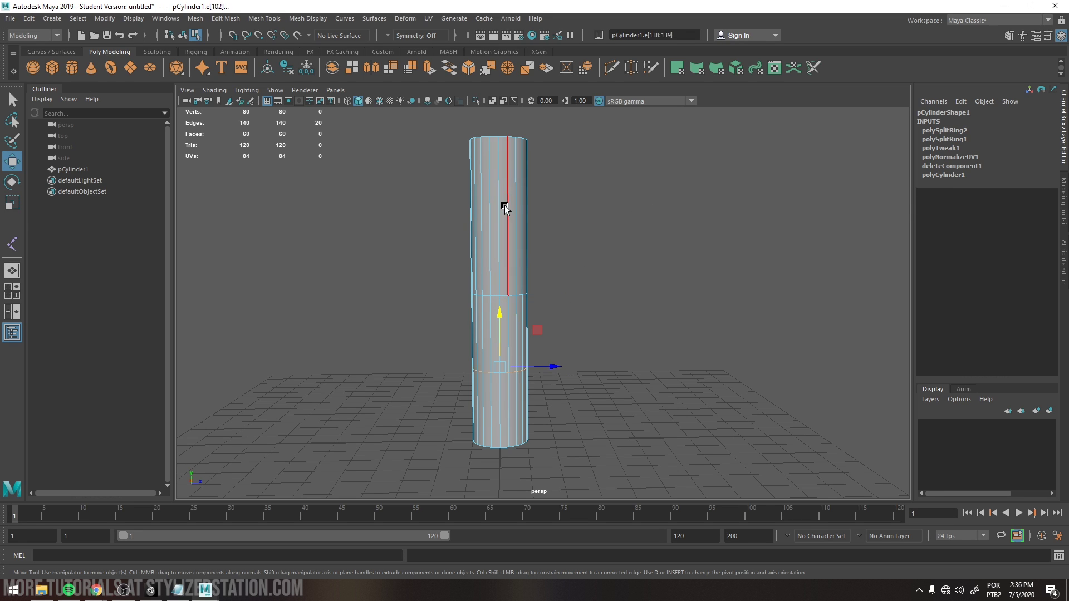
left_click(505, 217)
left_click(520, 256)
left_click(516, 333)
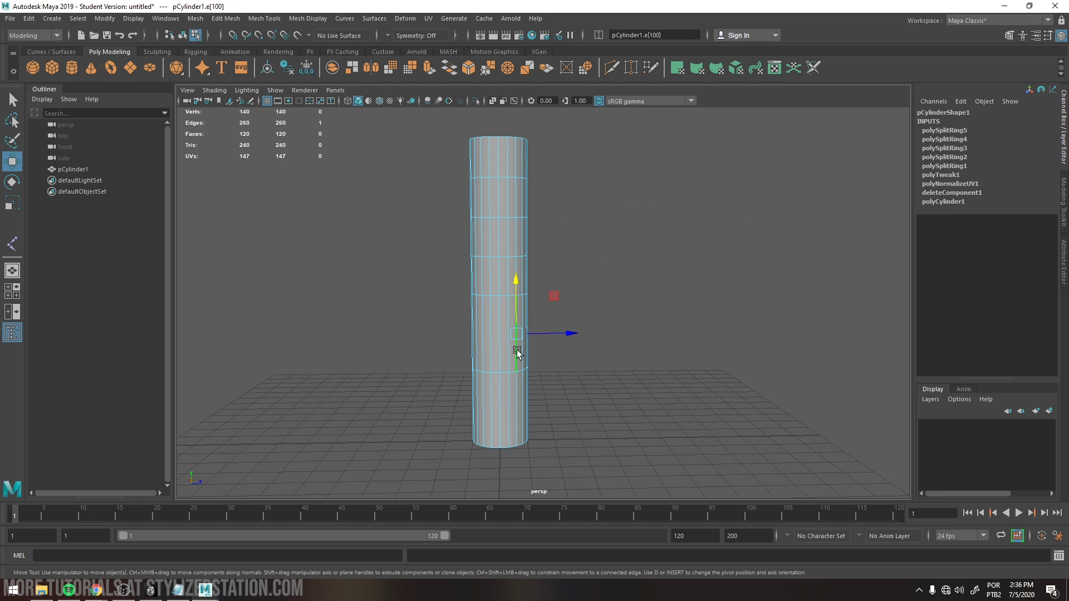
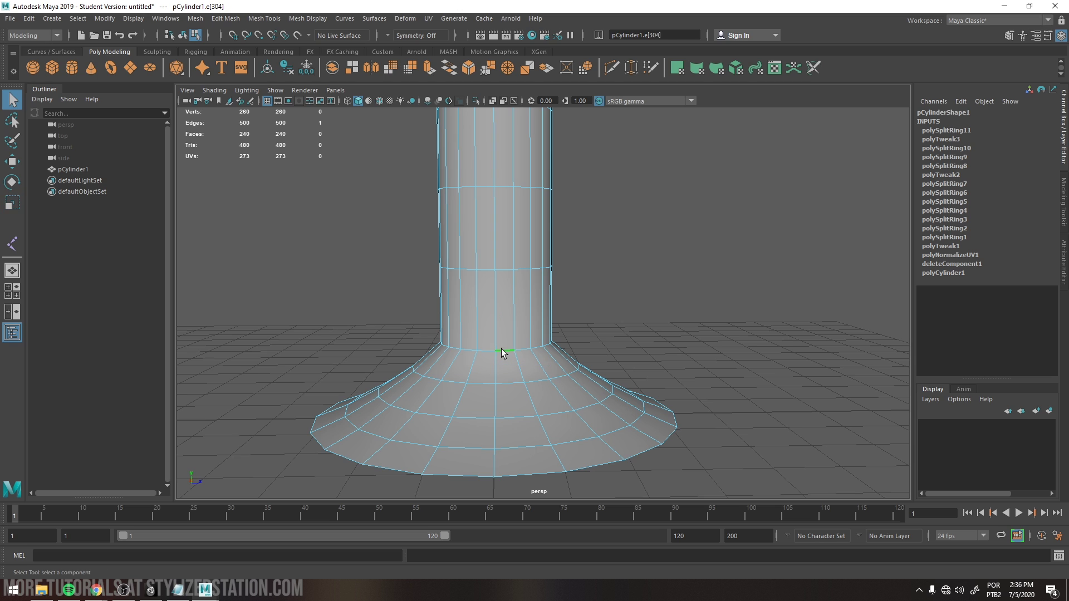
Step: Widen the edge loop where the flared base meets the shaft and raise it to about 1.5 cm
double_click(501, 348)
key("r")
left_click_drag(493, 348, 499, 303)
key("w")
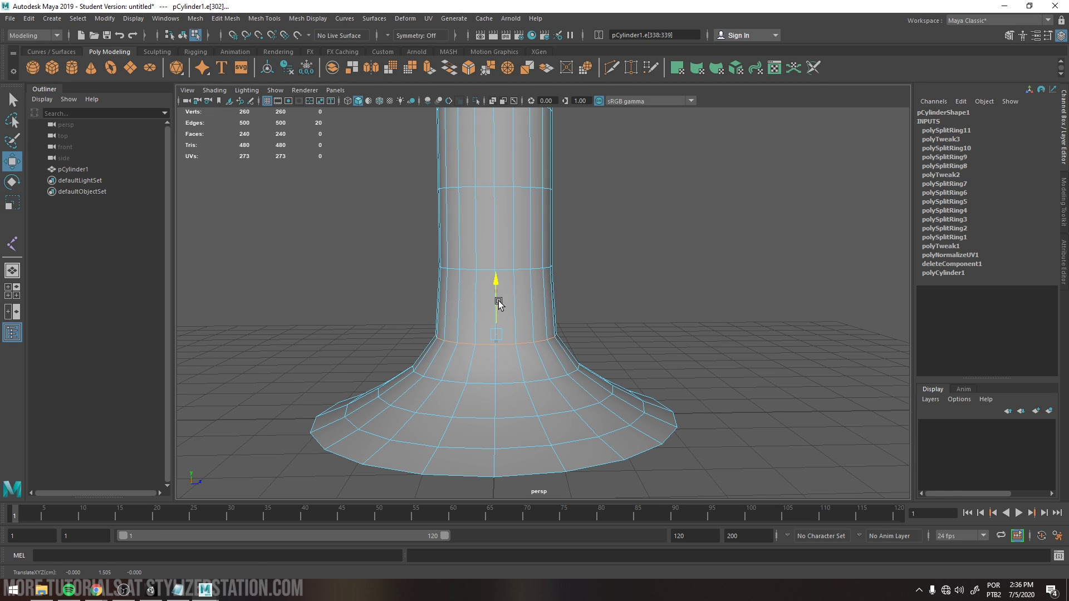
Step: Scale inward the five consecutive edge loops between the flared base and the top funnel to slim the shaft
scroll(495, 262, "down", 3)
left_click_drag(501, 232, 512, 251, "alt")
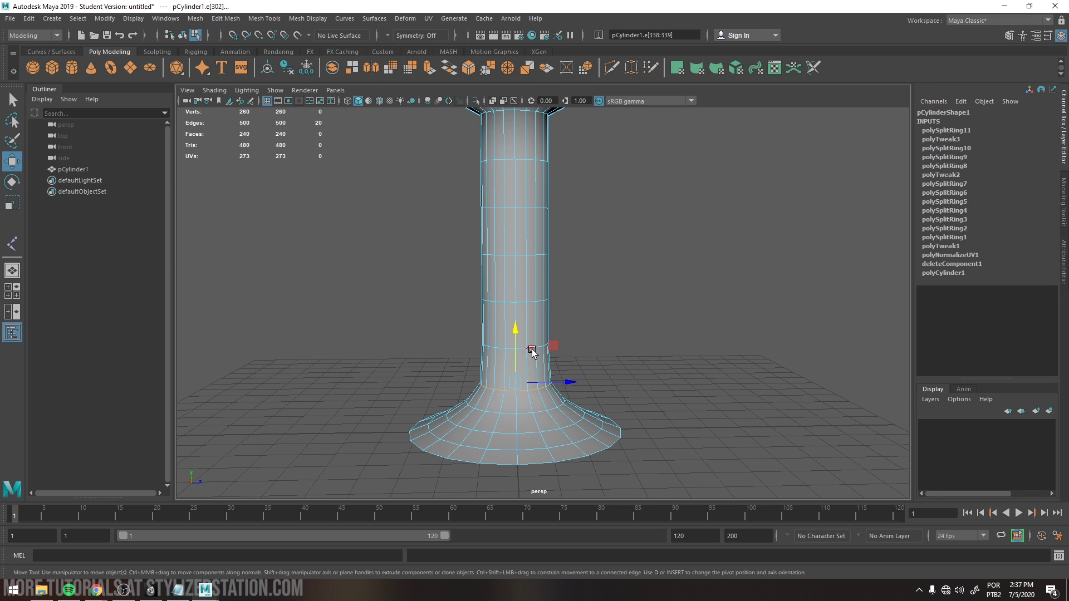
double_click(531, 351)
key("r")
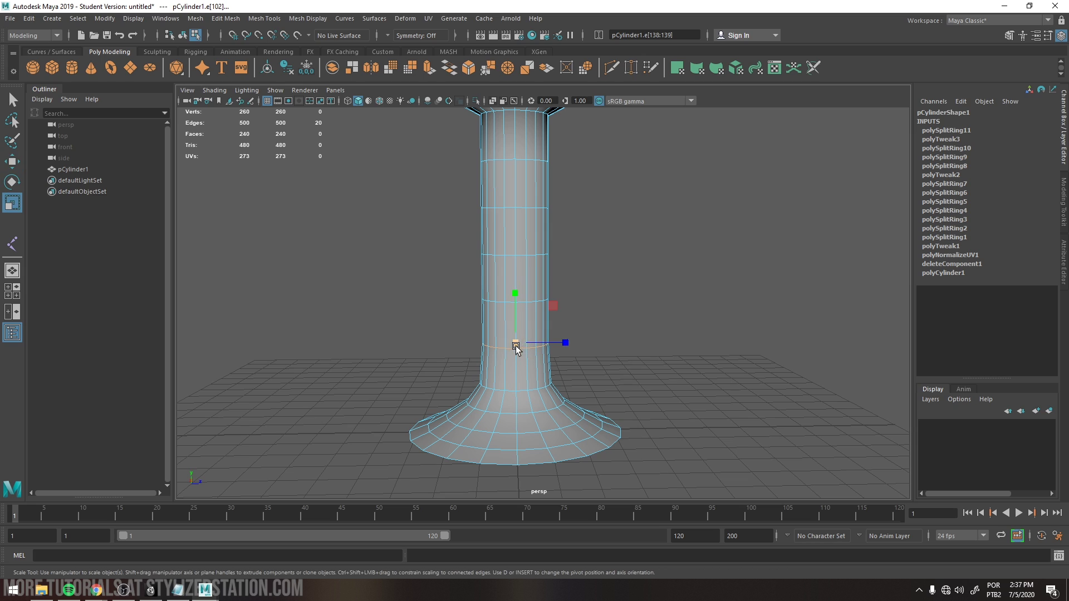
double_click(494, 302)
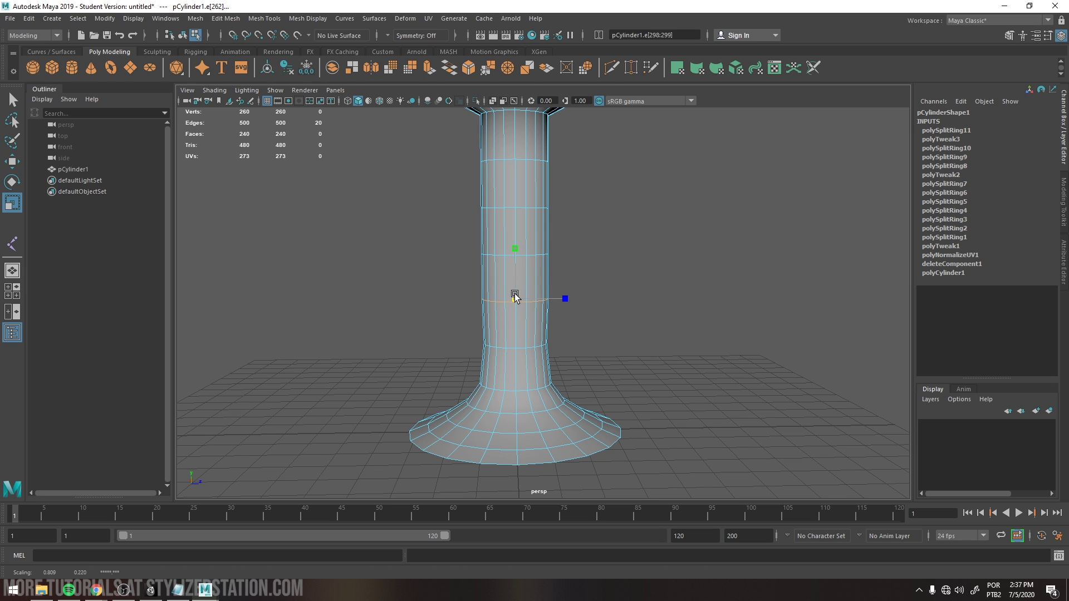
double_click(502, 255)
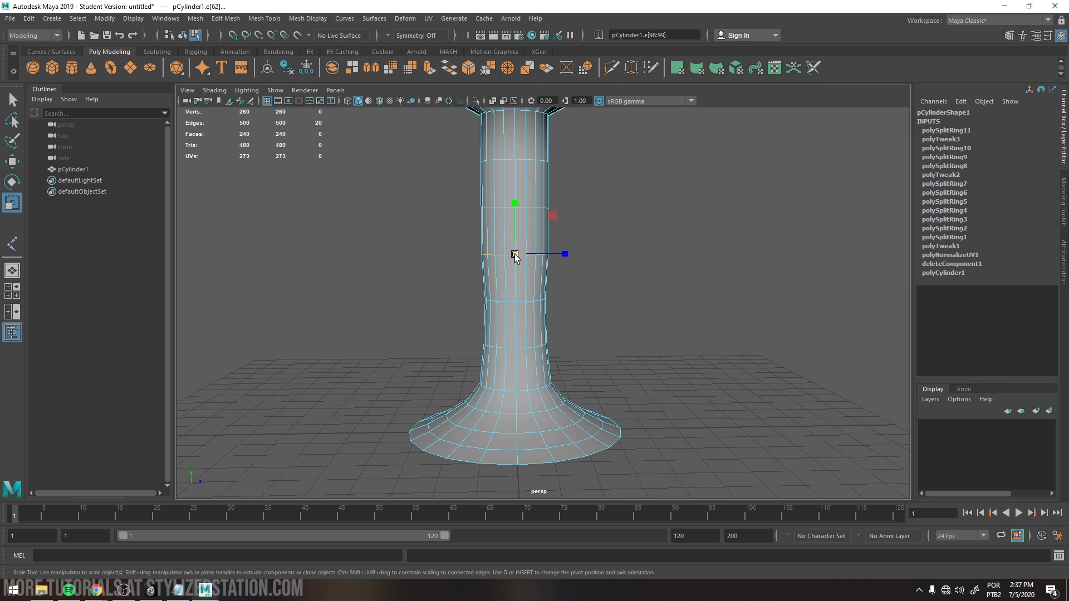
left_click_drag(514, 255, 509, 257)
middle_click_drag(508, 255, 477, 274, "alt")
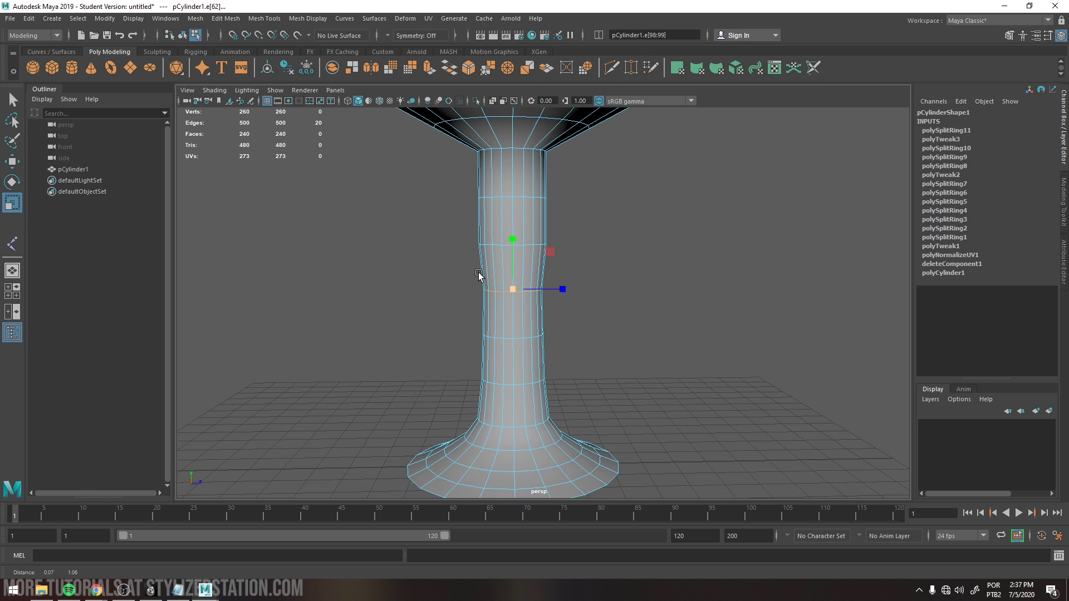
double_click(495, 244)
left_click_drag(496, 244, 504, 247)
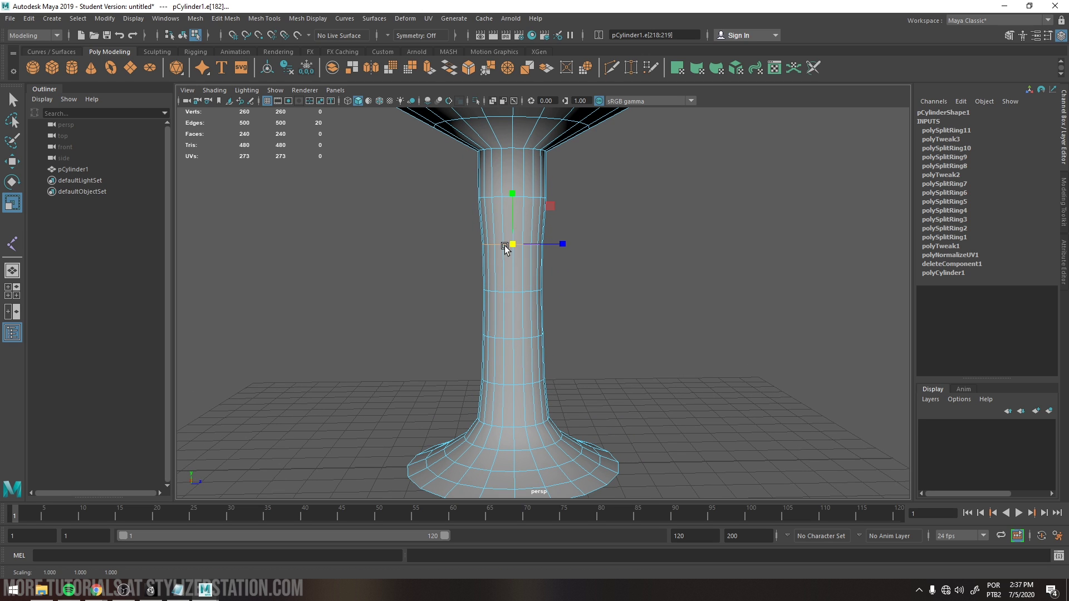
double_click(495, 198)
left_click_drag(517, 198, 512, 198)
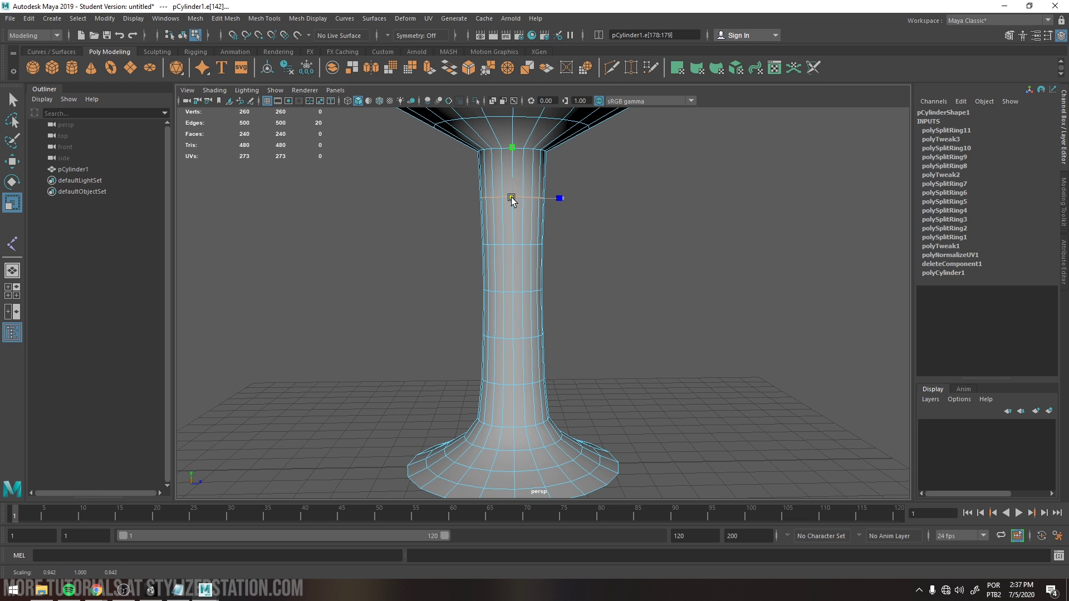
Step: Widen the edge loop where the shaft meets the top funnel and lower it to about 9.39 cm
double_click(496, 150)
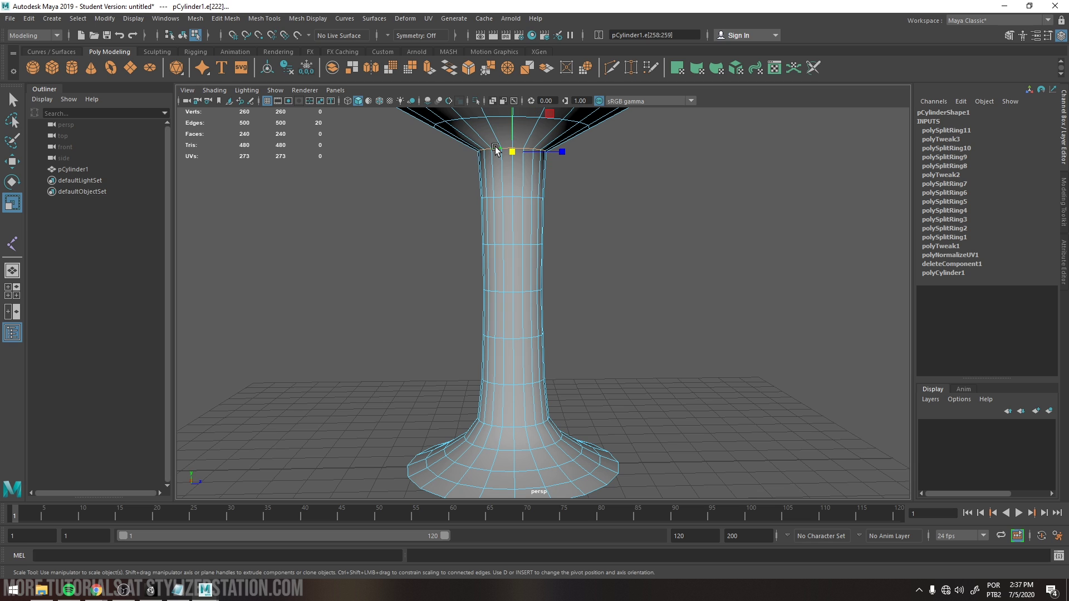
key("w")
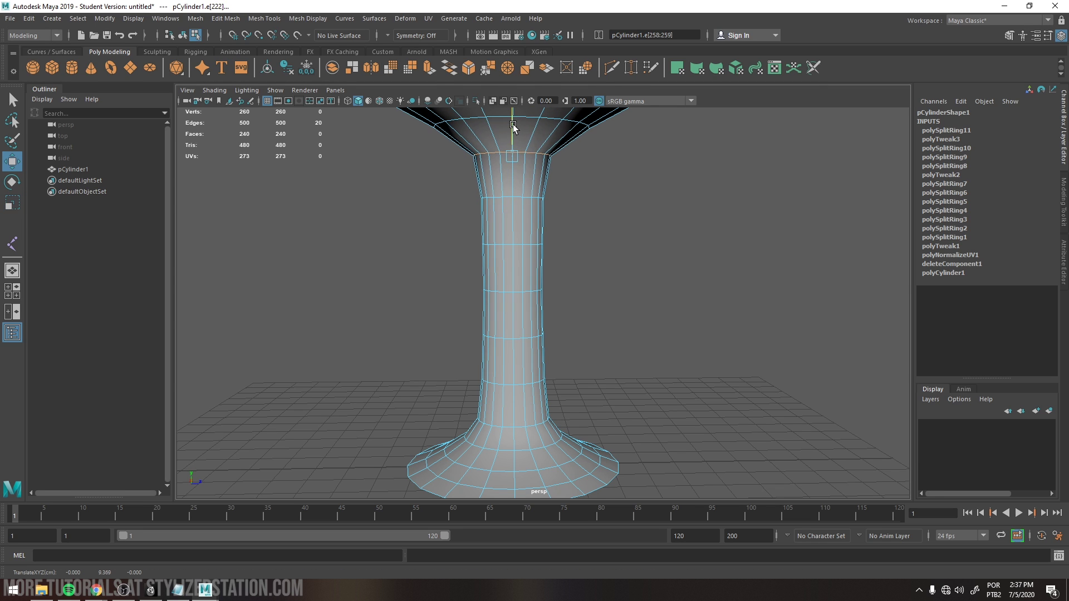
Step: Insert an edge loop around the lowest section of the top funnel, just above the neck
middle_click_drag(513, 124, 514, 248, "alt")
left_click_drag(513, 247, 513, 215, "alt")
left_click(504, 220)
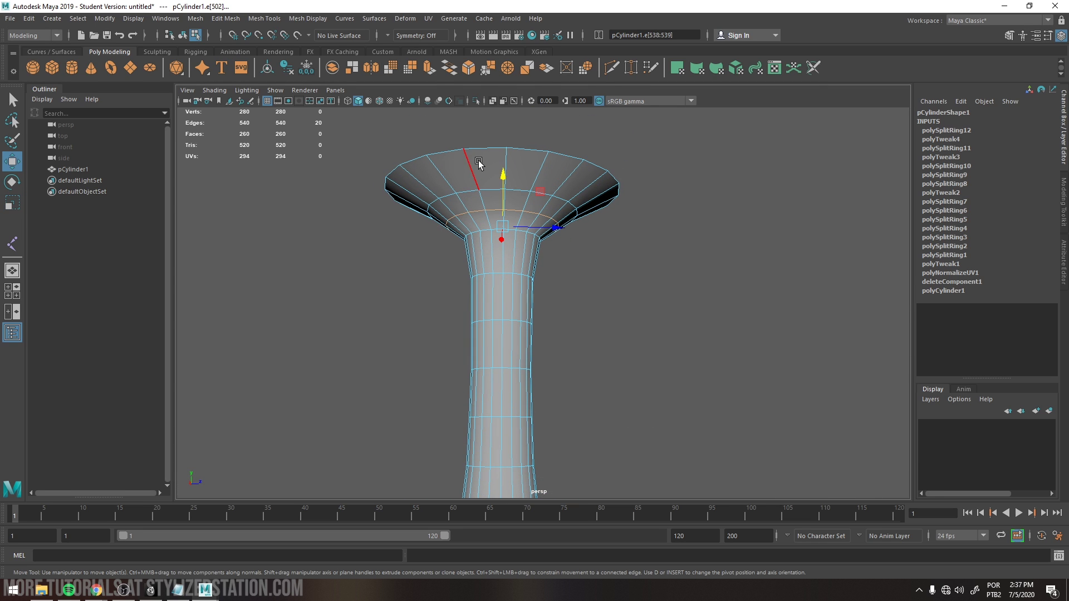
Step: Insert an edge loop around the uppermost section of the top funnel and return to object mode
left_click(479, 167)
left_click_drag(505, 165, 506, 161)
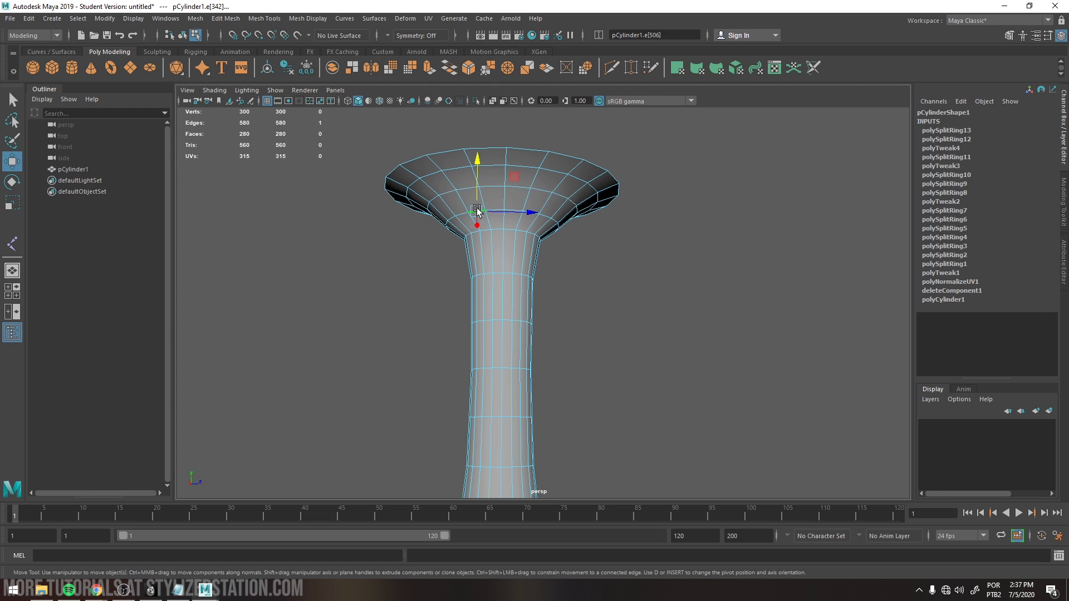
left_click(477, 216)
right_click_drag(477, 273, 544, 255)
scroll(621, 336, "down", 5)
left_click_drag(622, 336, 587, 299, "alt")
scroll(573, 282, "up", 5)
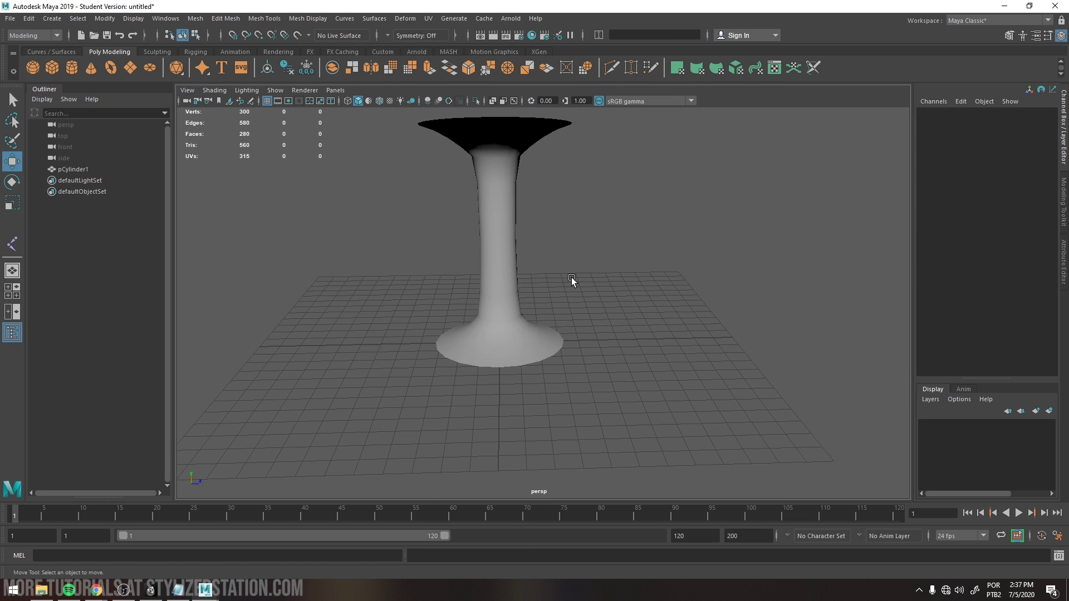
Step: Select the tornado mesh and switch to the Rigging menu set
left_click(529, 288)
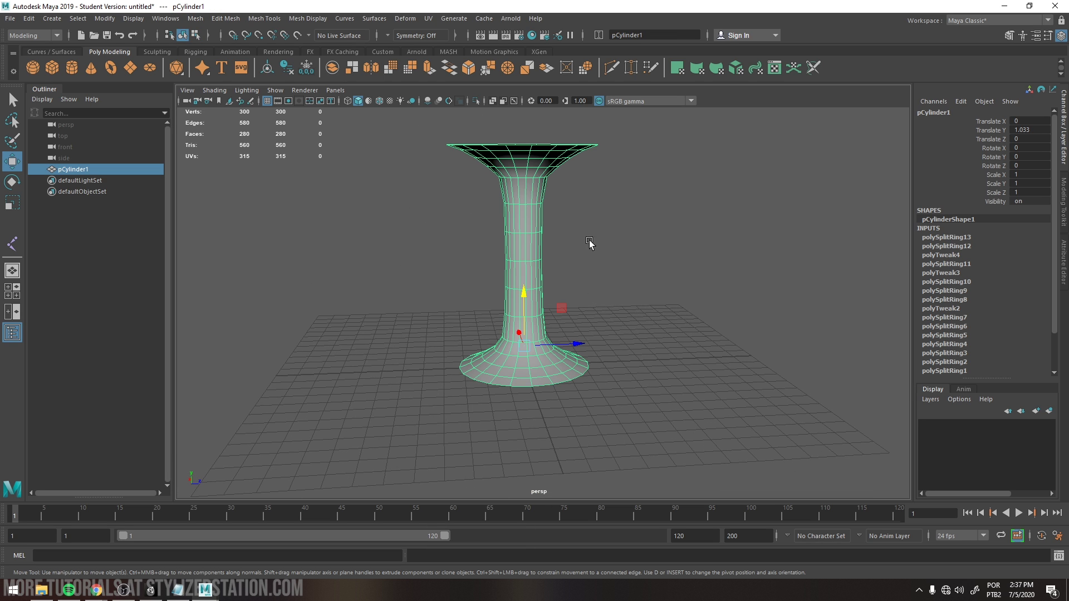
left_click(34, 36)
left_click(39, 56)
left_click(251, 18)
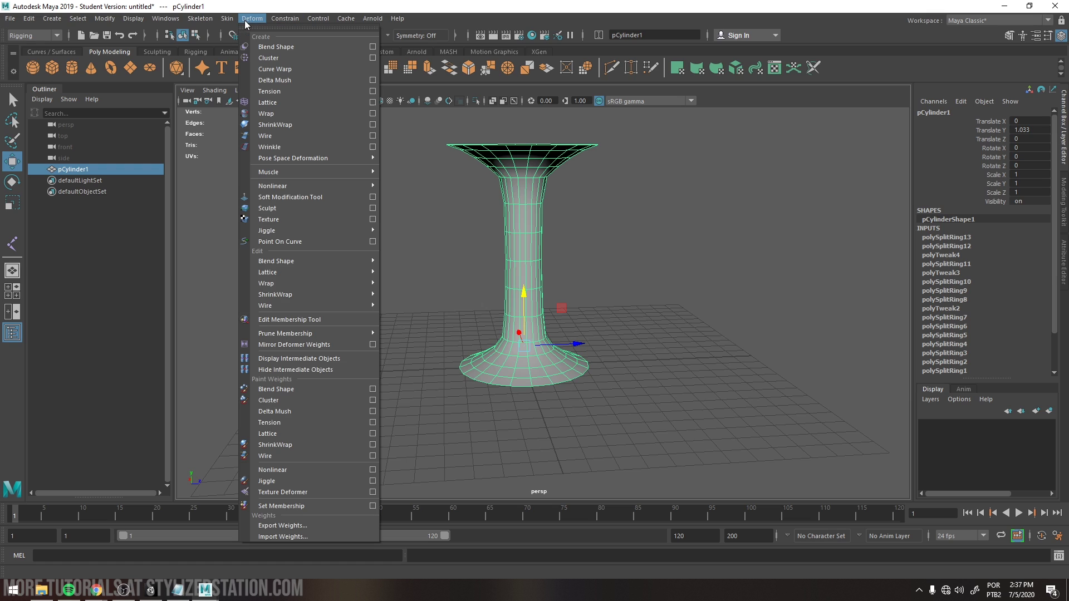
mouse_move(227, 23)
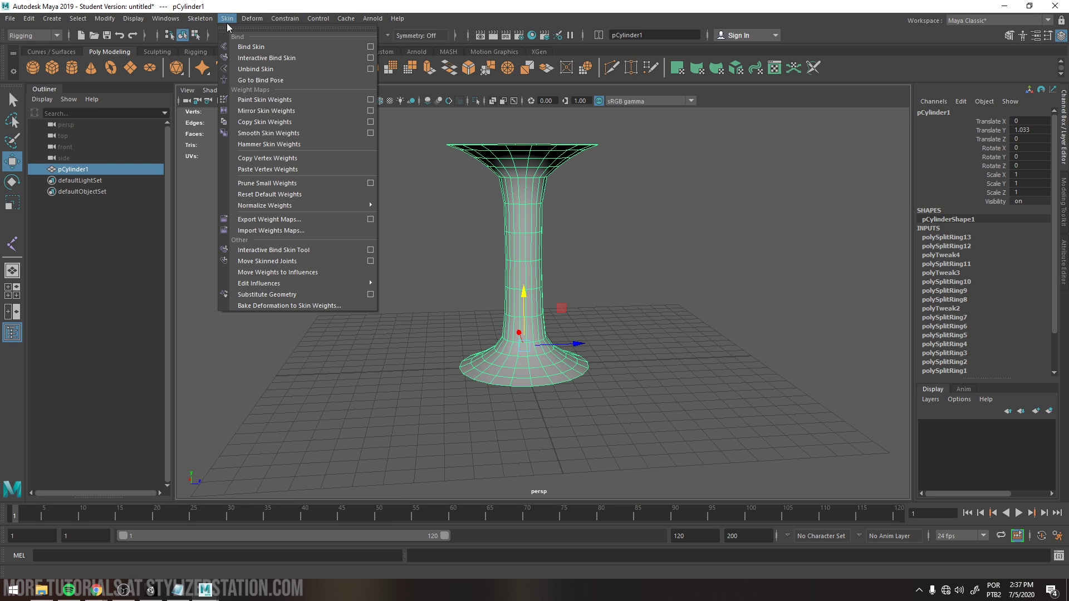
left_click(223, 43)
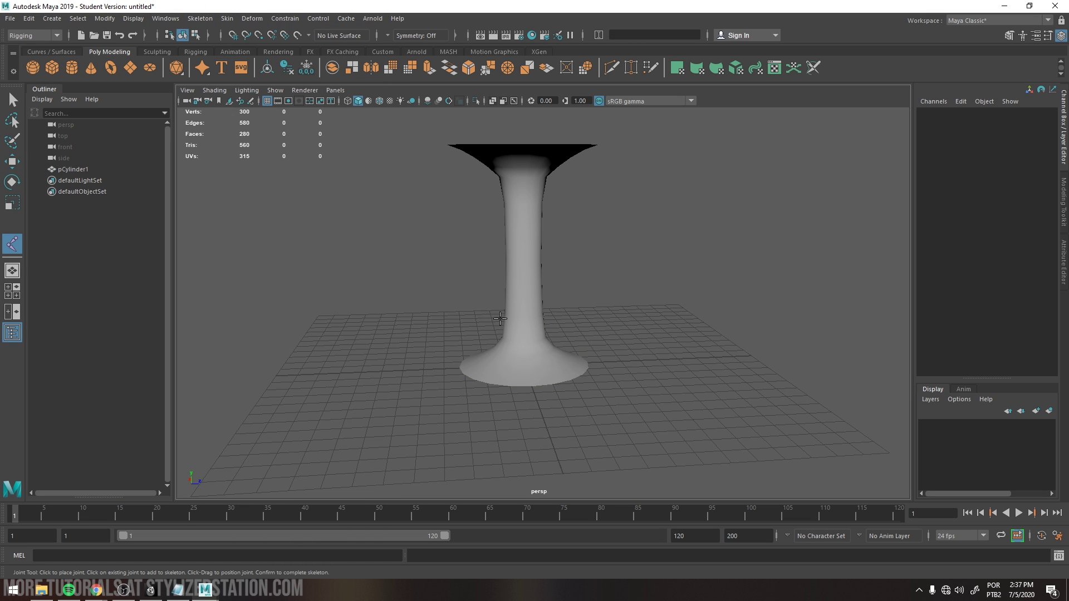
key("q")
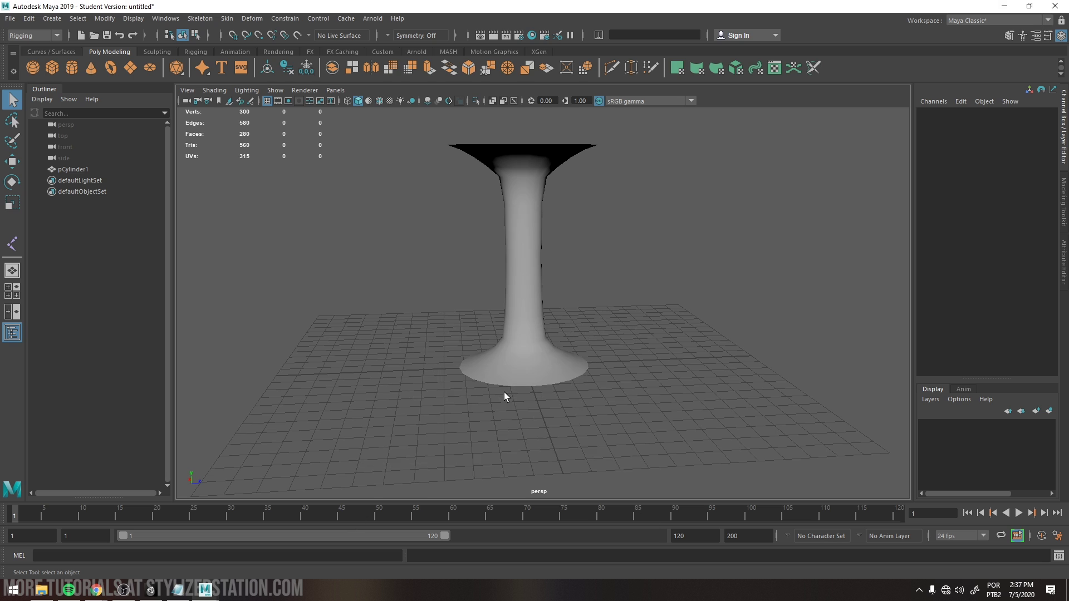
Step: Draw a vertical chain of seven grid-snapped joints along the mesh's axis in the front view, spaced 2 units, with 1 unit before the last
key("space")
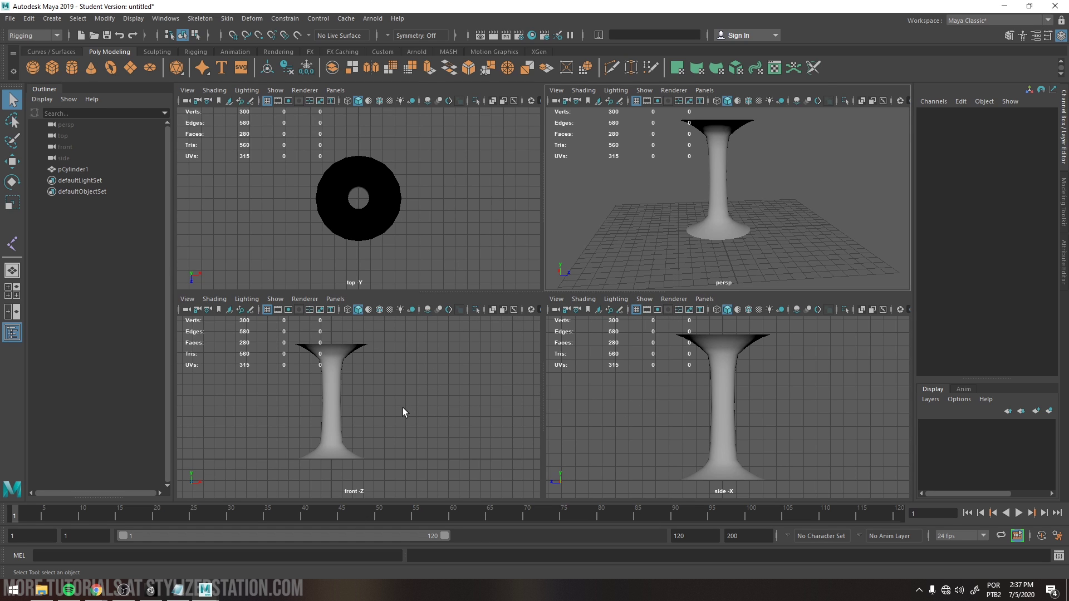
key("space")
left_click(200, 18)
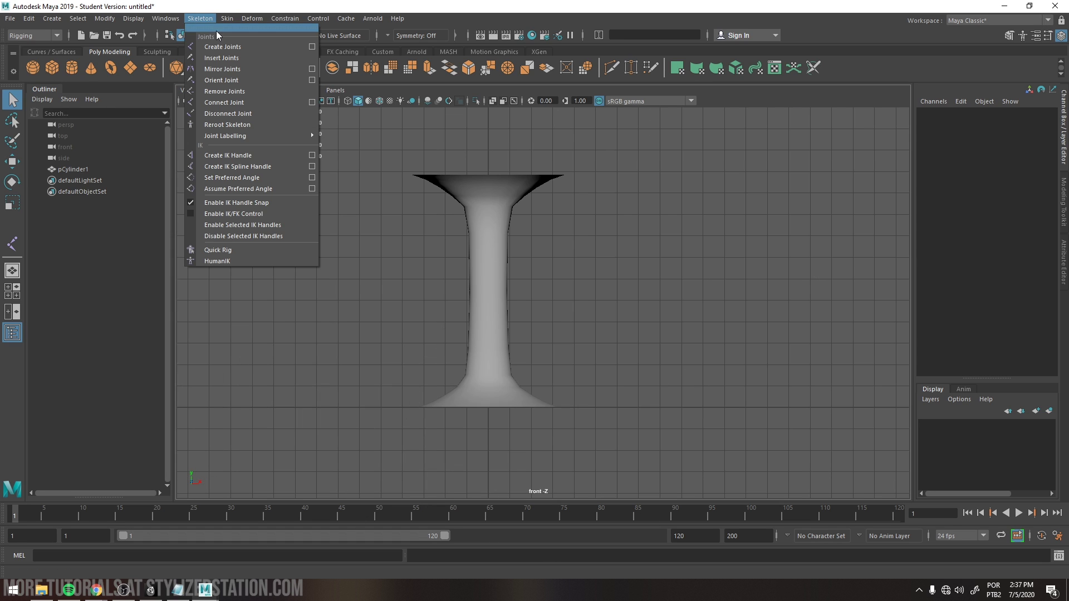
left_click(222, 47)
key("ctrl+z")
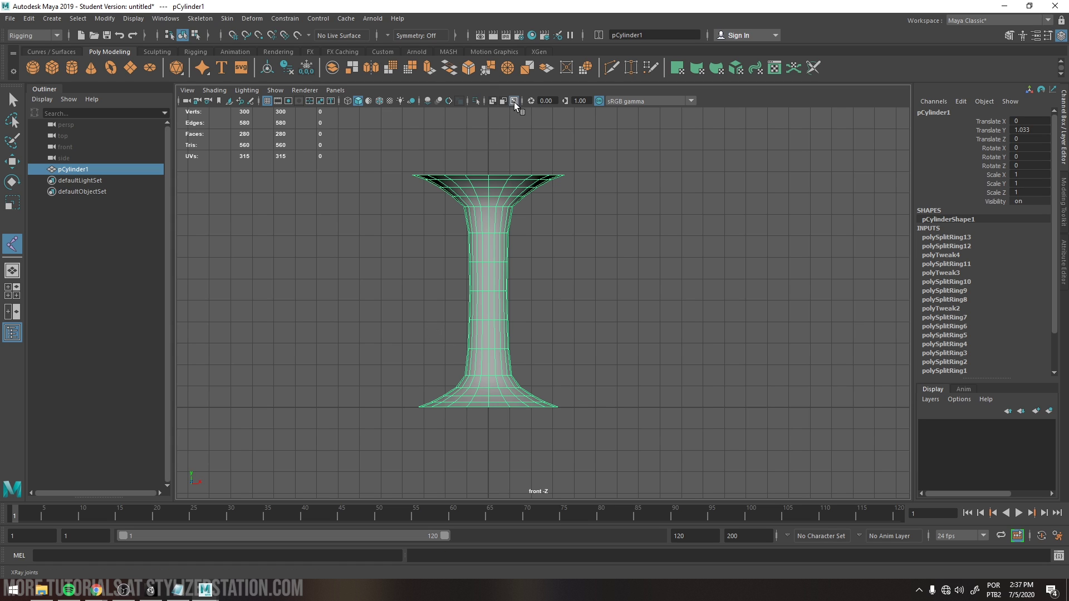
left_click(487, 408)
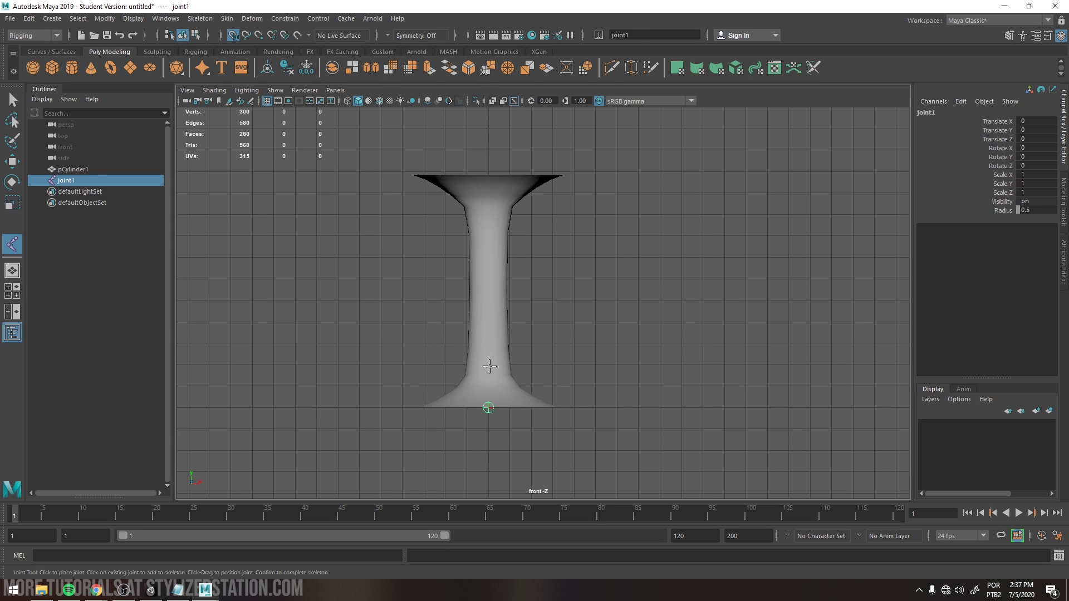
left_click(488, 364)
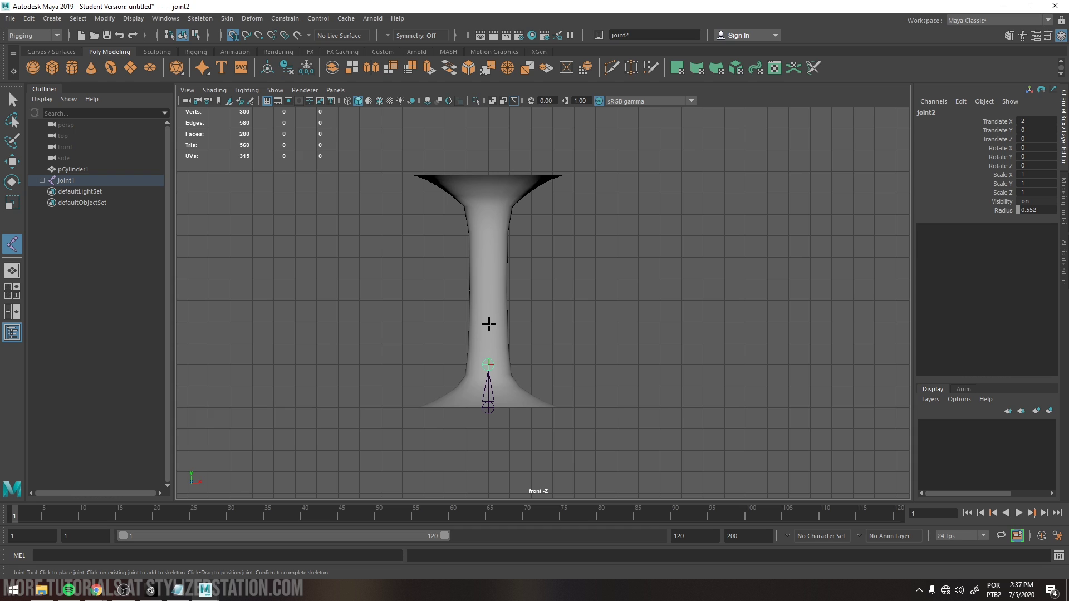
left_click(489, 322)
left_click(489, 278)
left_click(488, 234)
left_click(488, 193)
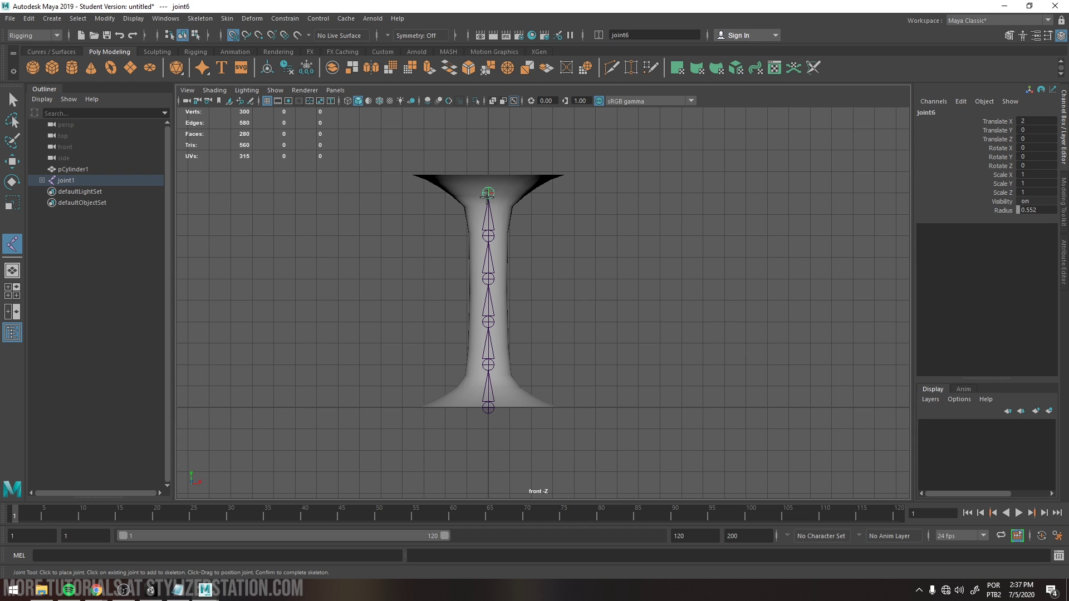
left_click(488, 173)
key("w")
left_click(499, 422)
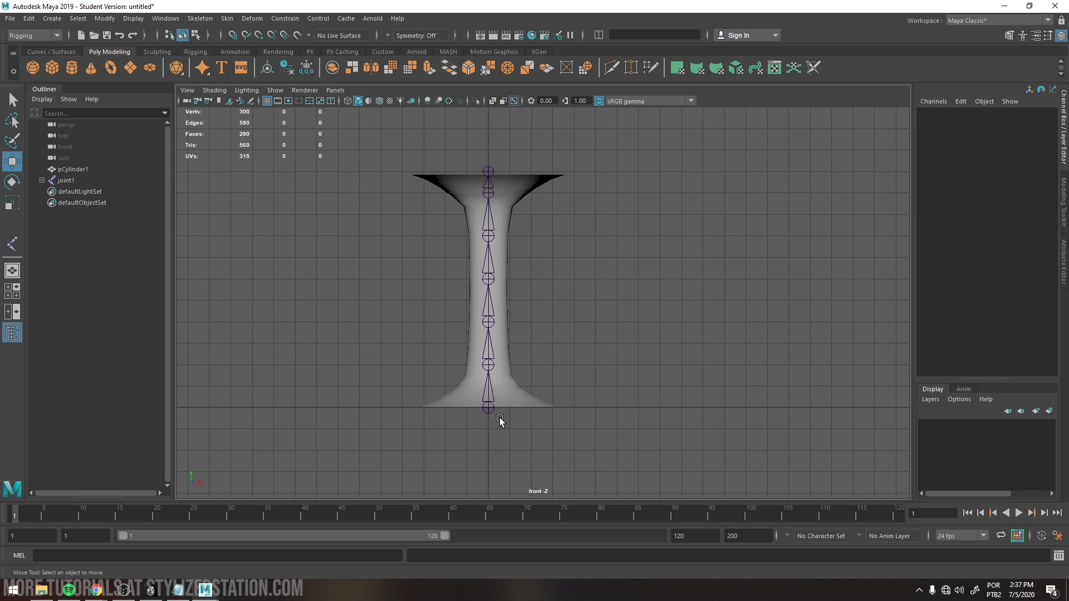
Step: Return to the perspective view and enable X-ray display of the joints
key("space")
key("space")
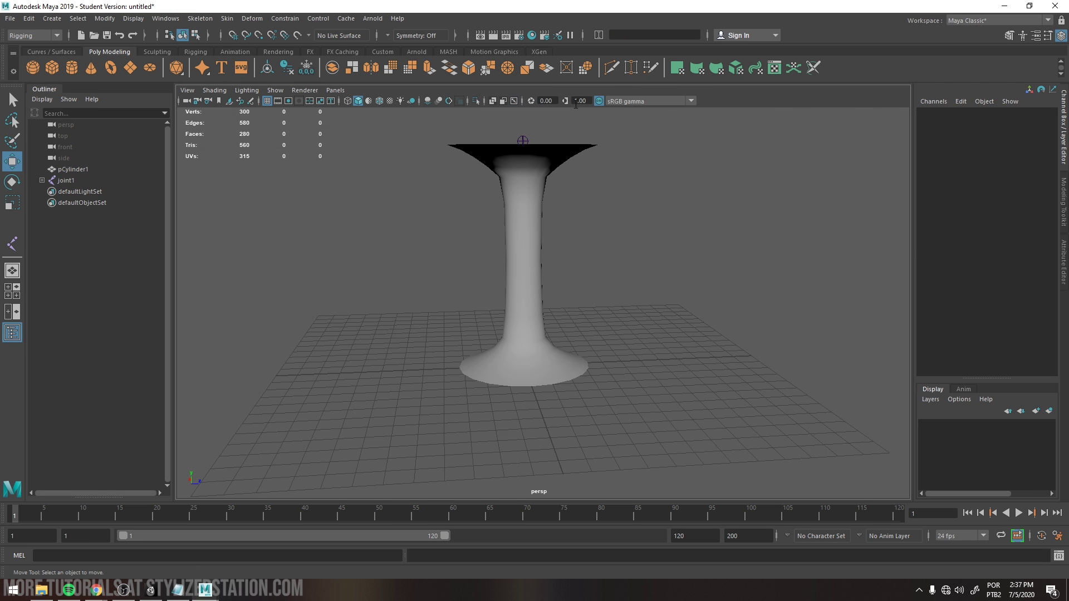
left_click(518, 101)
Step: Bind the tornado mesh to the whole joint chain with Bind Skin
left_click_drag(501, 348, 580, 381)
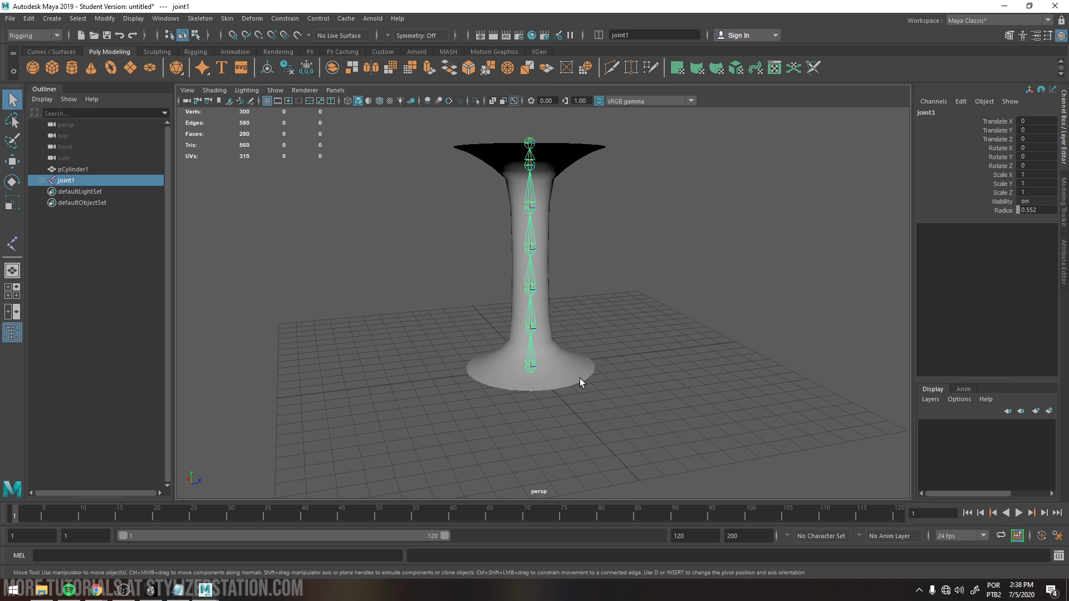
left_click(544, 303, "shift")
left_click_drag(544, 302, 590, 211, "alt")
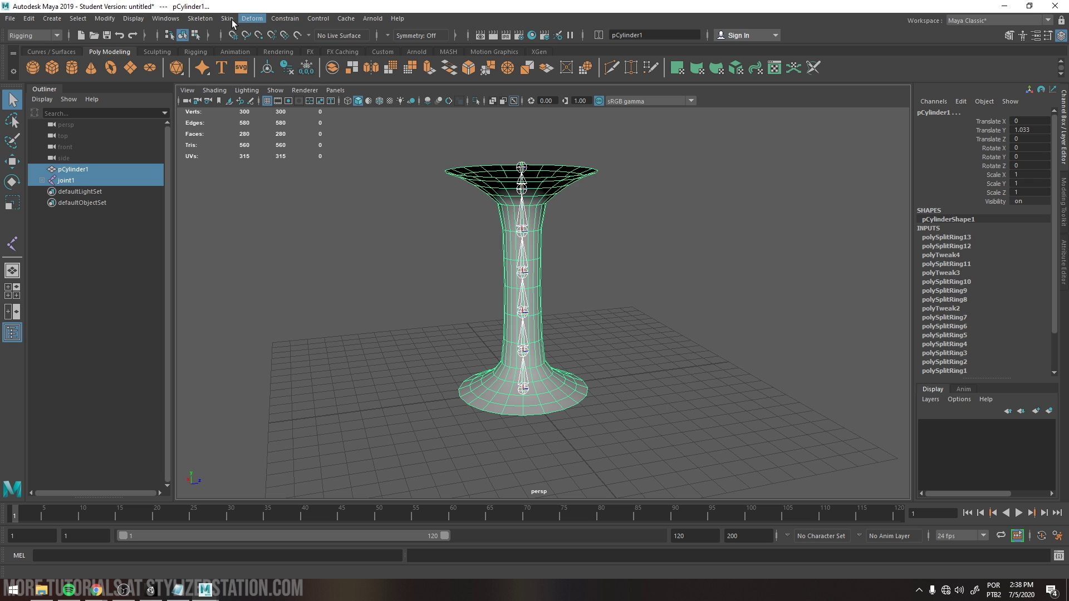
left_click(199, 19)
mouse_move(227, 19)
left_click(251, 46)
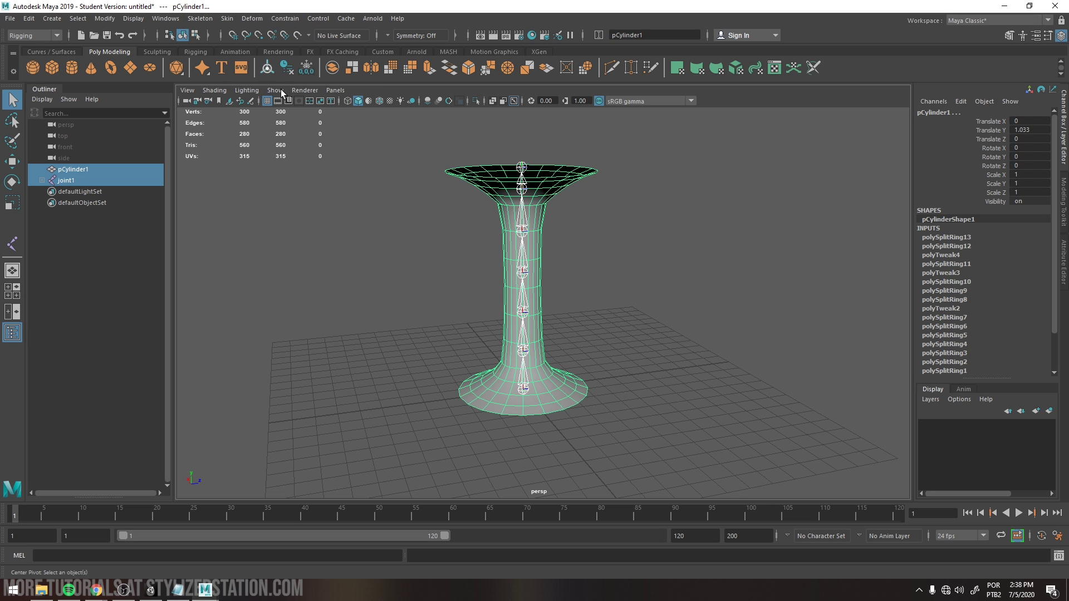
left_click(507, 344)
Step: Shift the second to fourth joints sideways to bend the shaft into an S, with the third joint's Translate Z at about -1.13
left_click_drag(573, 351, 555, 301, "alt")
key("w")
left_click(538, 300)
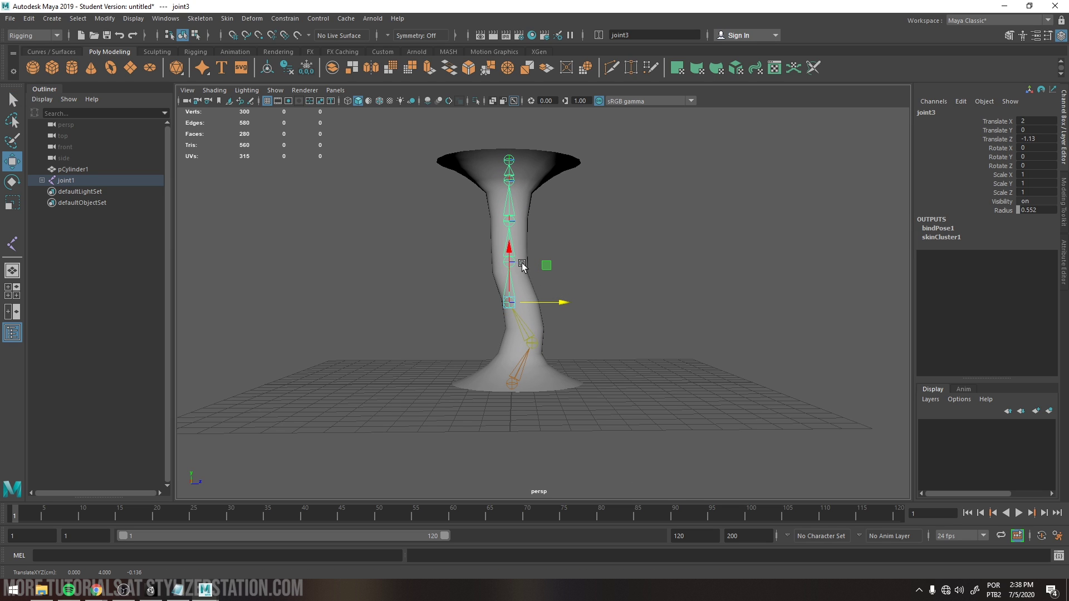
key("q")
left_click(509, 262)
key("w")
left_click_drag(562, 261, 573, 164)
Step: Rotate the fourth to sixth joints to curve the upper tornado, turning the sixth about 20.7 degrees around Y
key("e")
left_click(589, 226)
left_click(505, 220)
left_click(564, 201)
left_click(513, 181)
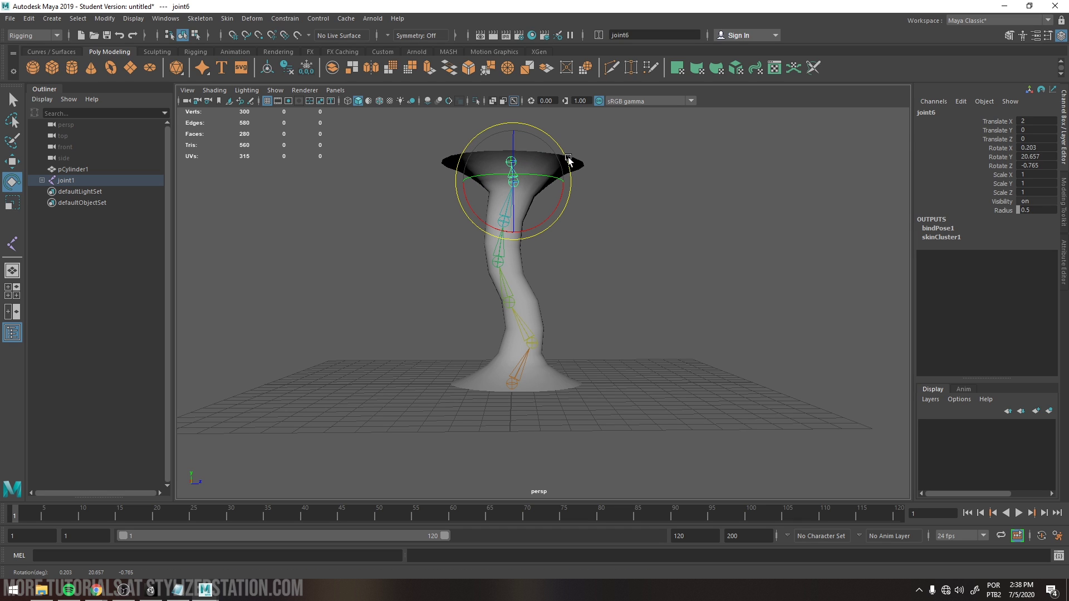
left_click(536, 293)
Step: Rename the cylinder mesh as tornado_msh
left_click(134, 170)
double_click(87, 167)
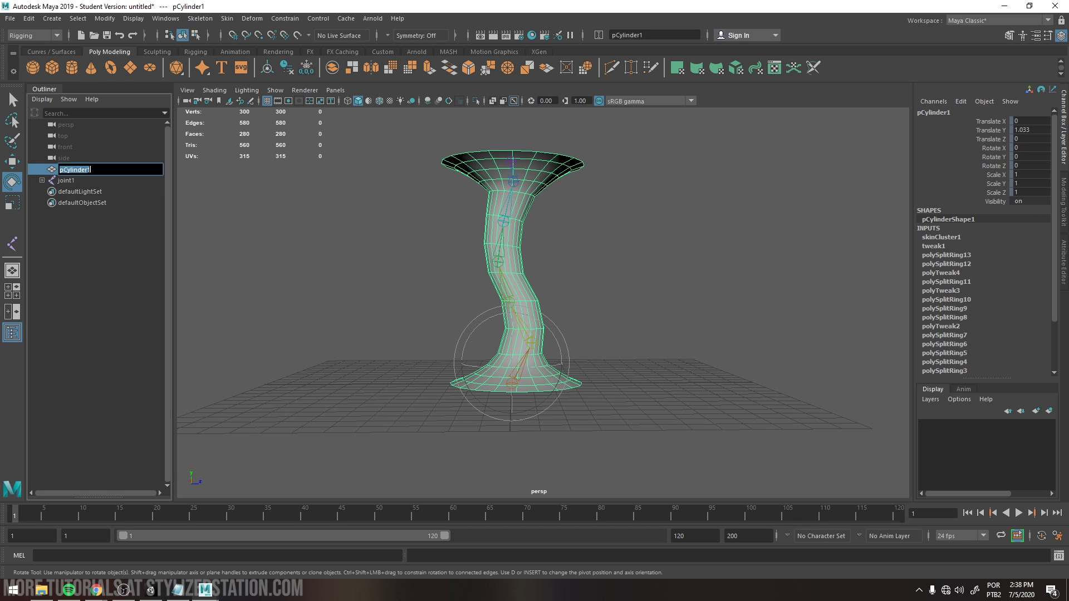
type("tornado_msh")
key("Return")
Step: Expand the joint hierarchy and rename all seven joints together with the base name tornado_jt
left_click(67, 181)
left_click(42, 180)
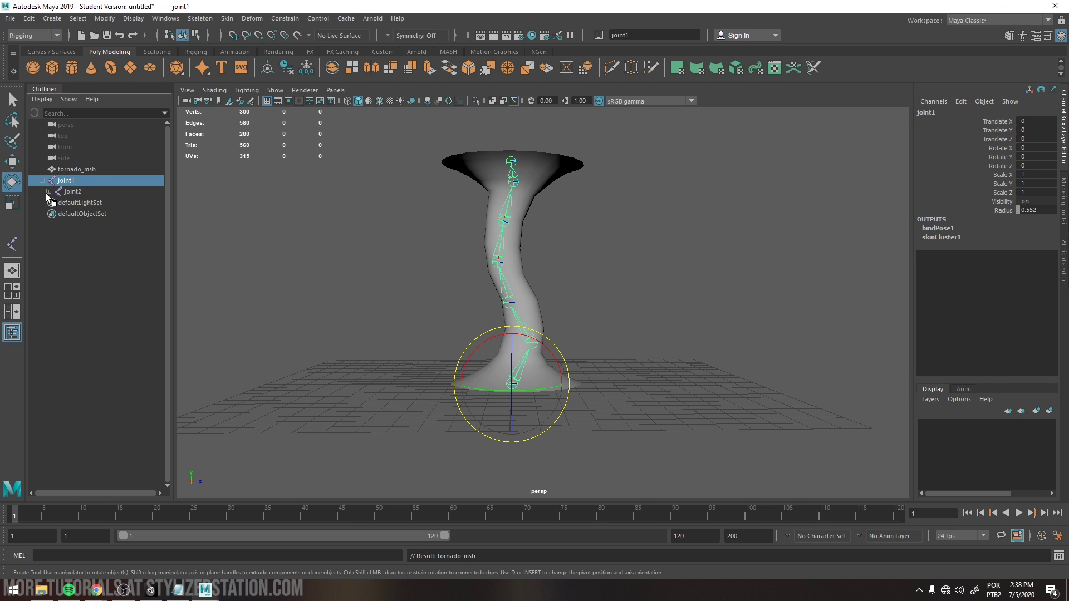
left_click(49, 191)
left_click(55, 202)
left_click(62, 214)
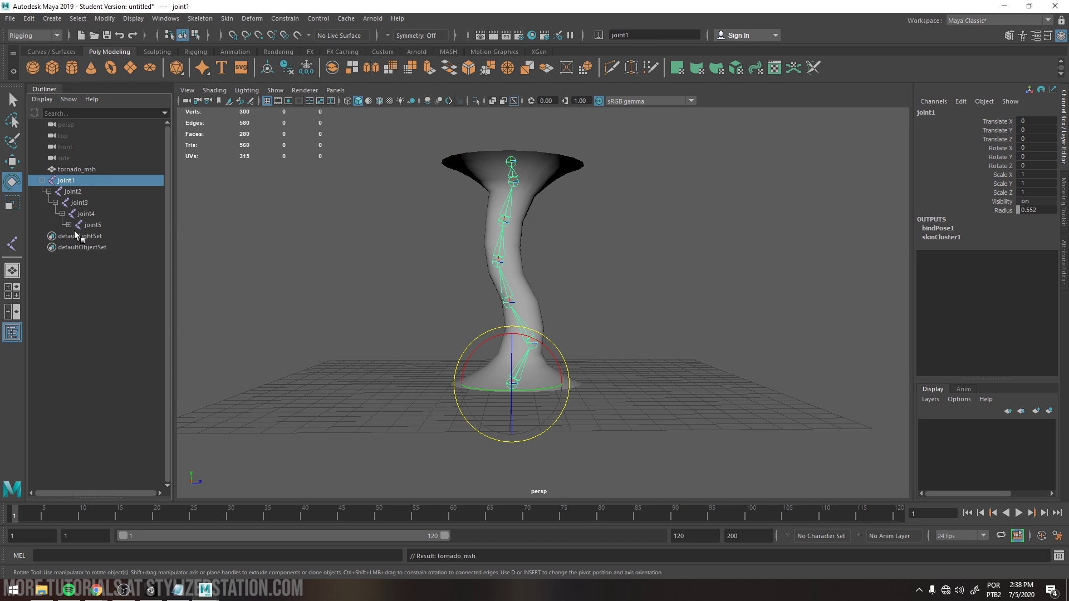
left_click(75, 235)
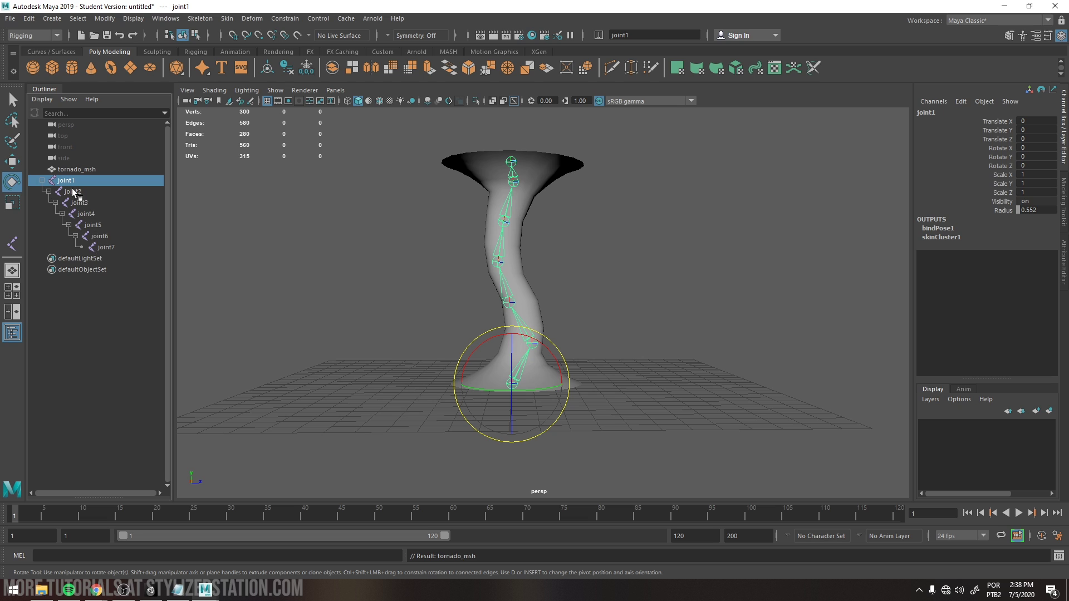
left_click(109, 248, "shift")
left_click(654, 35)
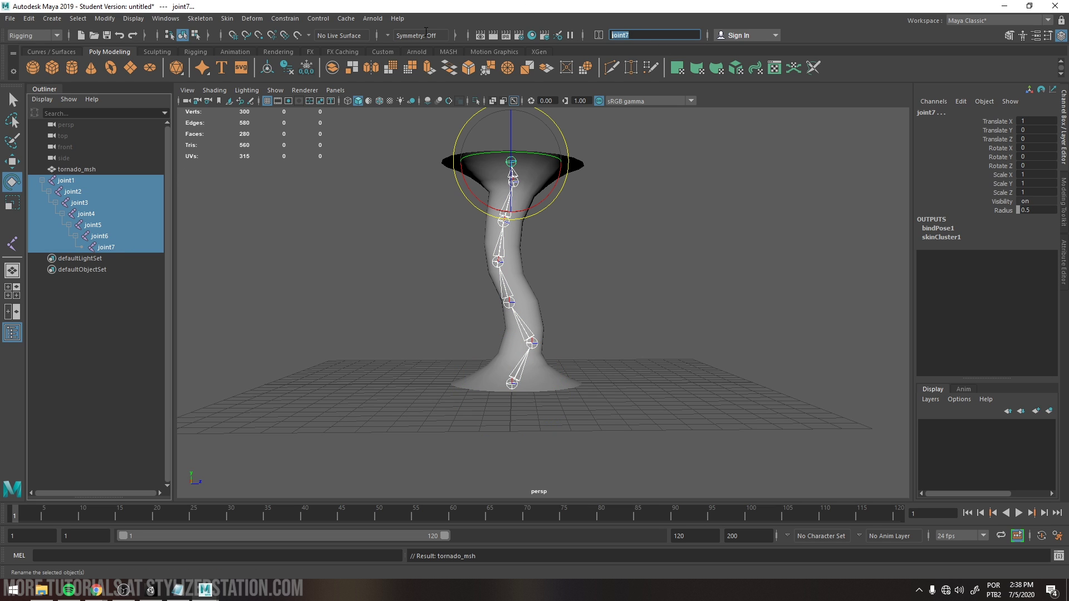
type("tornado_jt")
key("Return")
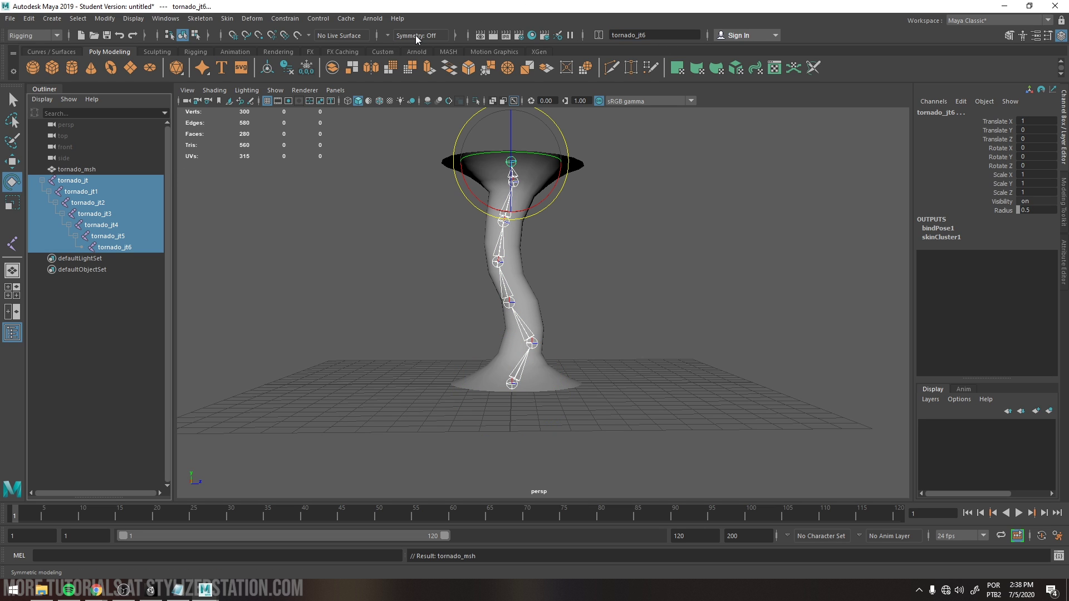
left_click(418, 255)
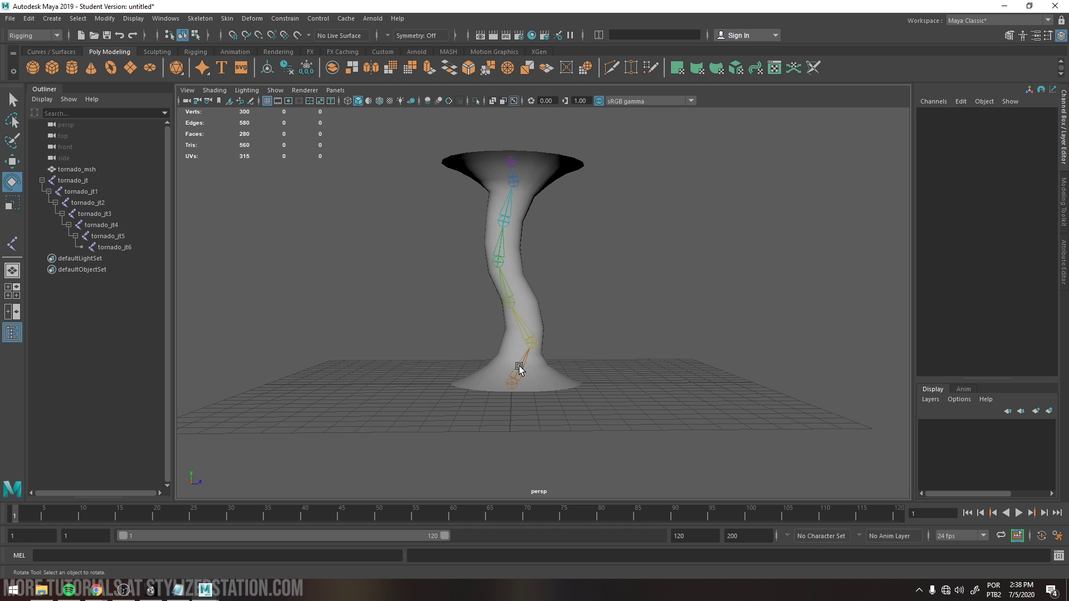
Step: Group the tornado mesh with its joint chain and name the group tornado_grp
left_click_drag(534, 259, 389, 239, "alt")
left_click(42, 180)
left_click(72, 169)
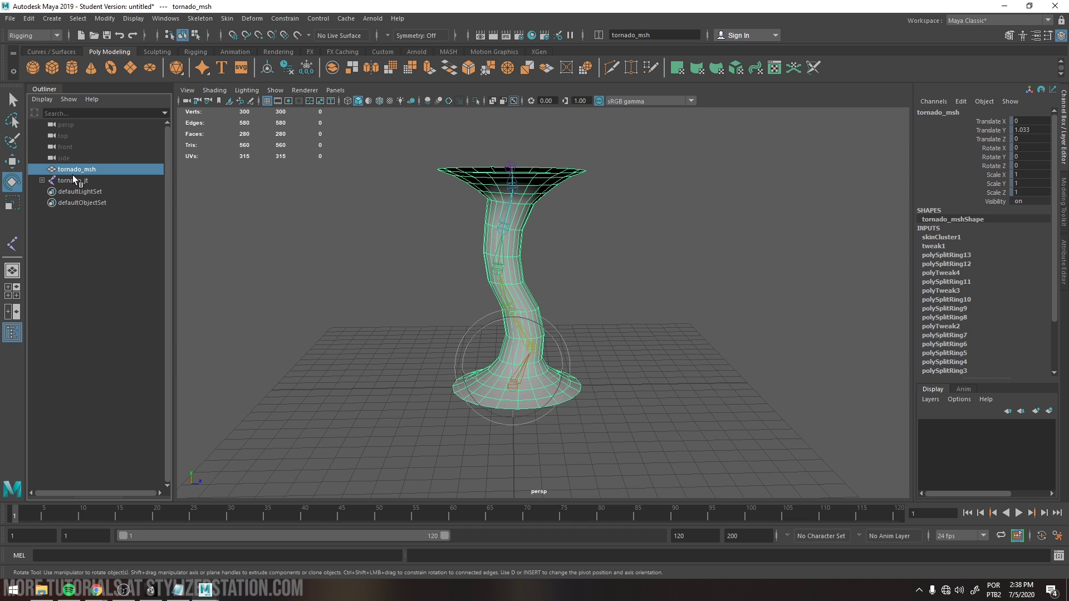
left_click(73, 181, "ctrl")
key("ctrl+g")
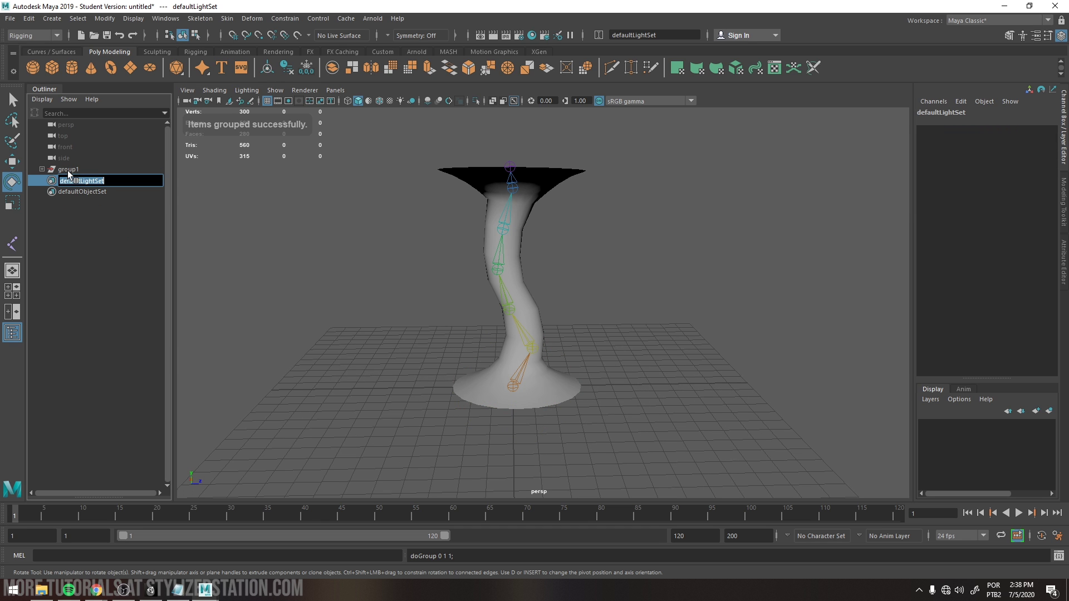
double_click(68, 170)
type("tornado")
key("BackSpace")
key("BackSpace")
type("or")
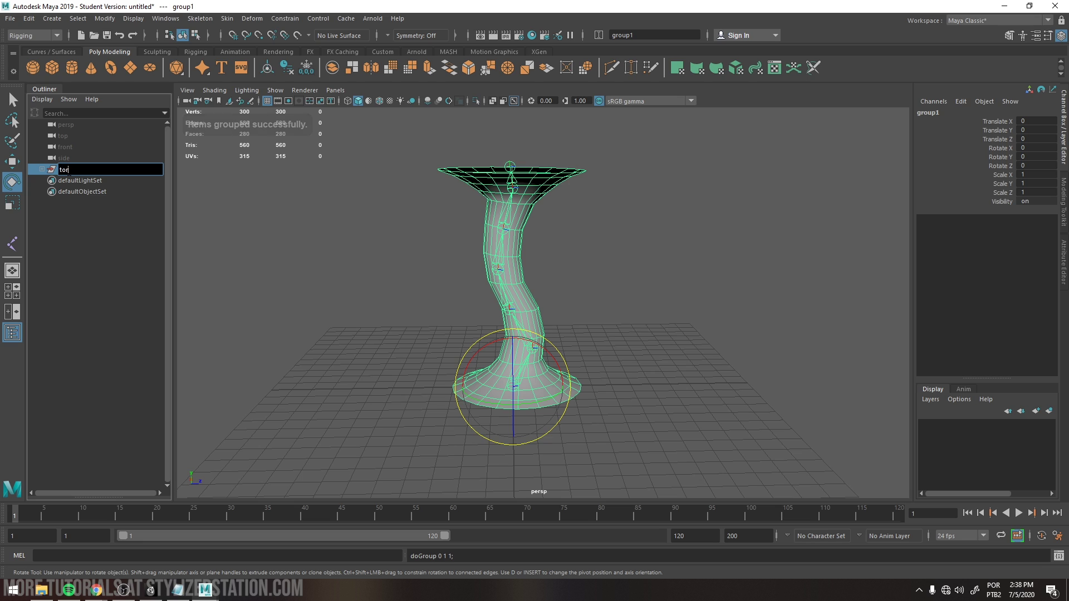
type("nado_grp")
key("Return")
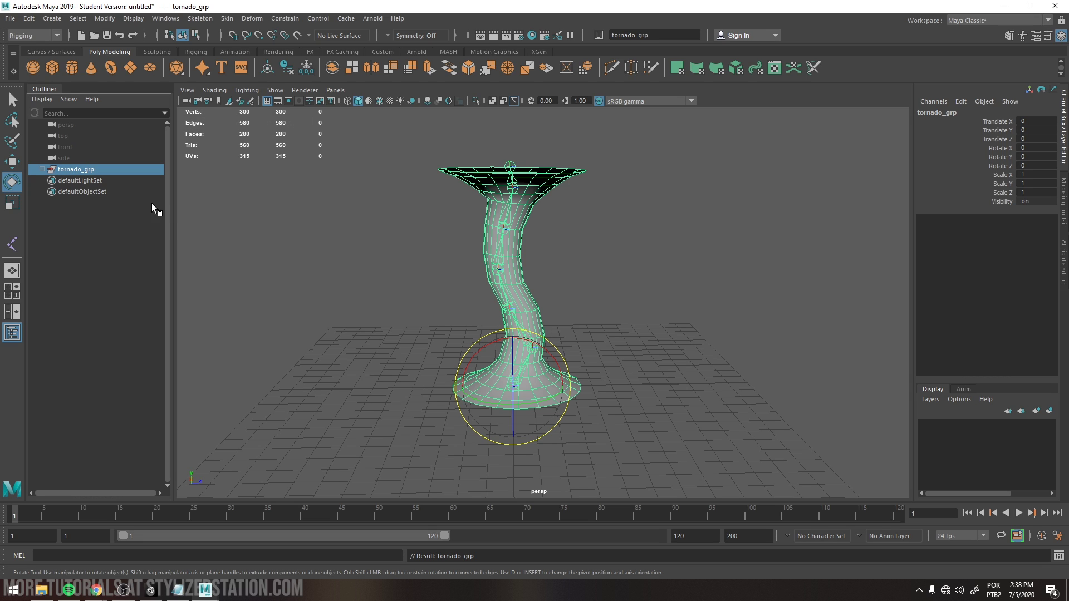
left_click(279, 269)
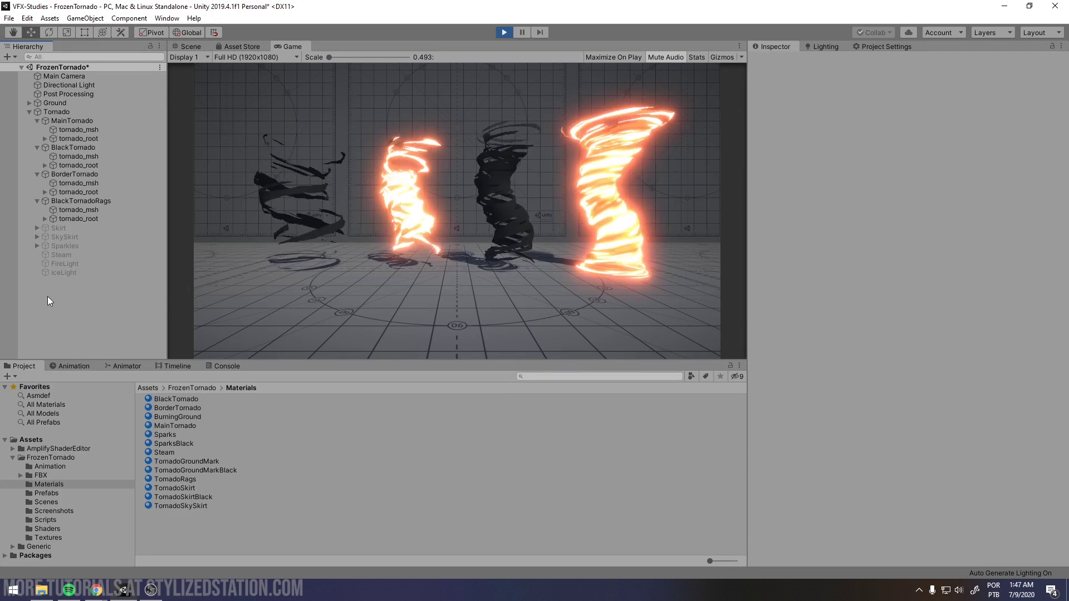
Step: In Unity, examine the Post Processing object's Bloom and Vignette settings and the TornadoShader node graph
left_click(66, 96)
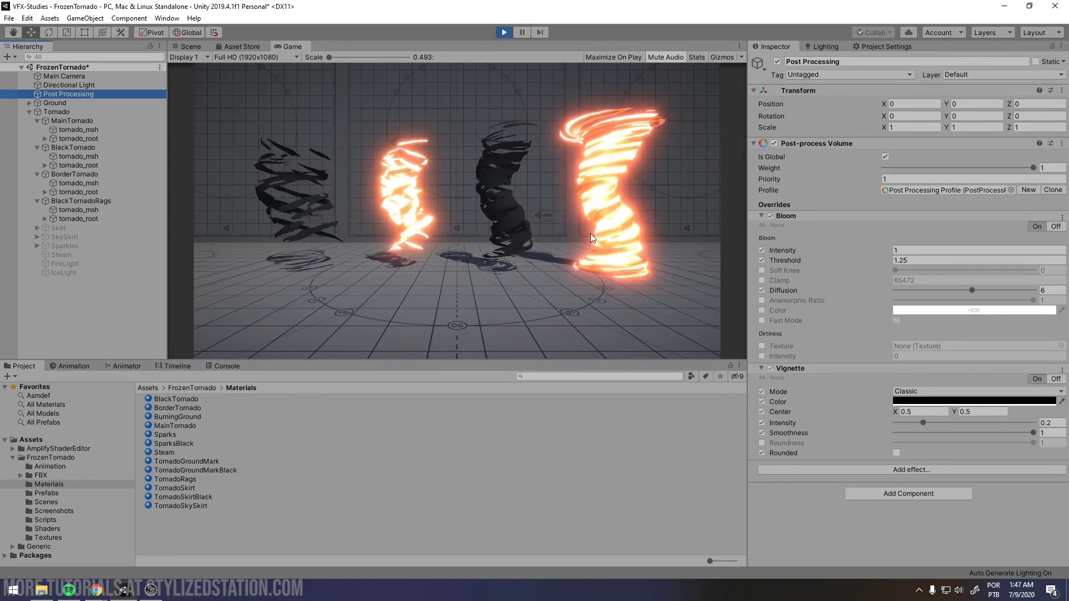
left_click(108, 317)
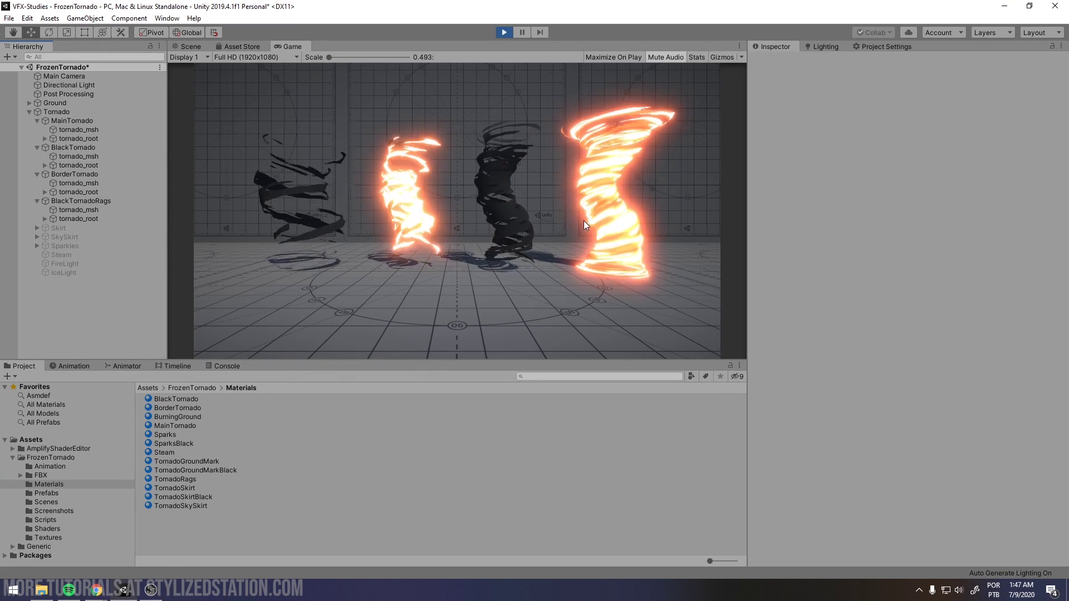
left_click(134, 131)
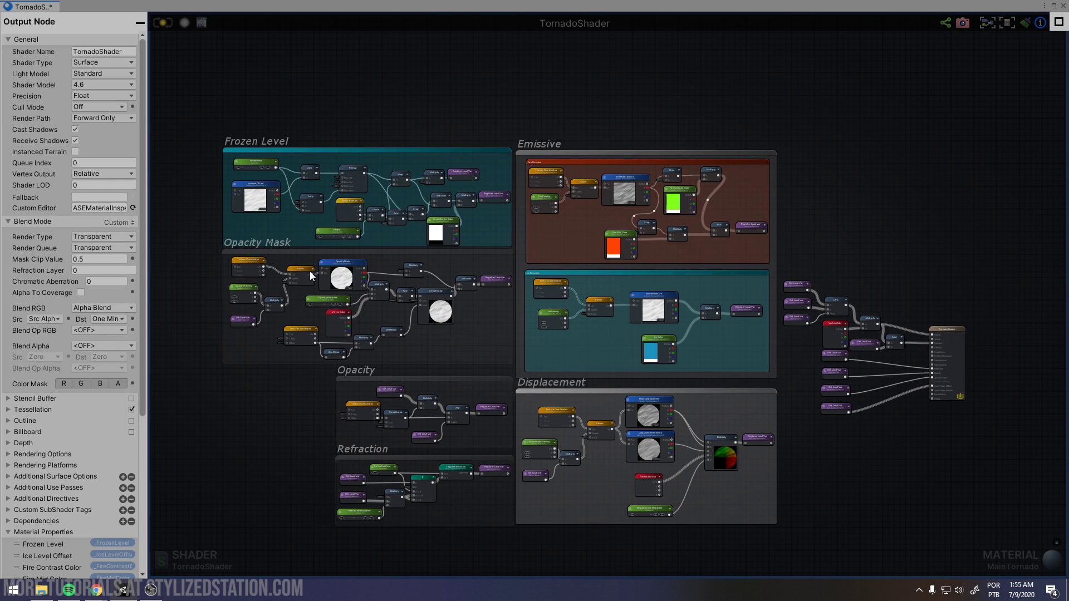
Step: Examine the Emissive group's Fire Emissive and Ice Emissive frames, along with the FireMainTexture node and its Panner
scroll(707, 242, "up", 5)
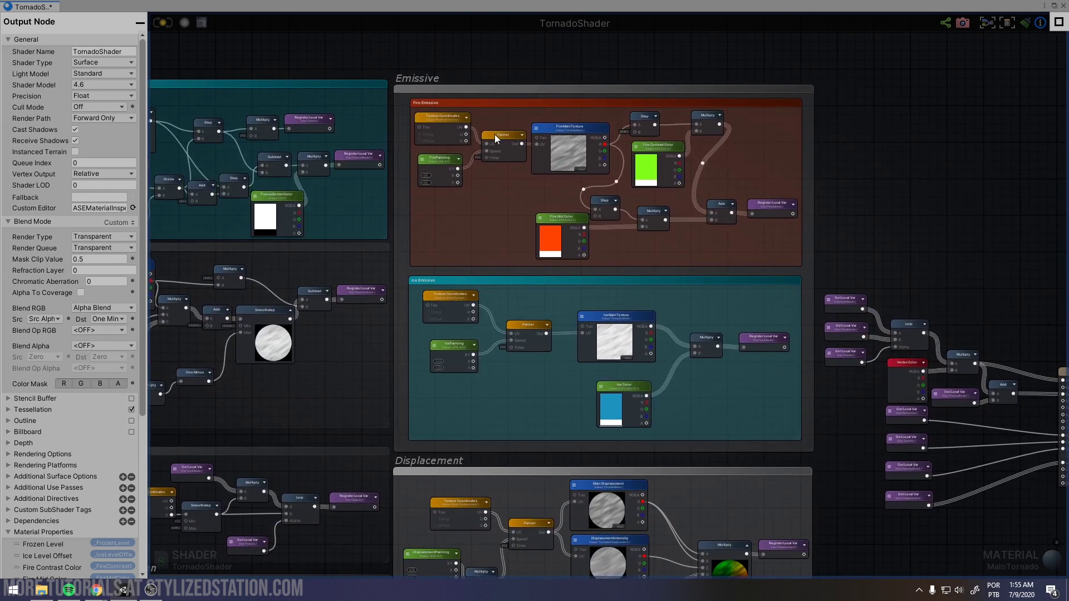
middle_click_drag(463, 234, 429, 233)
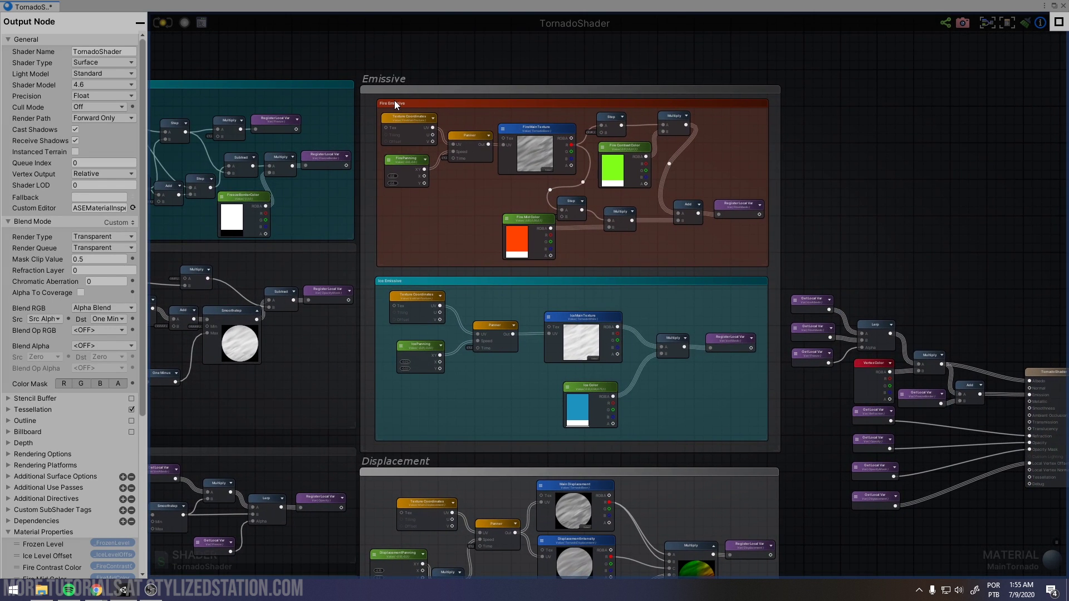
left_click(394, 101)
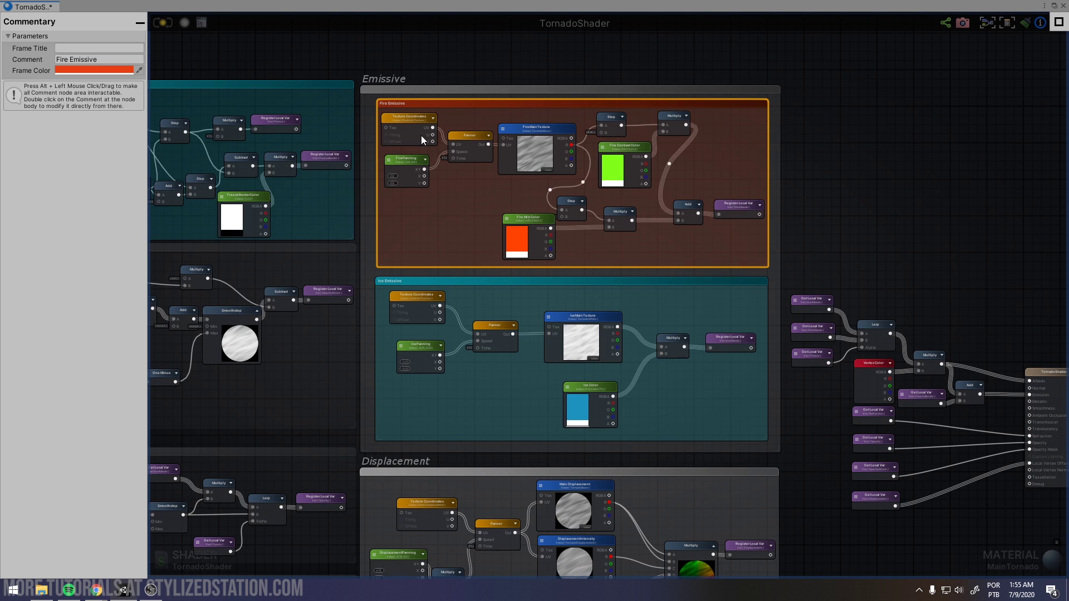
left_click(419, 283)
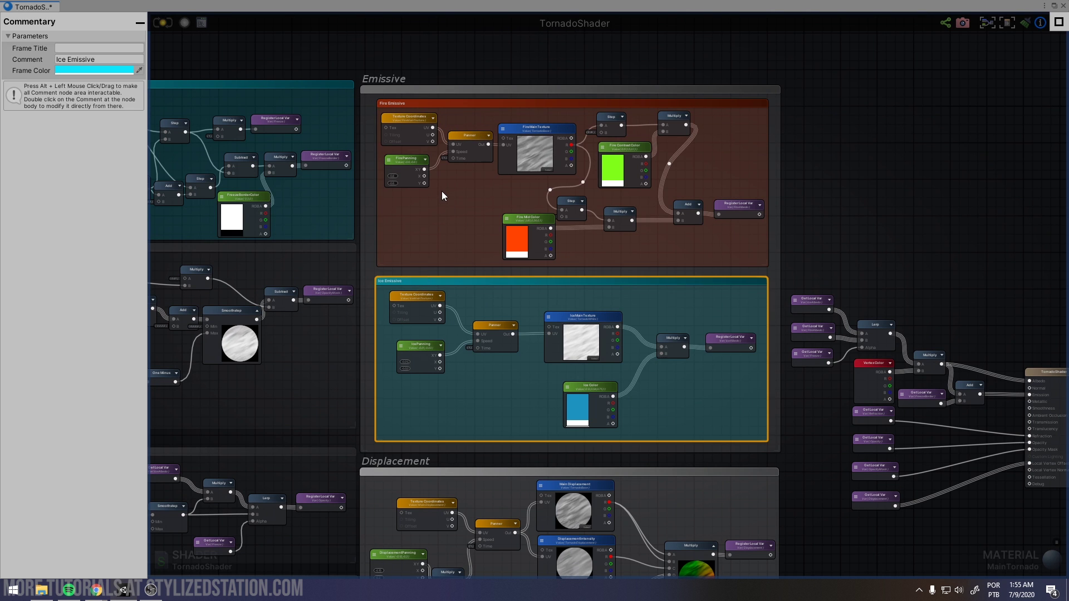
middle_click_drag(436, 189, 383, 248)
scroll(401, 259, "up", 2)
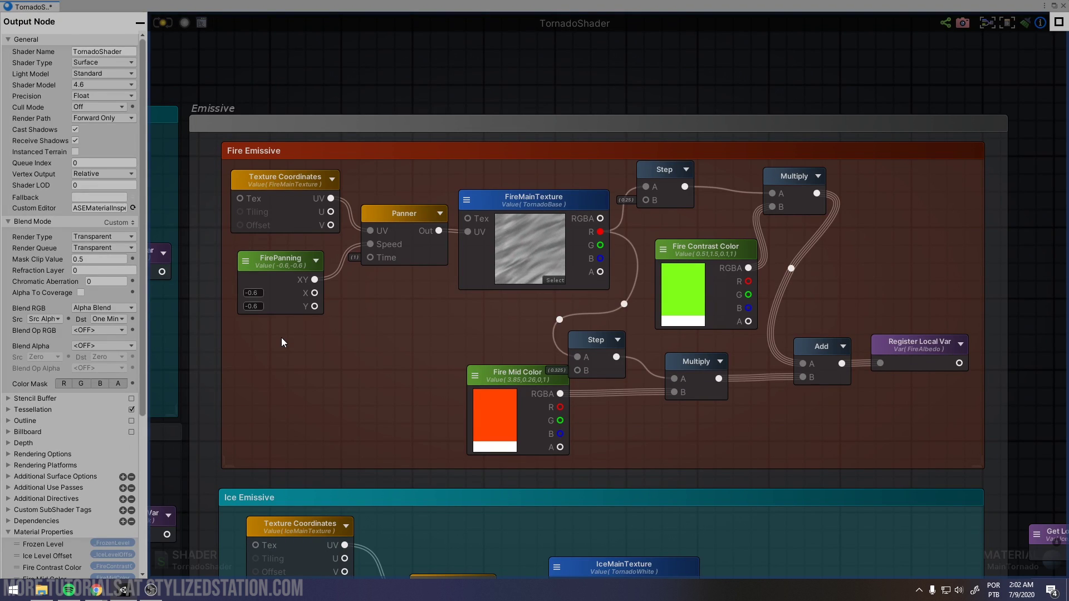
left_click(493, 206)
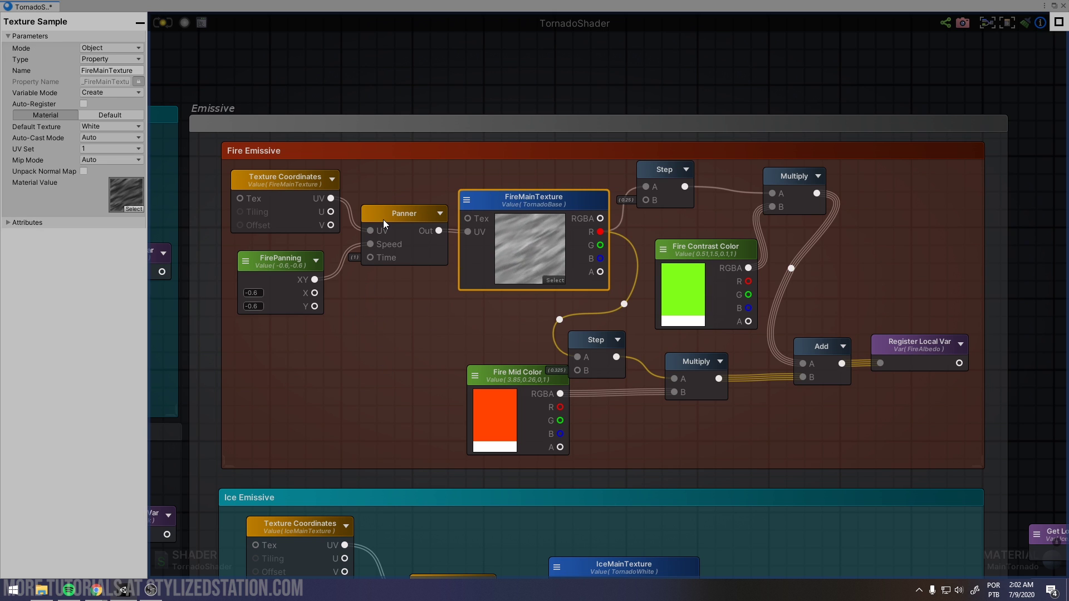
left_click(404, 215)
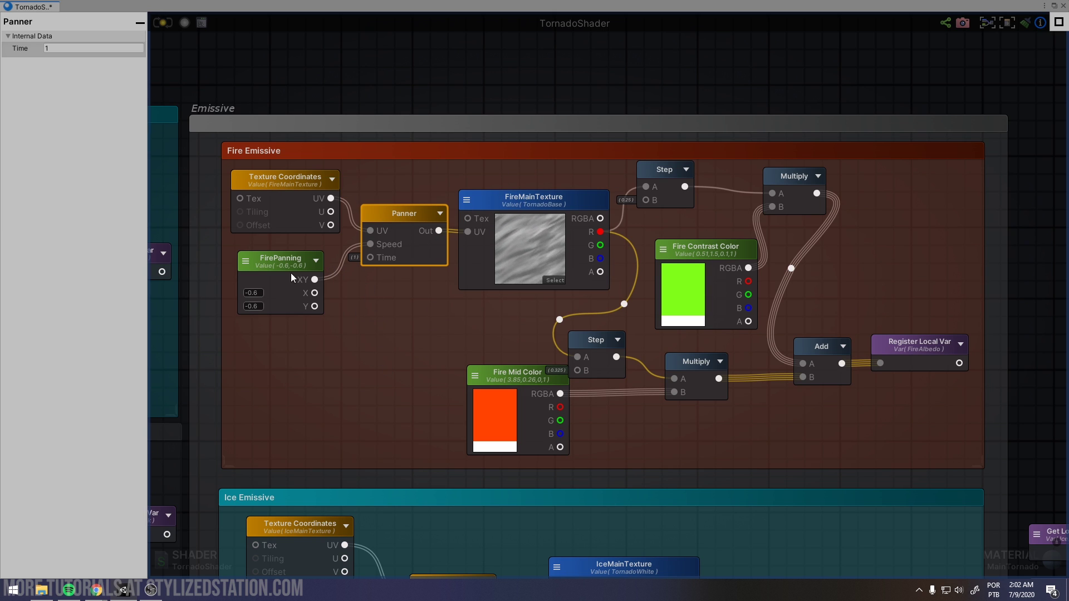
Step: Set the FirePanning node's X and Y values to 0
left_click(255, 293)
type("0")
left_click(258, 306)
type("0")
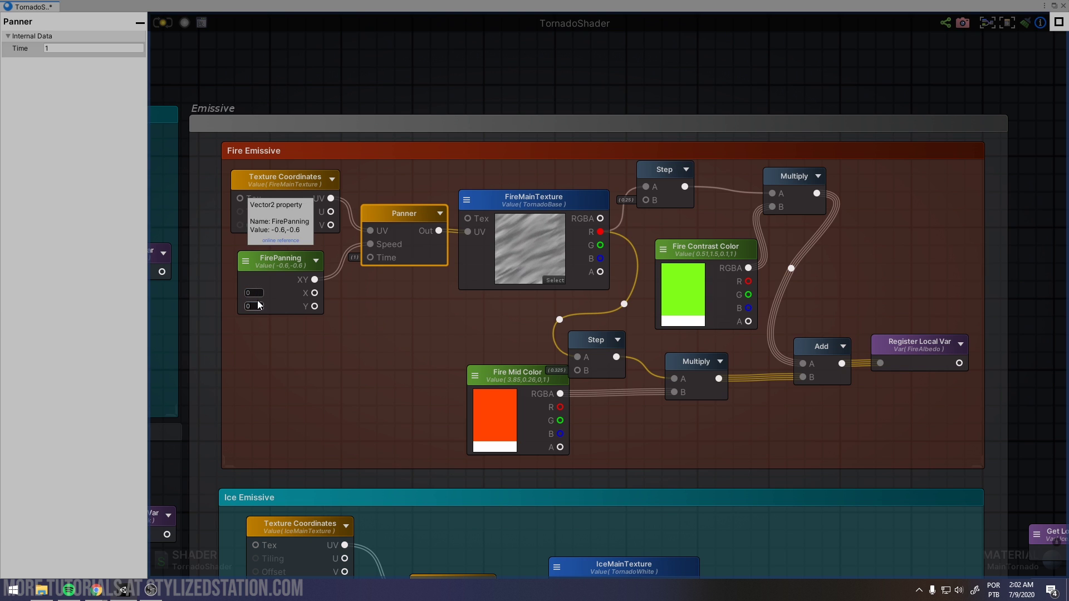
Step: Restore the FirePanning node's X and Y values to -0.6
type(".6")
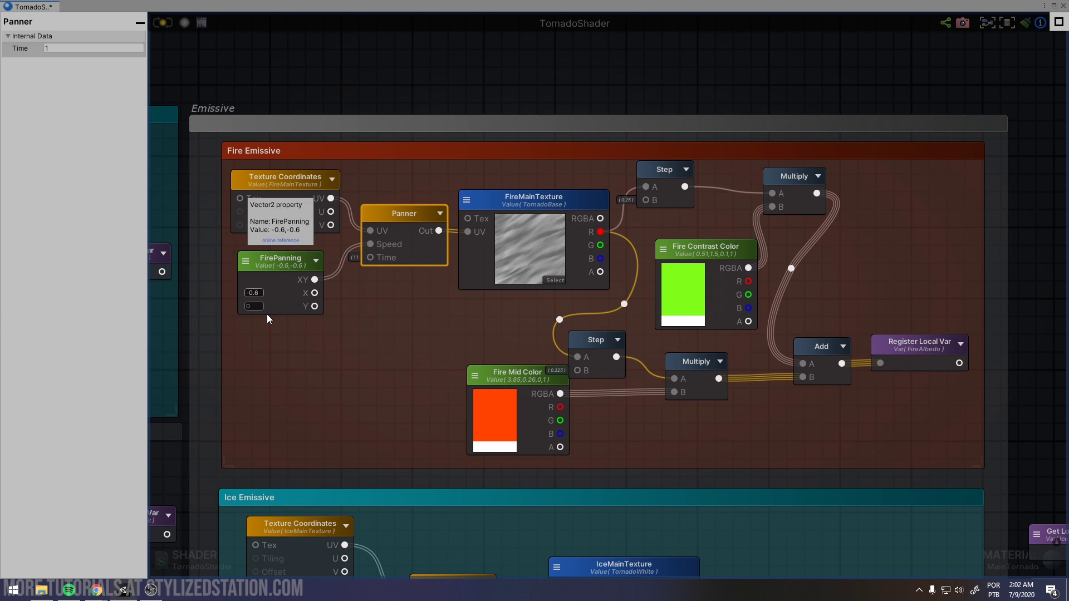
left_click(256, 308)
type("-0.6")
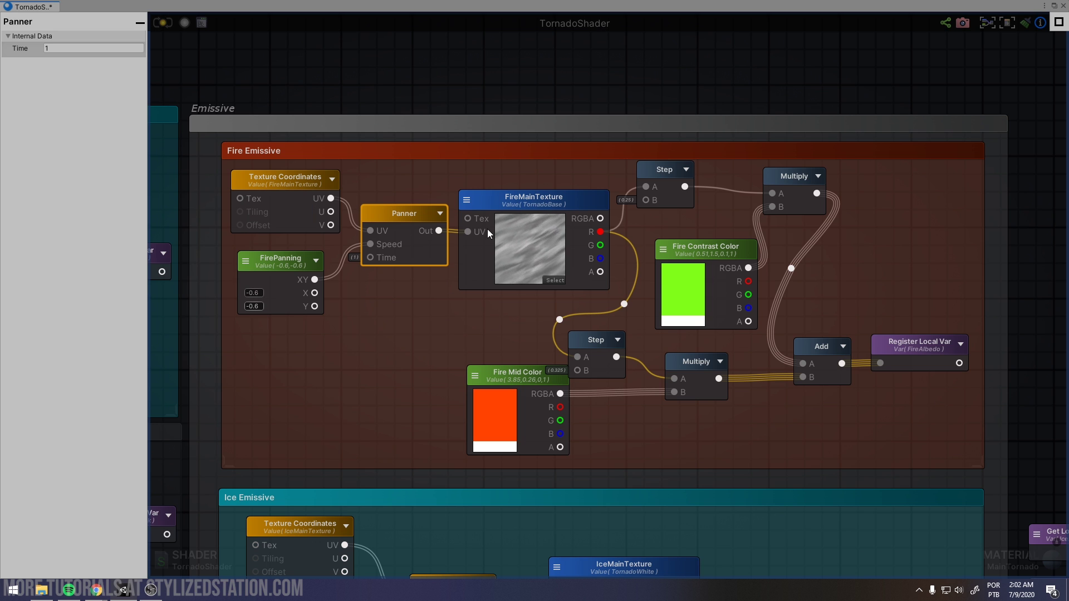
Step: Preview both Step nodes in the Fire Emissive frame, moving the Fire Contrast Color node aside and back, and close the previews
middle_click_drag(432, 294, 399, 299)
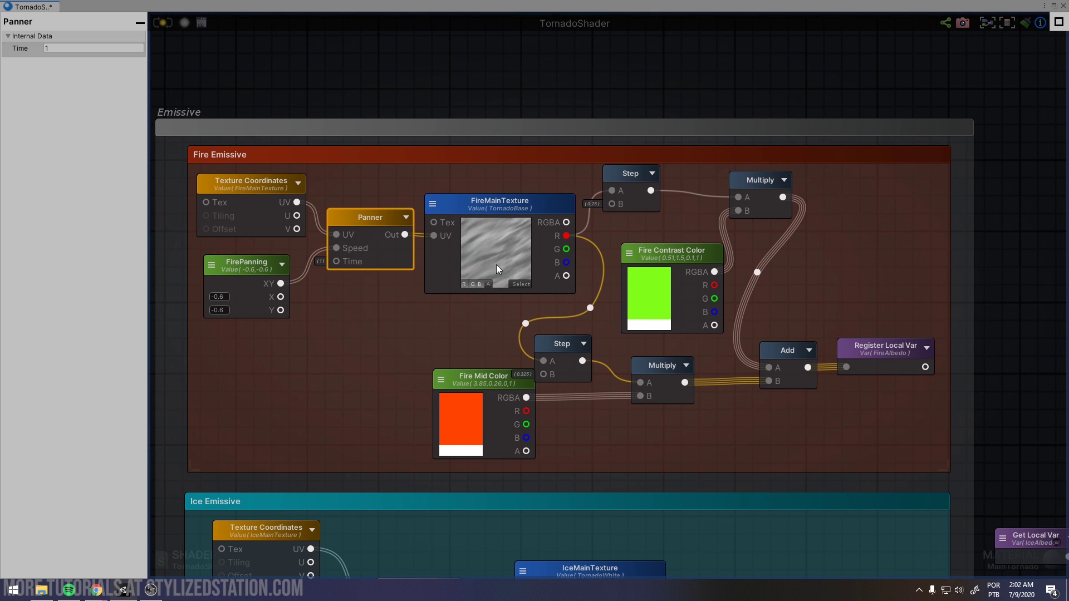
left_click(652, 174)
left_click_drag(664, 255, 791, 273)
left_click(583, 344)
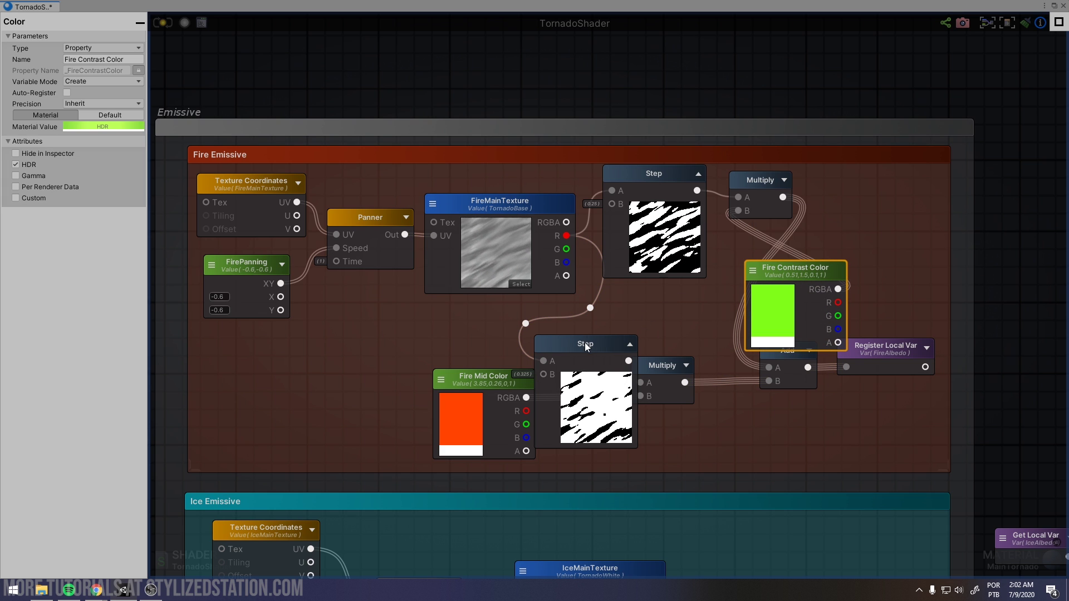
left_click(546, 402)
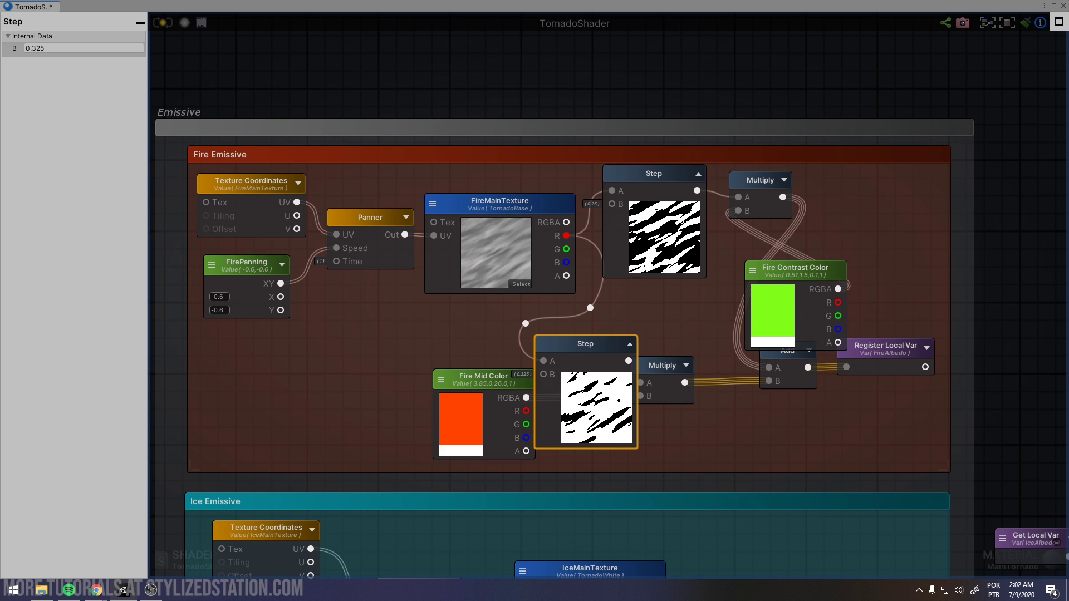
left_click(618, 175)
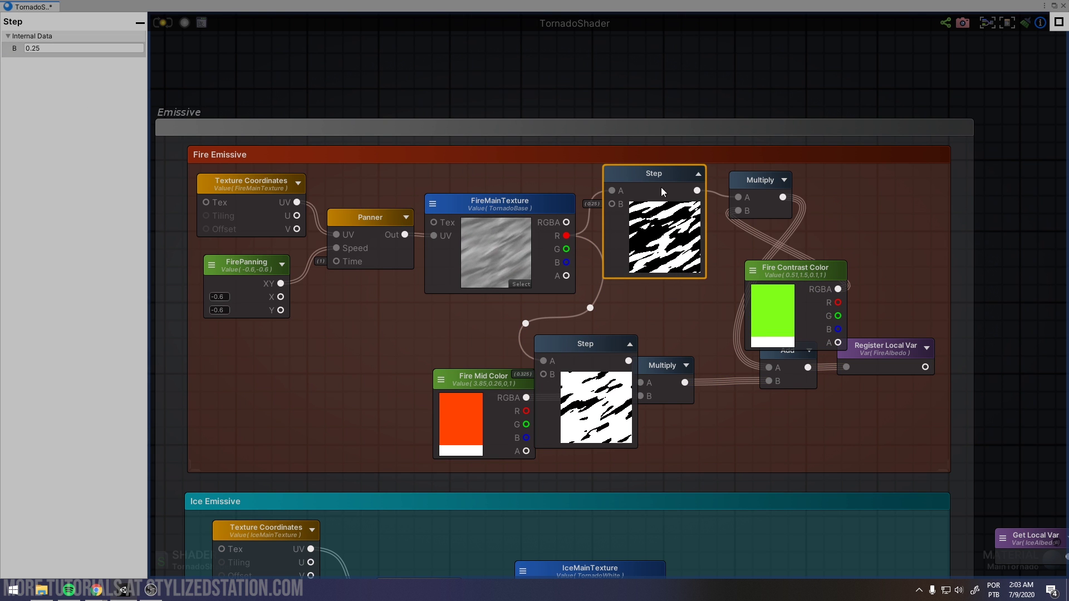
left_click(629, 344)
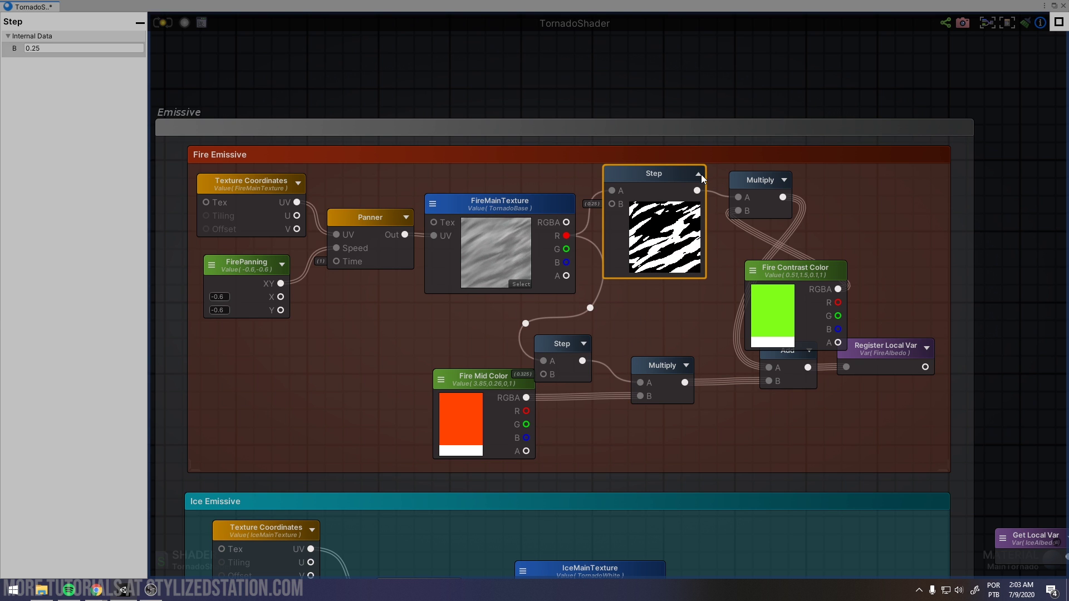
left_click(699, 174)
left_click_drag(778, 270, 662, 250)
Step: Preview the outputs of the two Multiply nodes in the Fire Emissive frame, and collapse them again
left_click(686, 365)
left_click(773, 189)
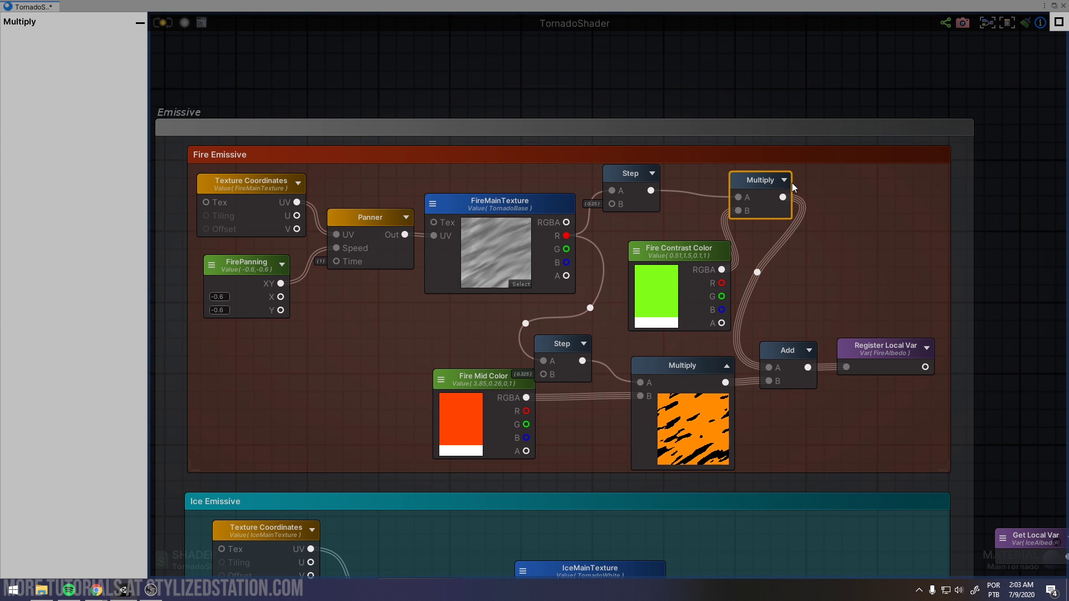
left_click(784, 180)
left_click(784, 179)
left_click(726, 366)
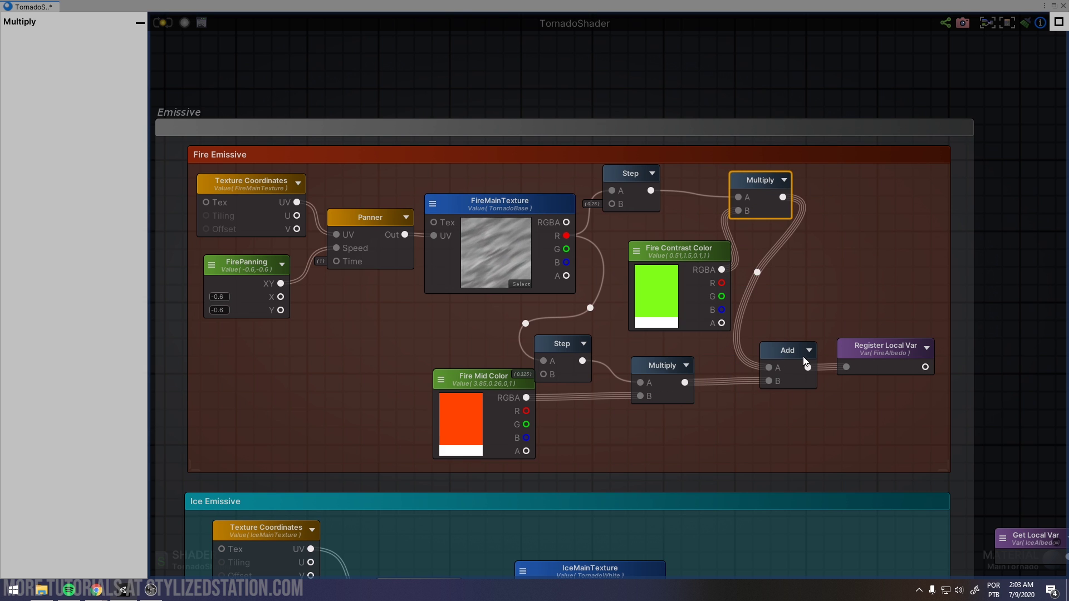
Step: Preview the Fire Emissive Add node's output and move the FireAlbedo Register Local Var node clear of it
left_click(809, 350)
left_click_drag(878, 352, 928, 356)
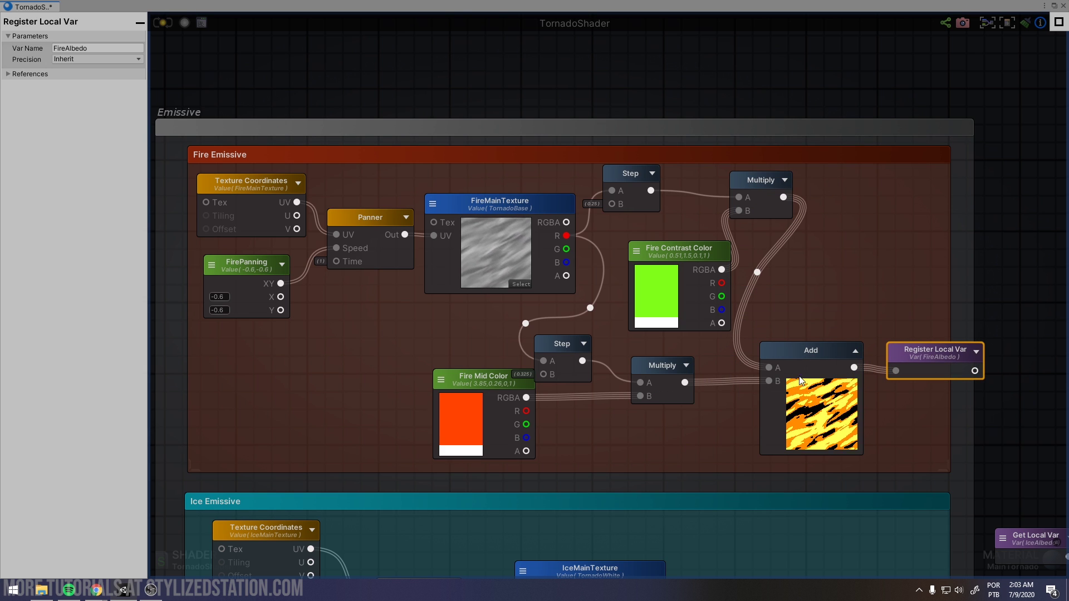
mouse_move(505, 253)
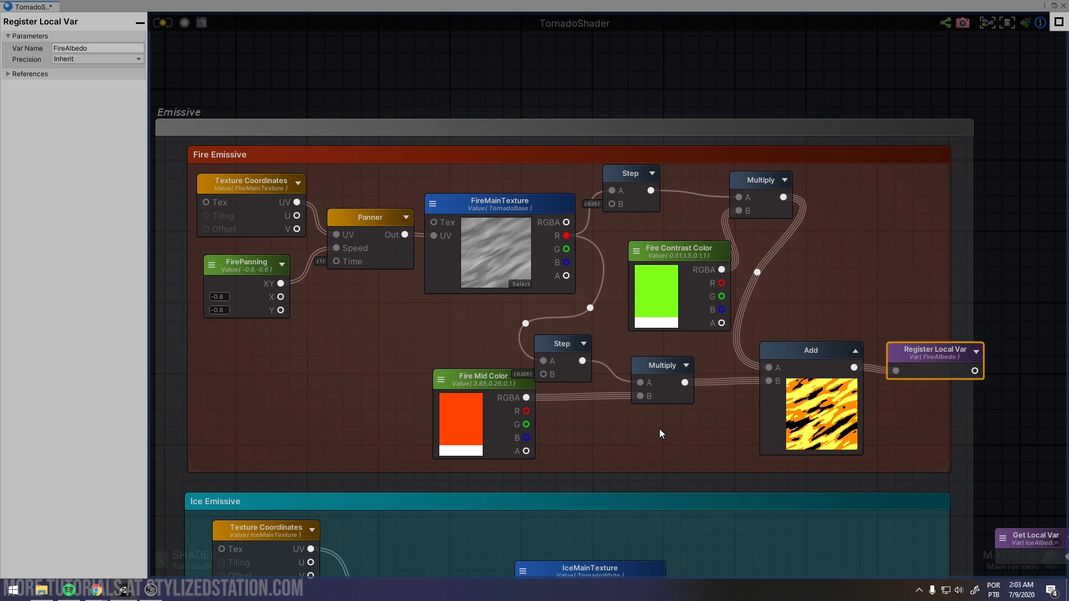
left_click(720, 419)
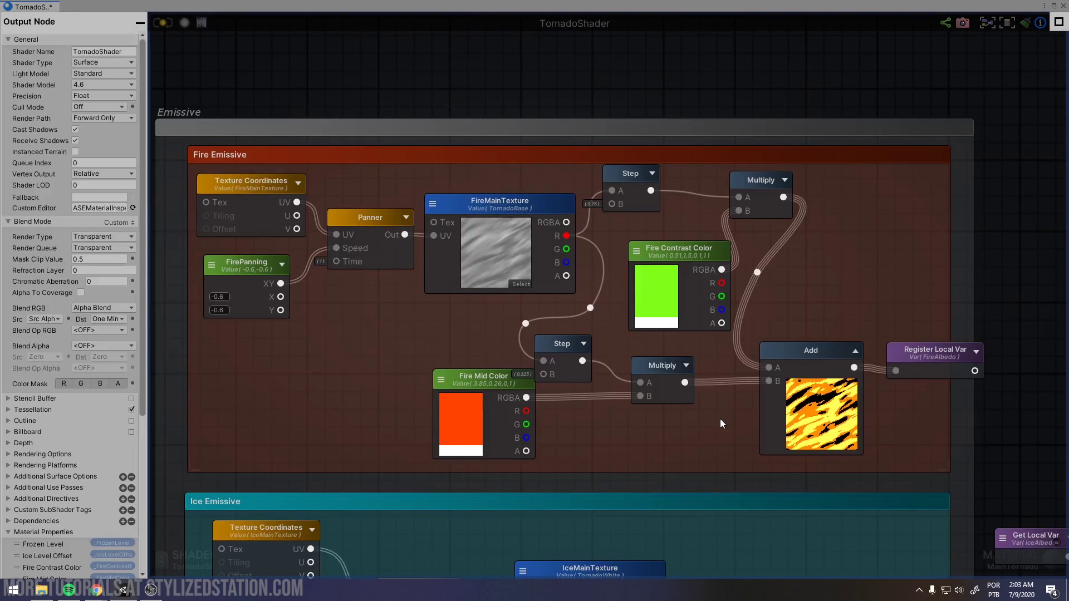
Step: Examine the Ice Emissive frame's IceMainTexture, Panner, IcePanning and Ice Color nodes
scroll(703, 423, "down", 3)
scroll(702, 423, "down", 3)
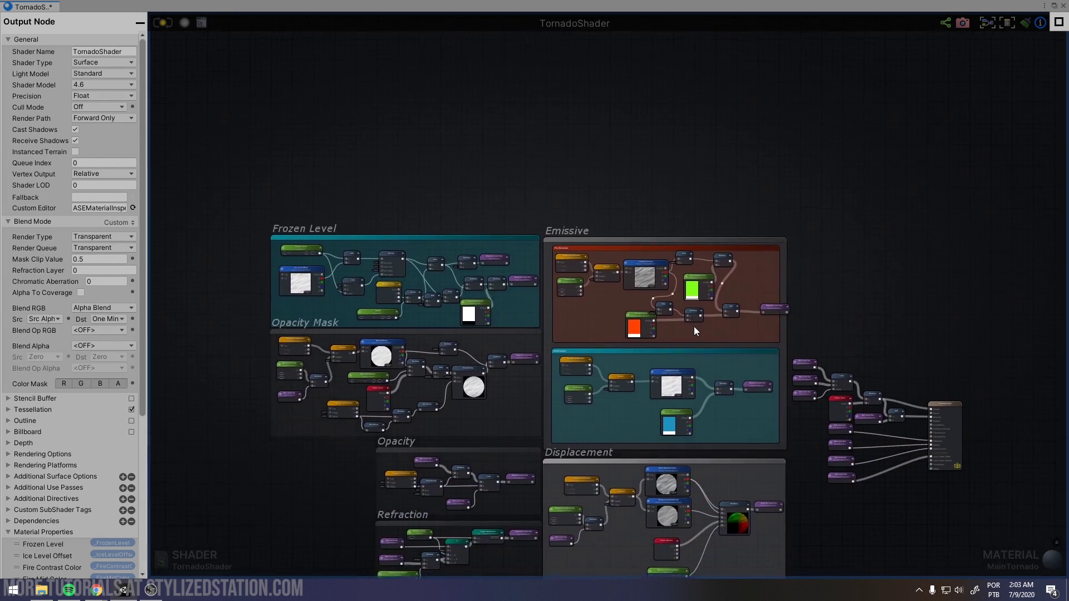
scroll(696, 356, "up", 8)
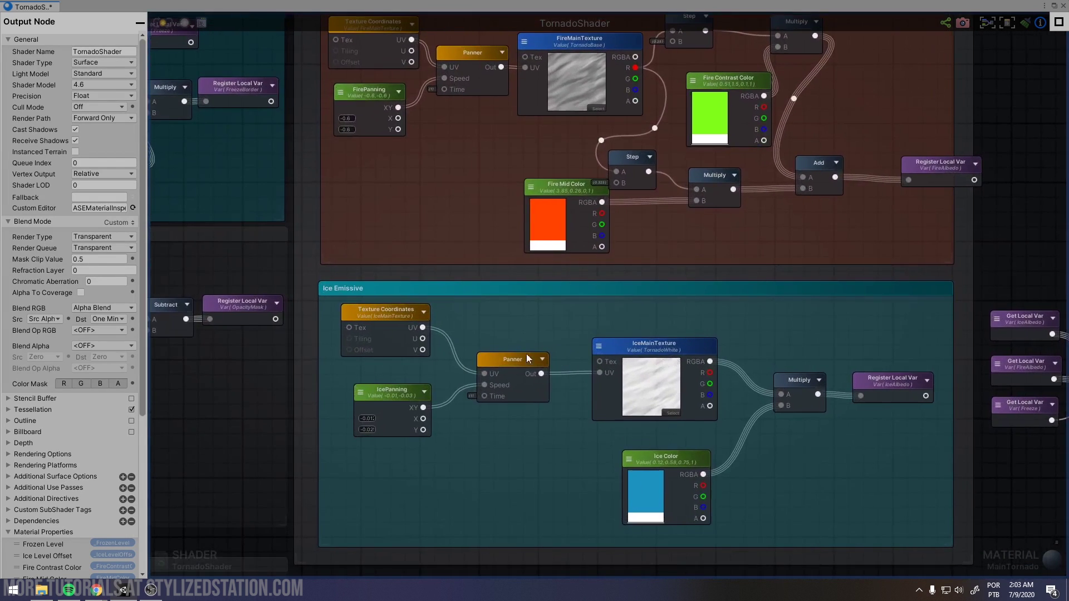
left_click(634, 351)
left_click(512, 365)
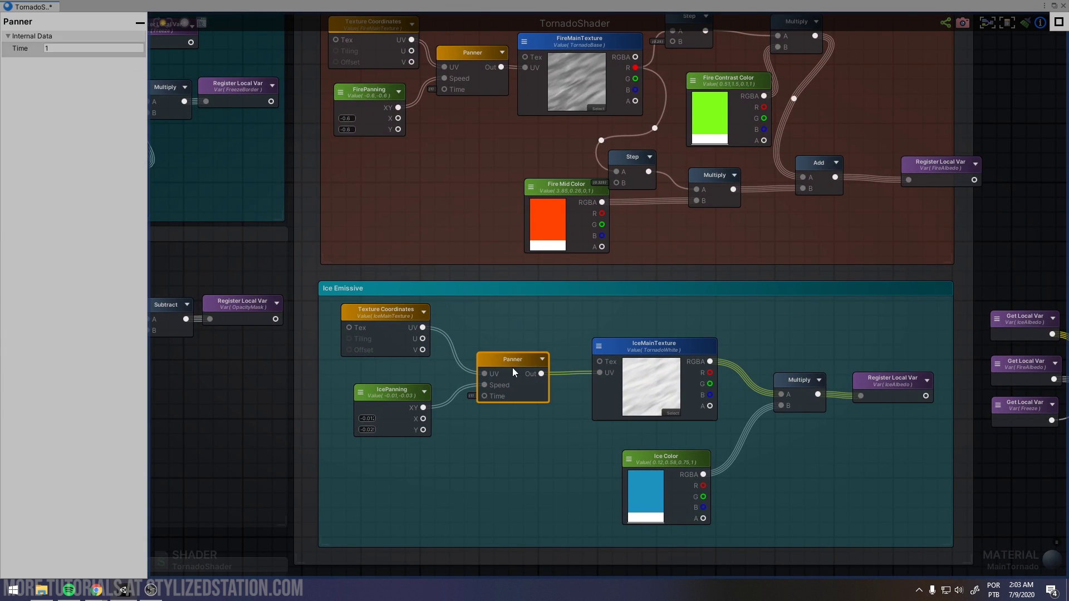
left_click(406, 390)
left_click(669, 453)
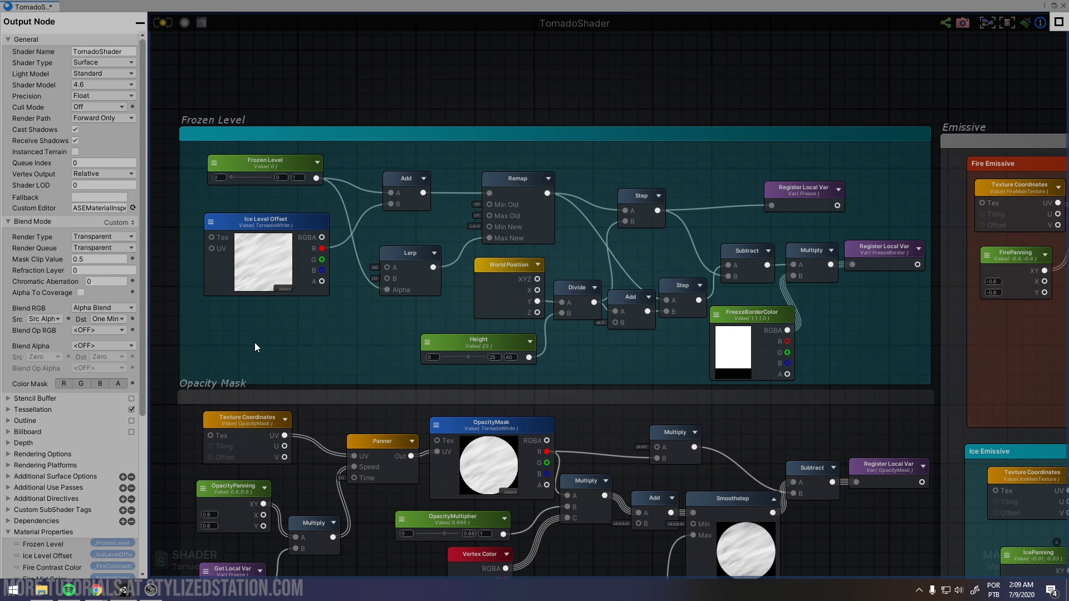
Step: Examine the Frozen Level float and Ice Level Offset texture nodes and the Add node that combines them
left_click(262, 166)
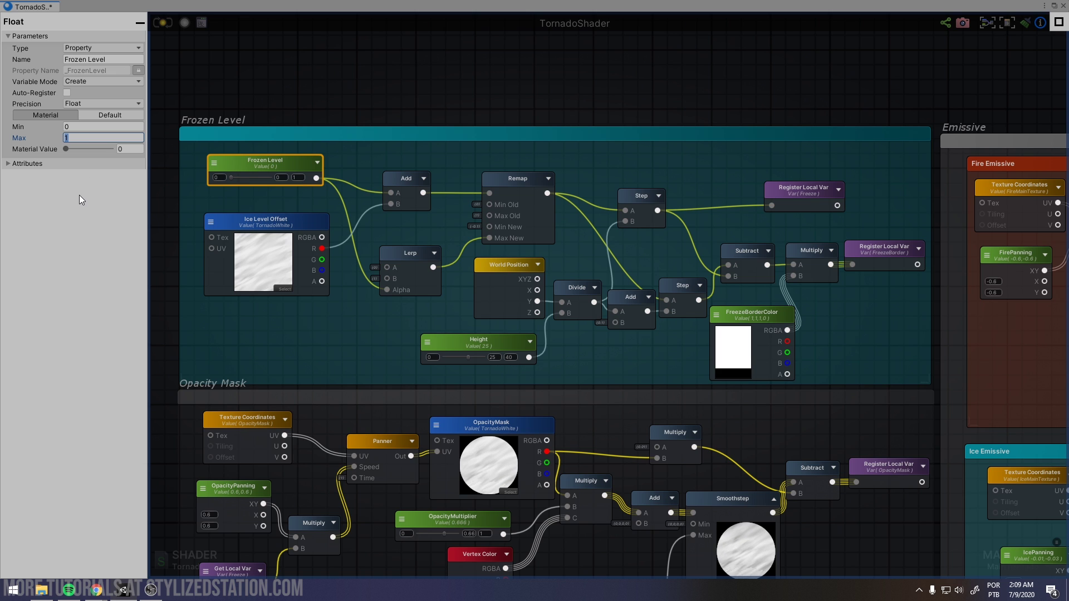
left_click(410, 185)
left_click(261, 239)
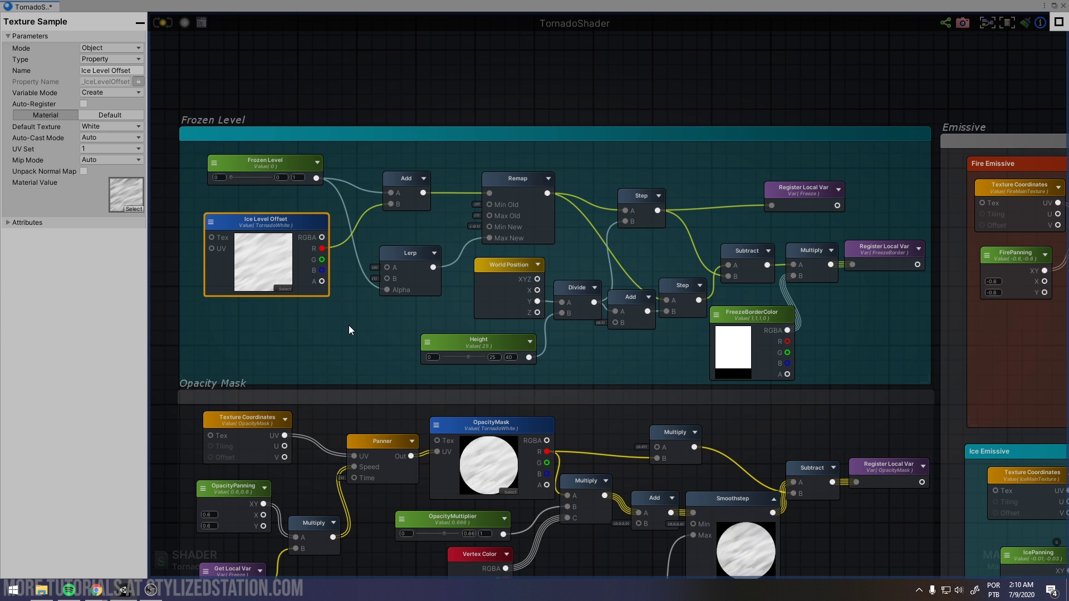
left_click(259, 168)
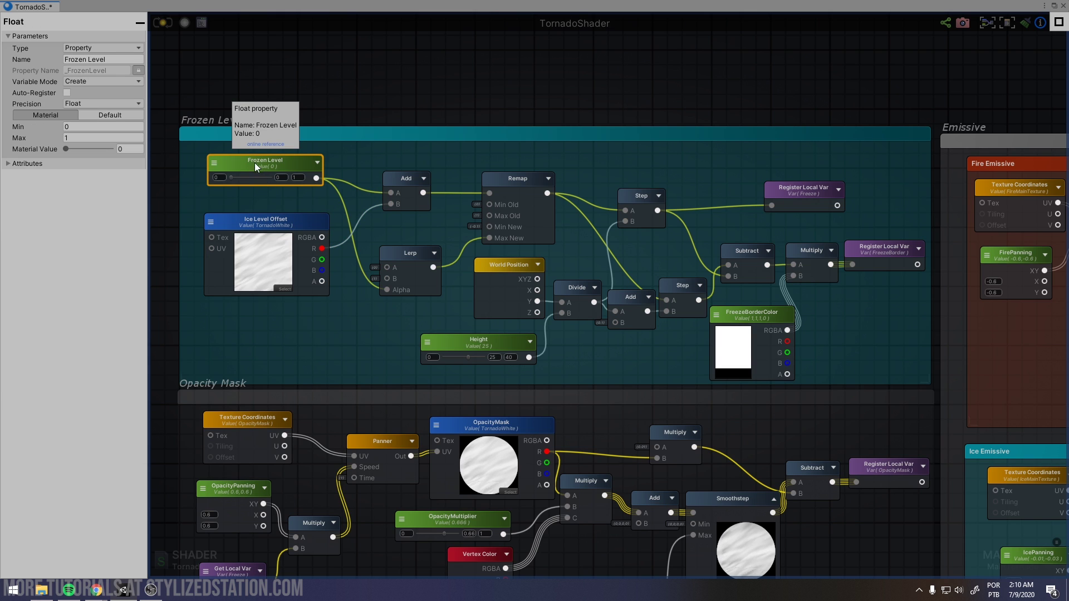
Step: Examine how the World Position, Height and Divide nodes feed the Step node in the Frozen Level group
left_click(638, 195)
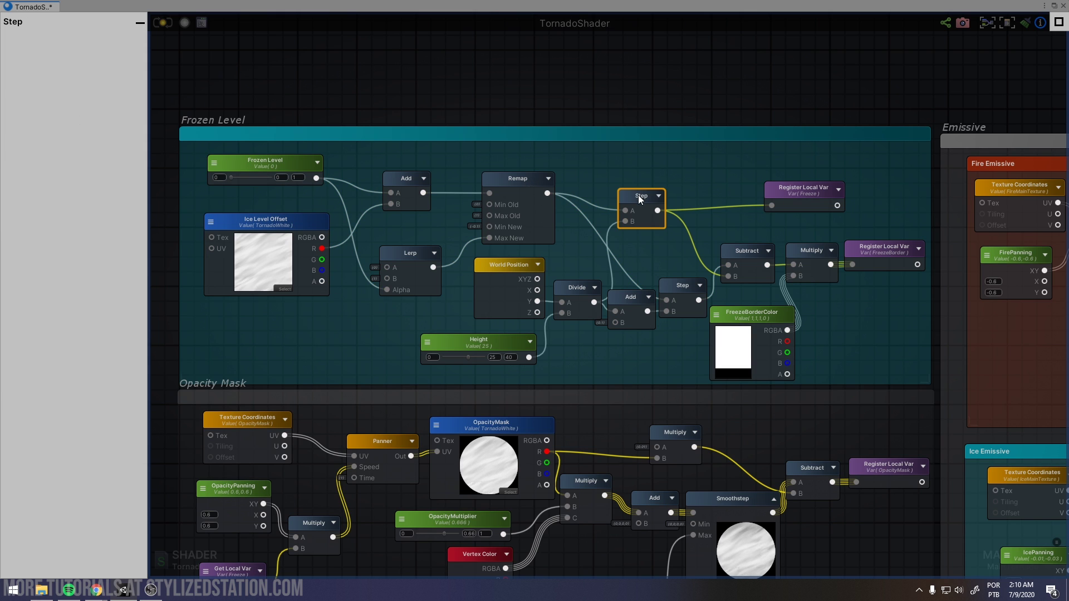
left_click(514, 262)
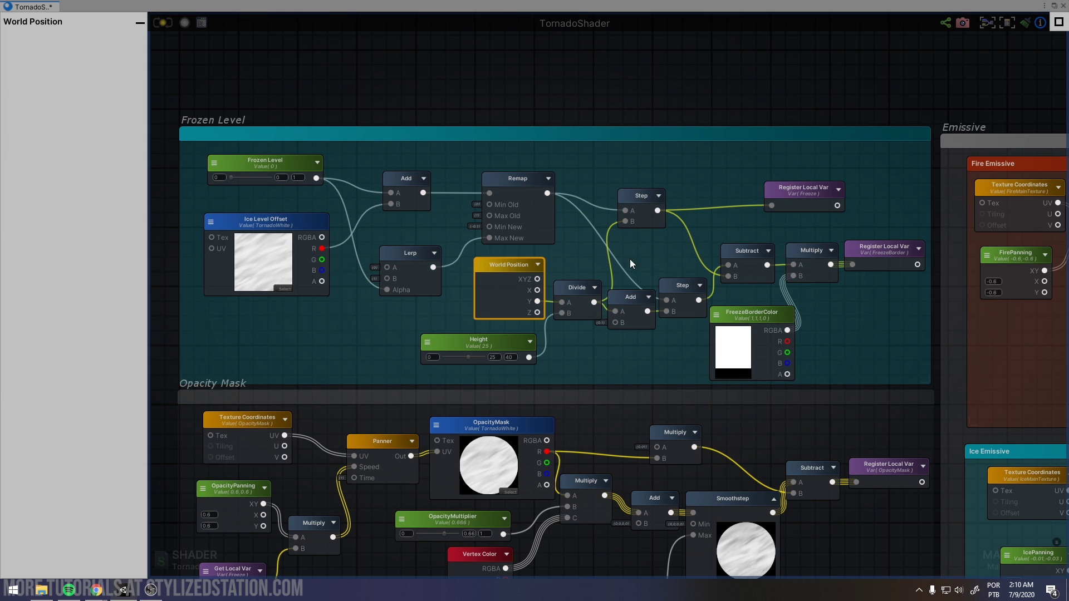
left_click(639, 195)
left_click_drag(575, 362, 500, 302)
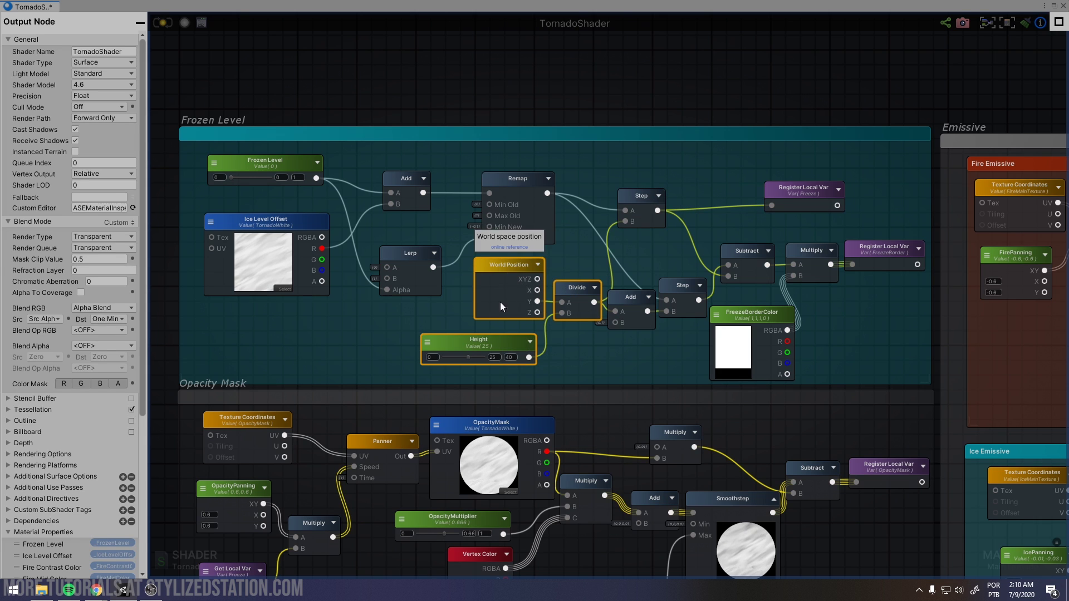
left_click(574, 350)
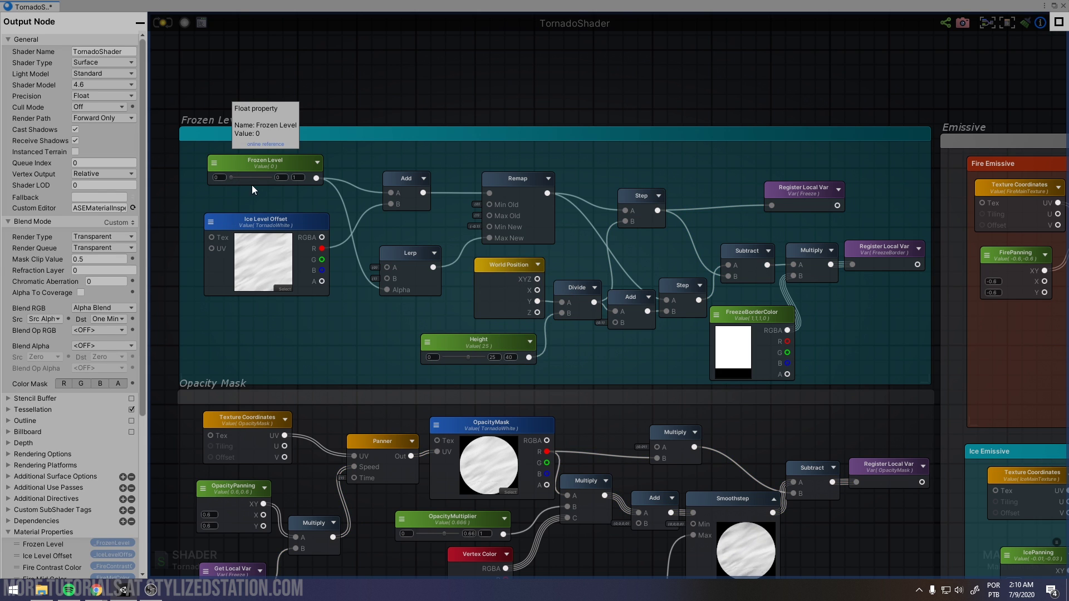
left_click(460, 347)
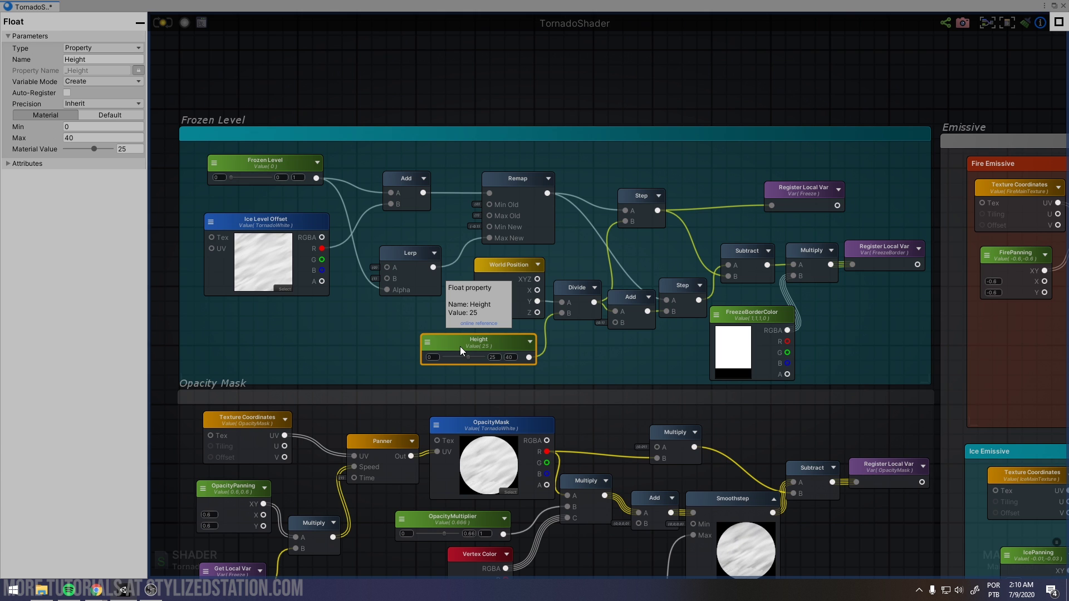
left_click(503, 265)
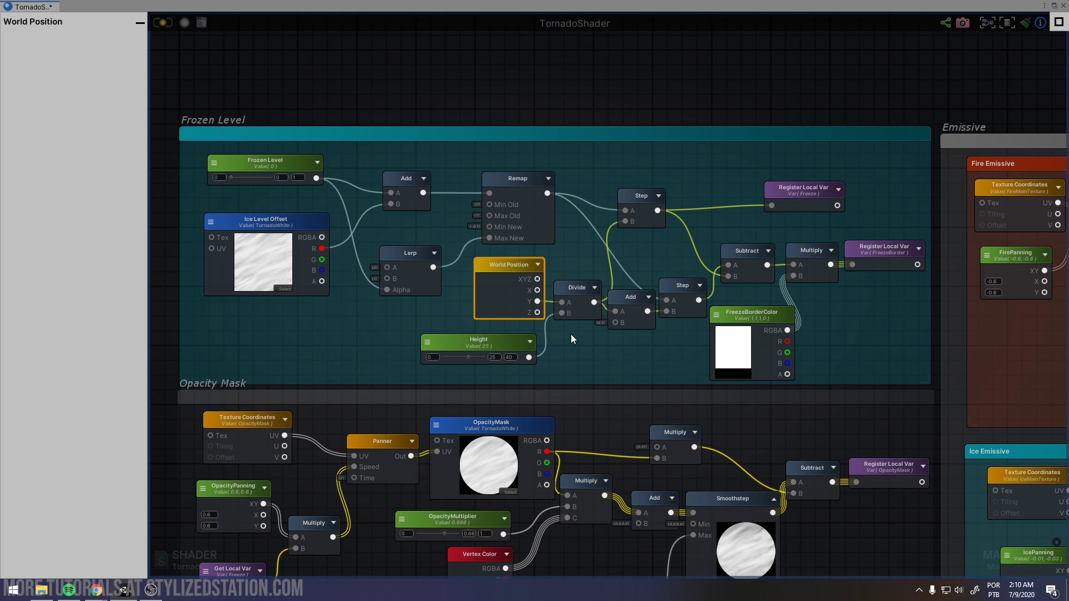
Step: Preview the Step node that feeds the Freeze local variable and test the Frozen Level slider
left_click(645, 201)
left_click(659, 195)
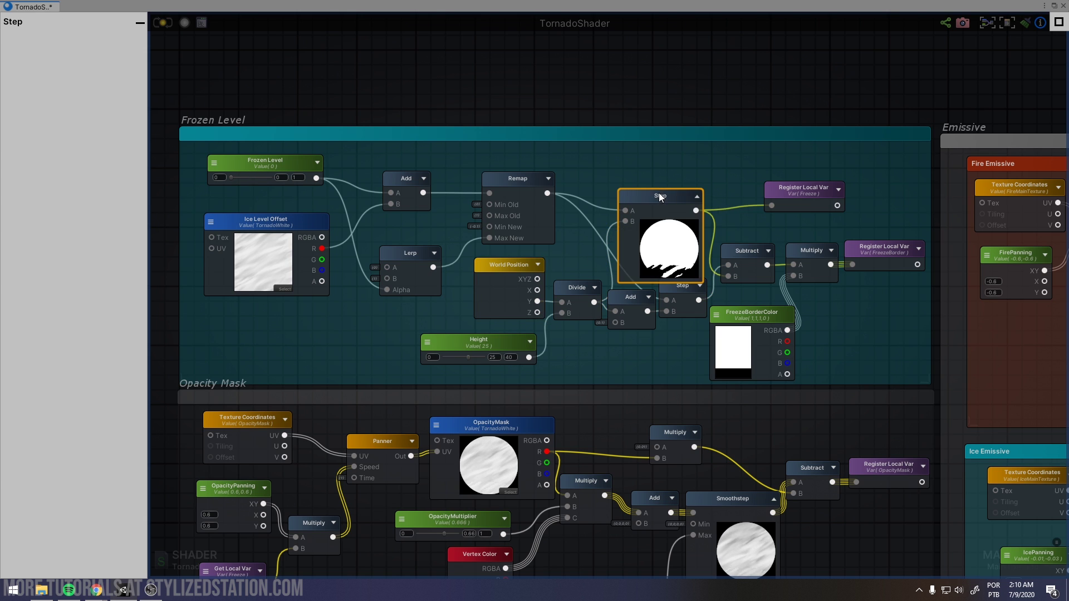
left_click_drag(230, 176, 229, 177)
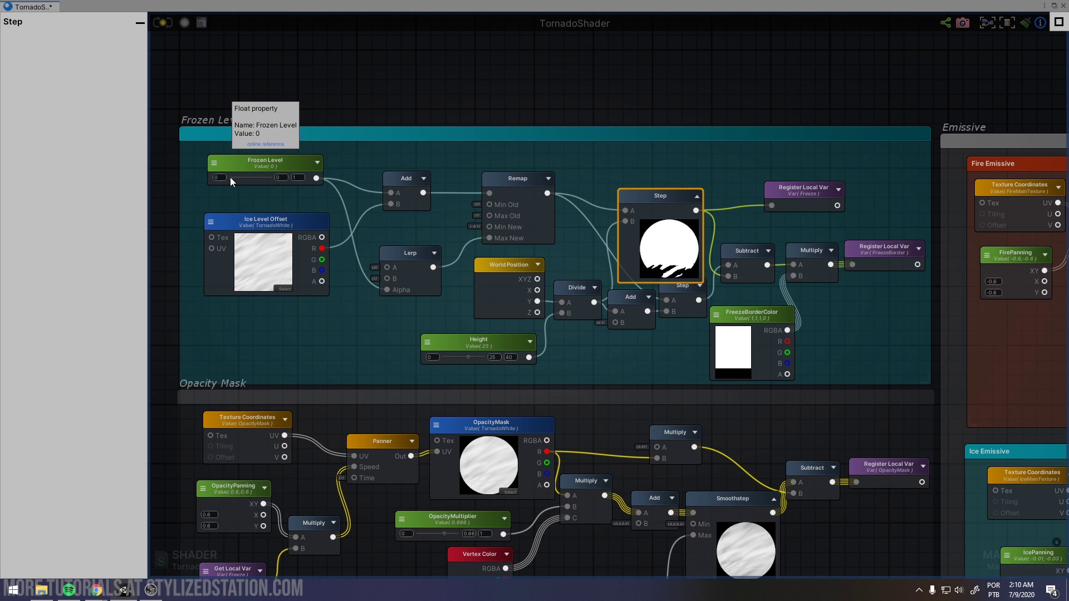
Step: Collapse the Step preview and examine the Freeze and FreezeBorder local variables that the Frozen Level group registers
left_click(696, 198)
left_click(780, 199)
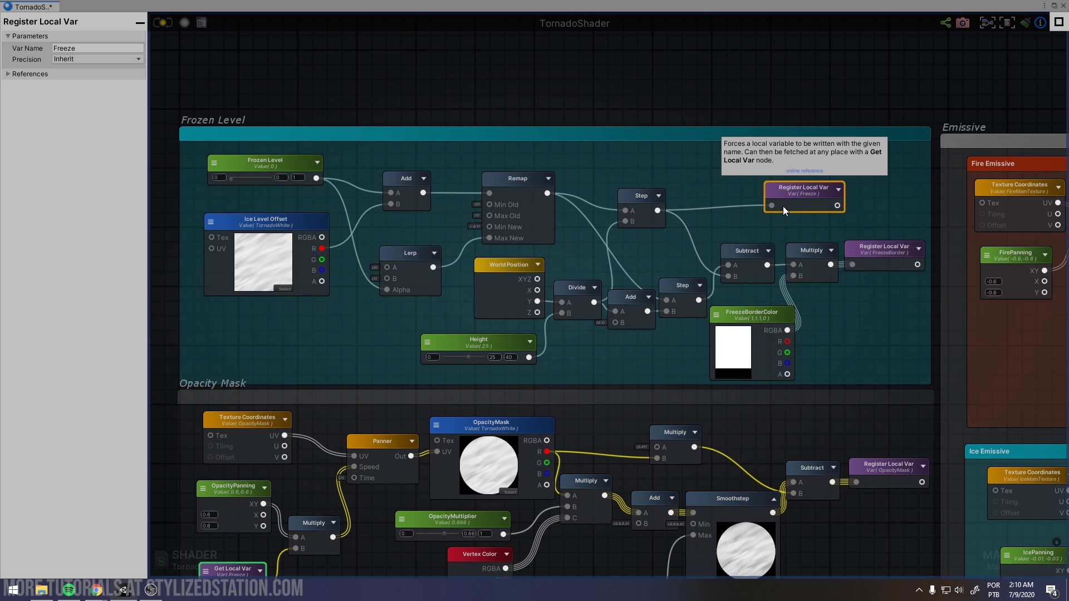
left_click(864, 261)
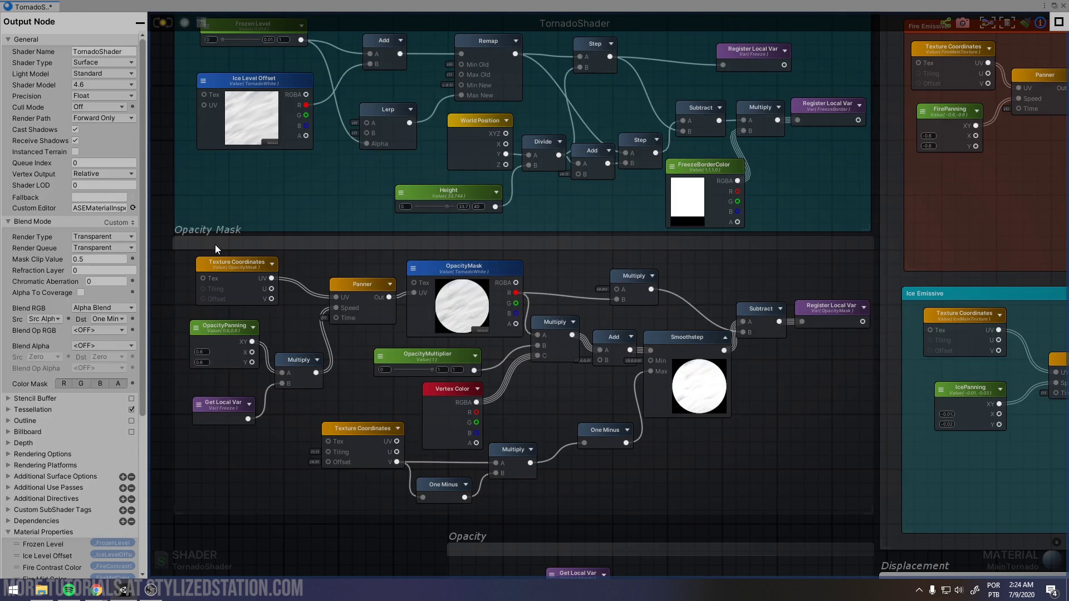
Step: Examine the Opacity Mask frame's OpacityMask texture, Panner, OpacityPanning and speed Multiply nodes
left_click(218, 245)
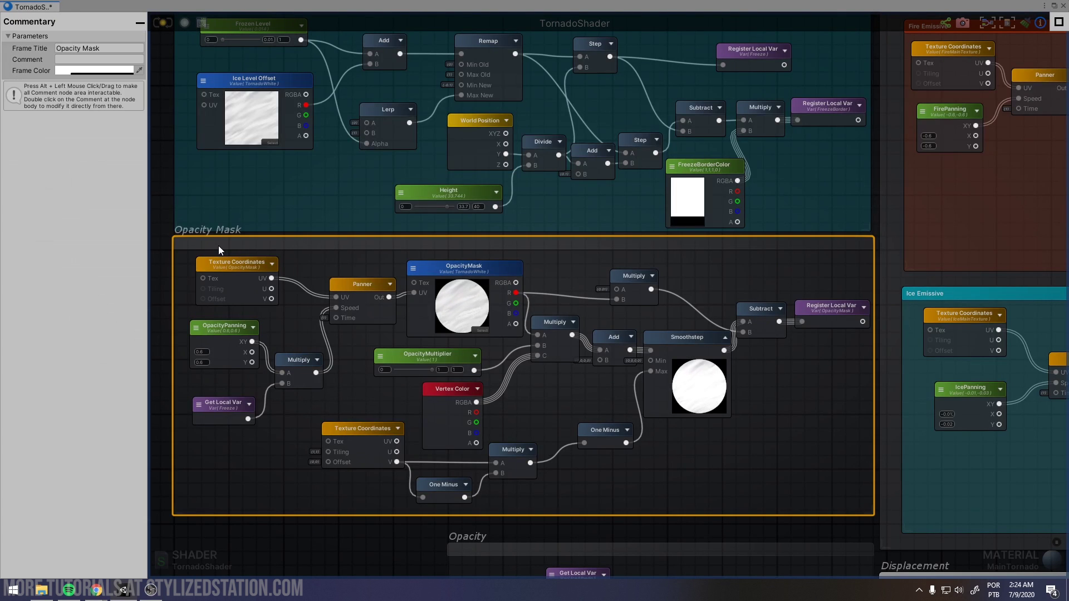
left_click(480, 271)
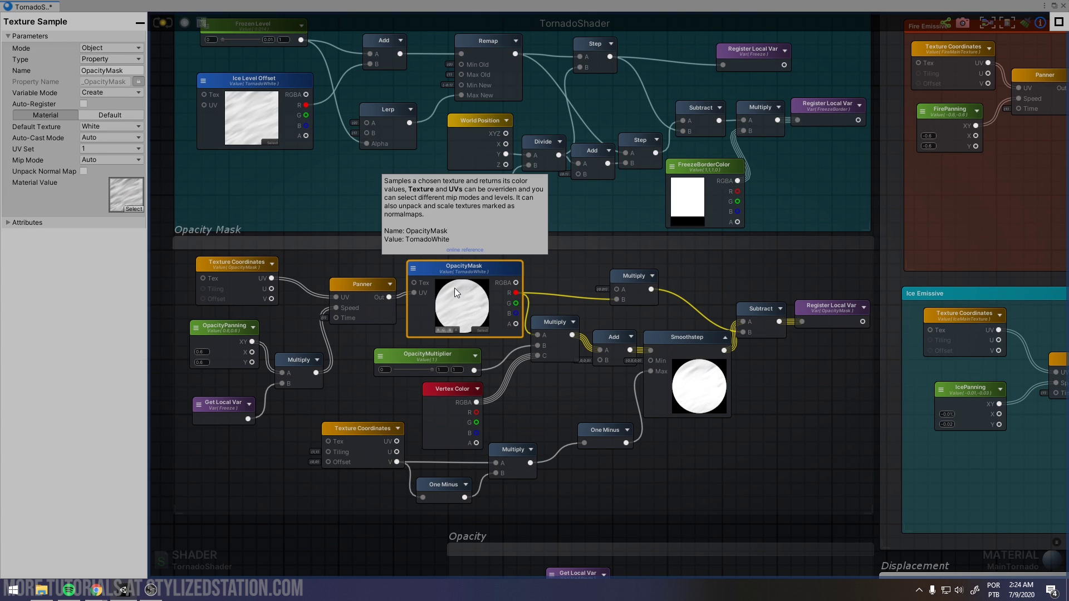
left_click(359, 285)
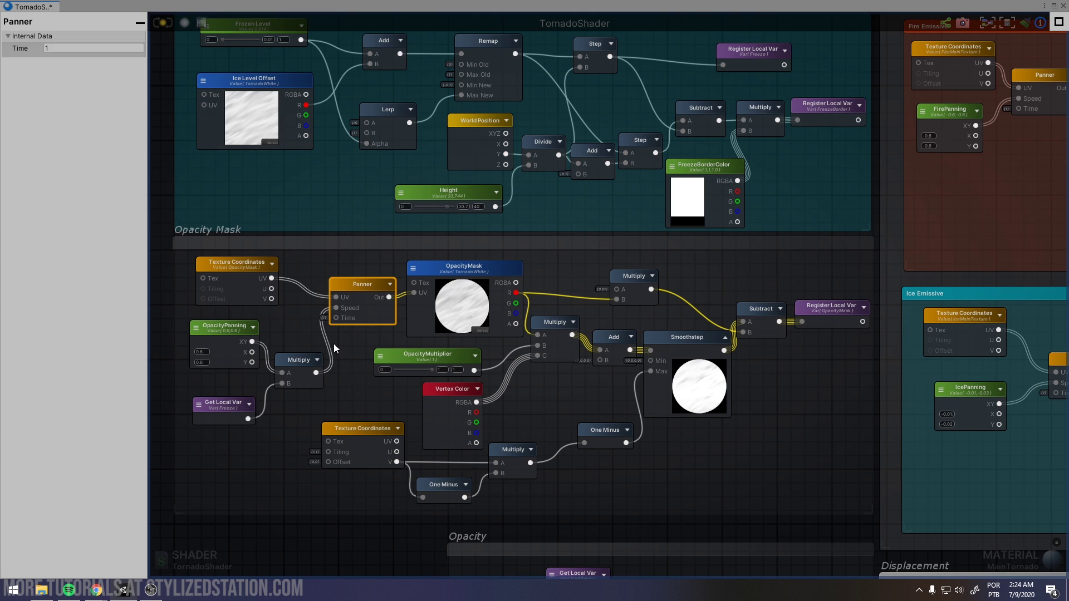
left_click(219, 332)
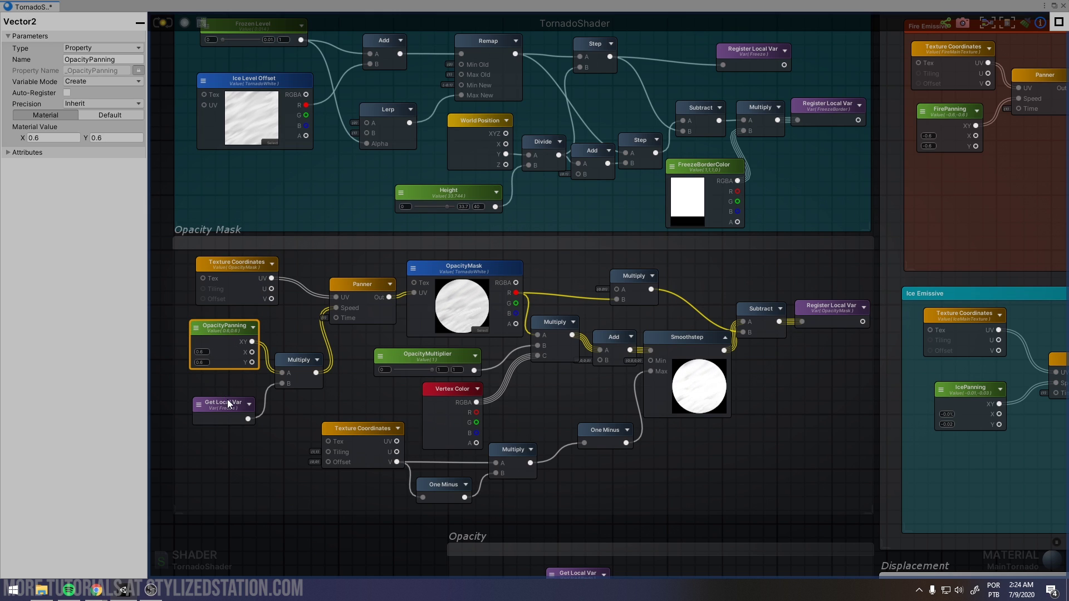
left_click(312, 361)
Step: Trace the Freeze local variable that is multiplied with OpacityPanning back to its registration in the Frozen Level group
left_click(210, 326)
left_click(196, 422)
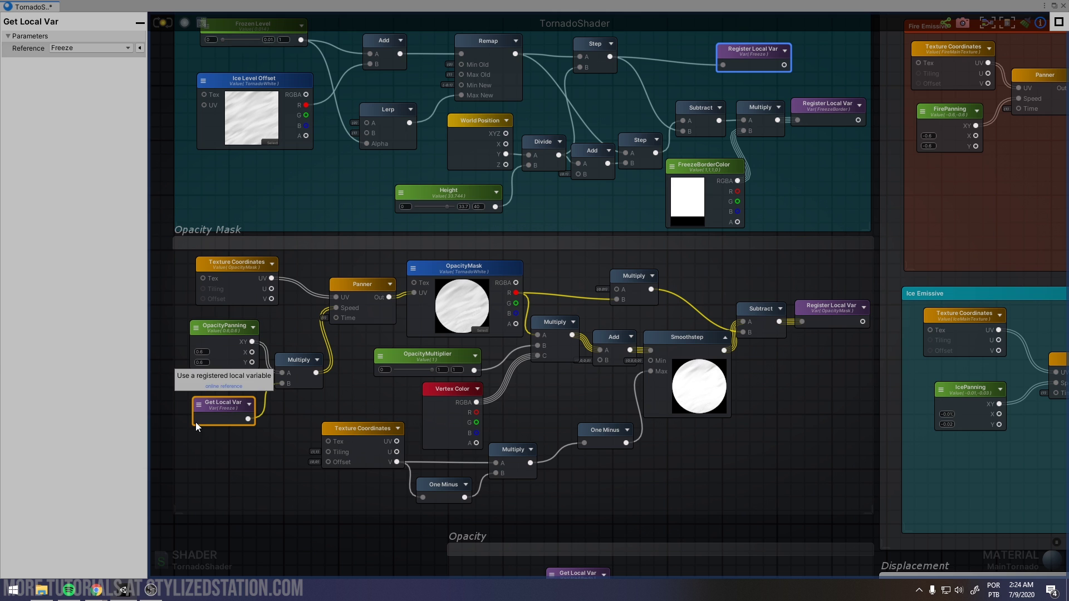
scroll(284, 256, "down", 2)
scroll(196, 83, "up", 2)
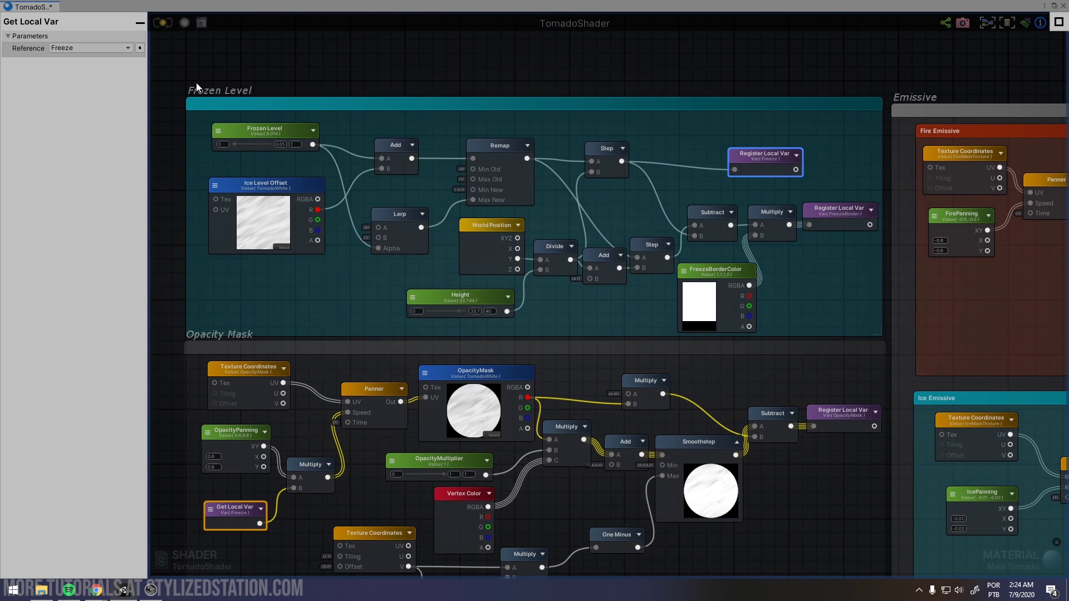
middle_click_drag(546, 366, 599, 270)
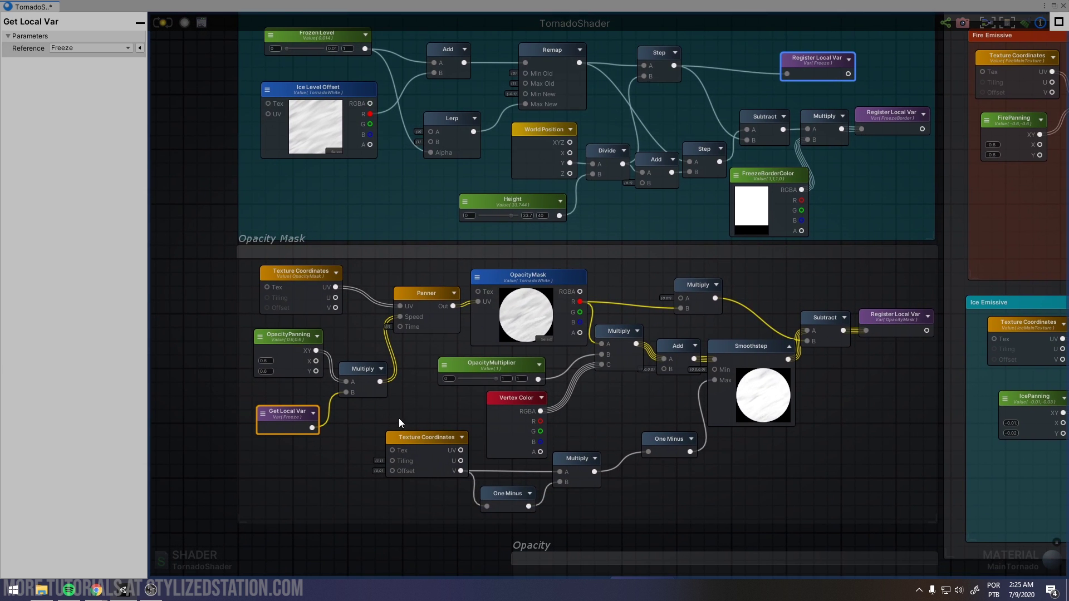
Step: Inspect the OpacityPanning vector's X and Y values that drive the opacity mask's panning speed
left_click(389, 416)
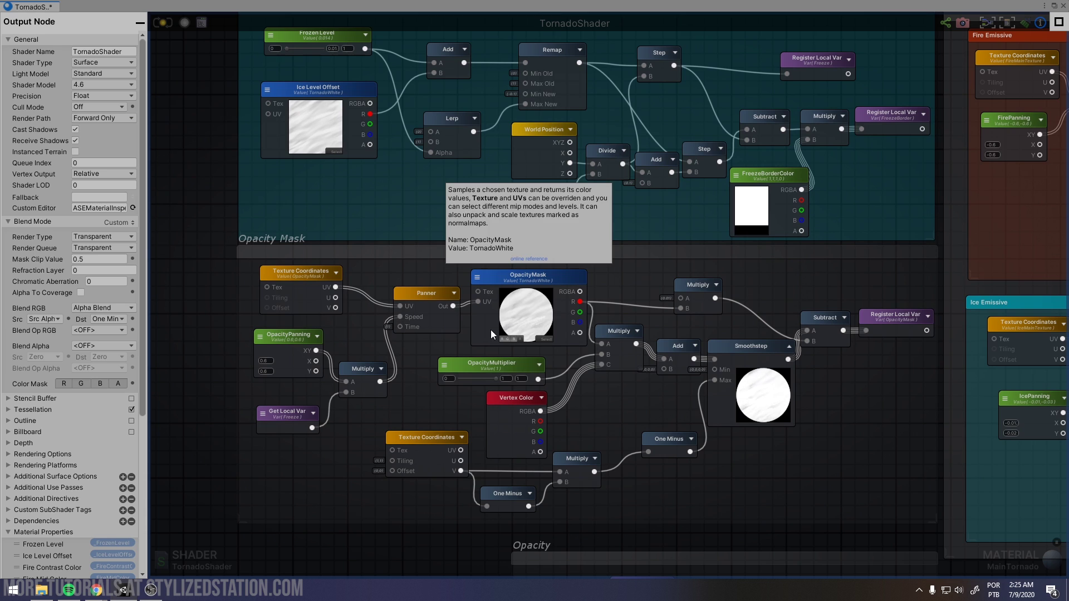
left_click(283, 339)
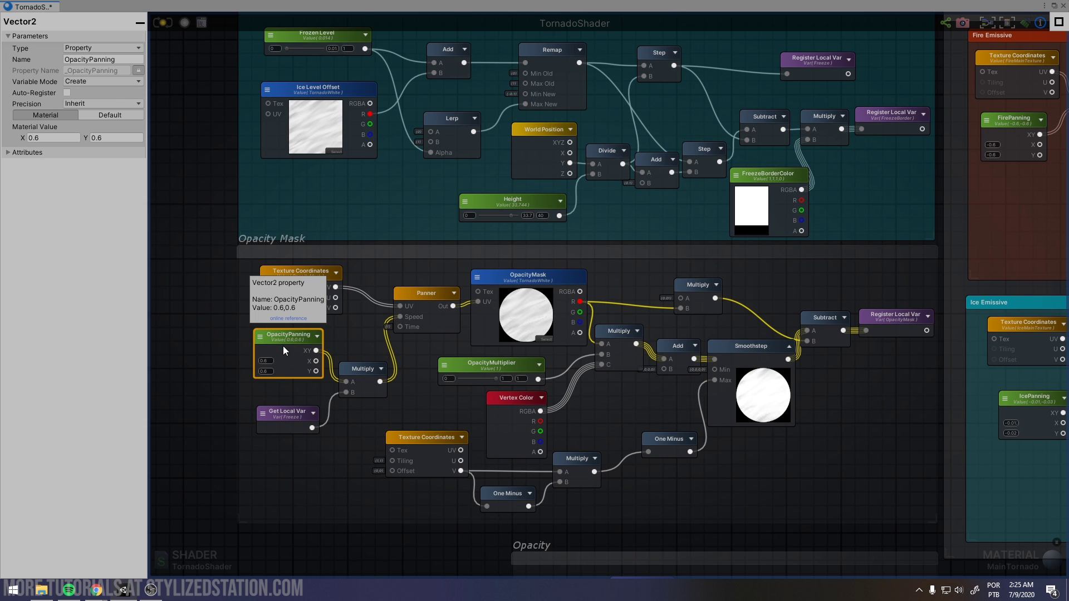
left_click(266, 361)
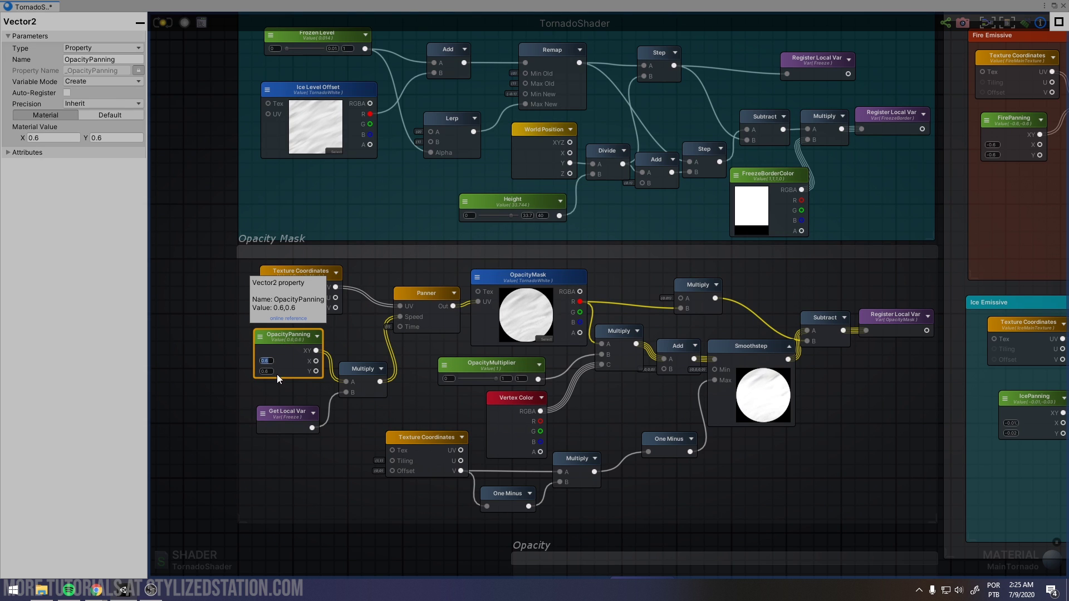
left_click(331, 426)
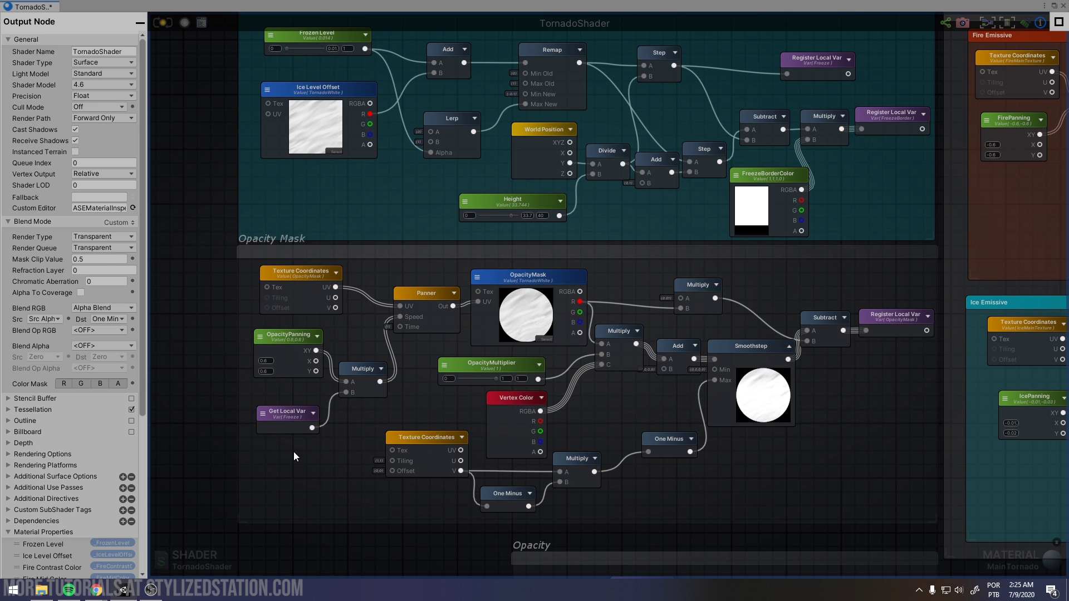
Step: Examine how the Multiply node combines the opacity mask texture with the OpacityMultiplier and Vertex Color nodes
middle_click_drag(366, 446, 318, 403)
left_click(562, 323)
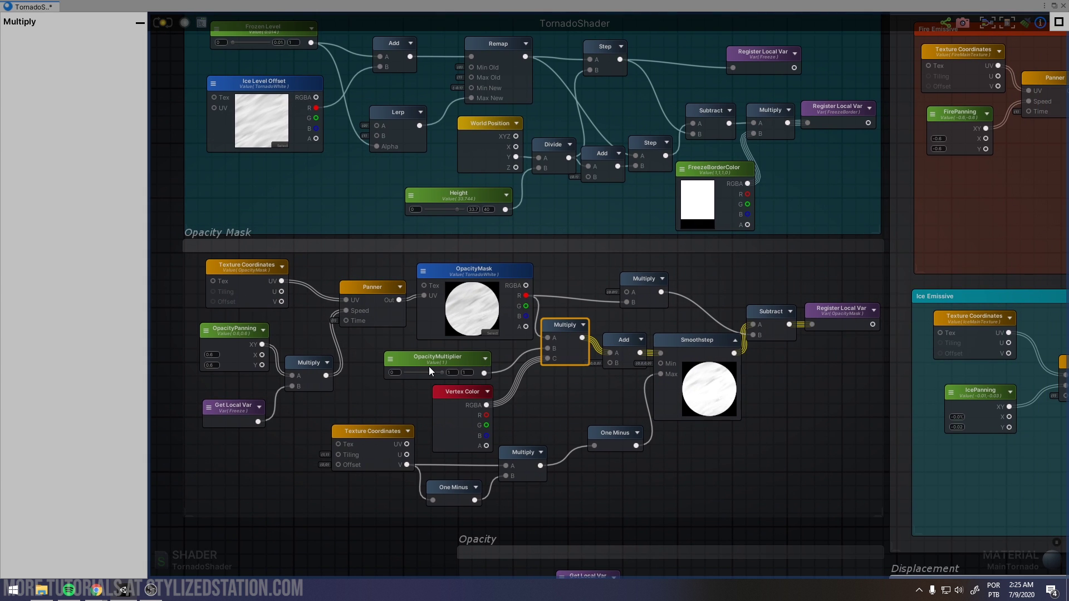
left_click(411, 361)
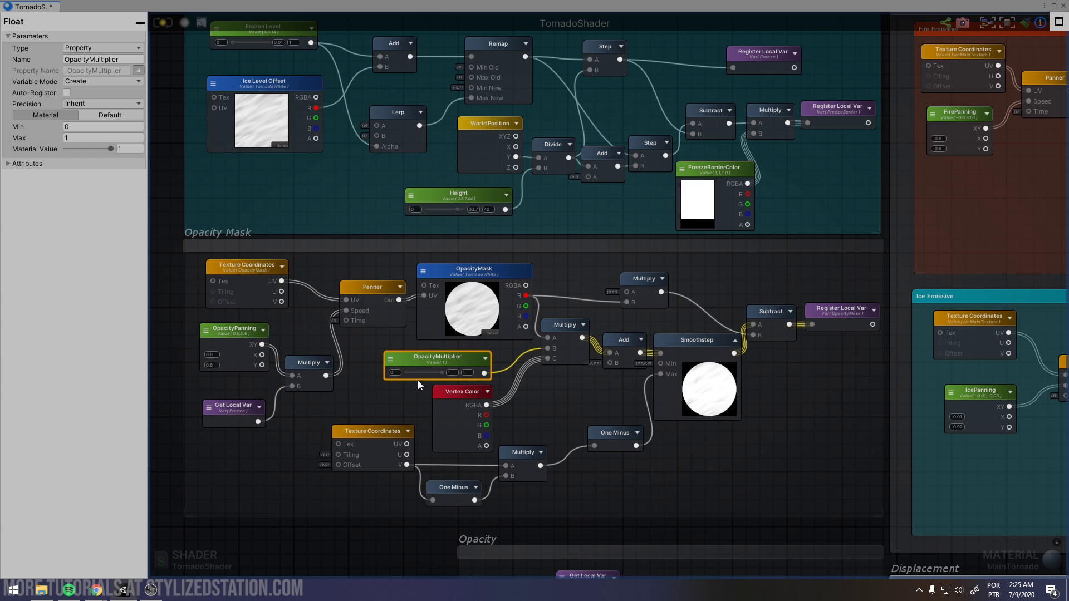
left_click(450, 390)
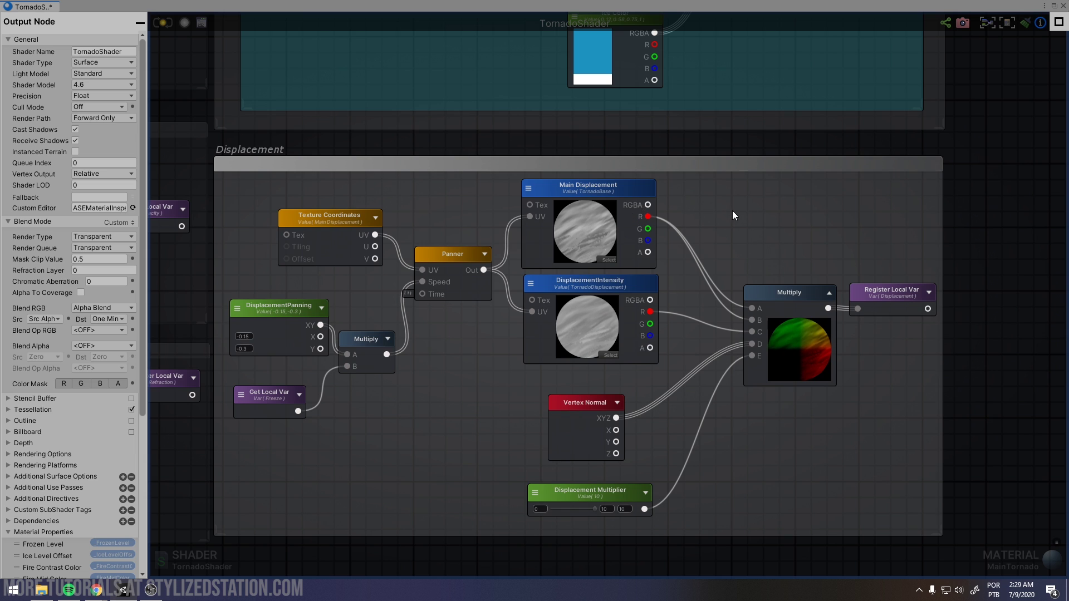
Step: Examine the Displacement frame's Main Displacement texture with its Panner, Texture Coordinates and speed Multiply nodes
left_click(602, 191)
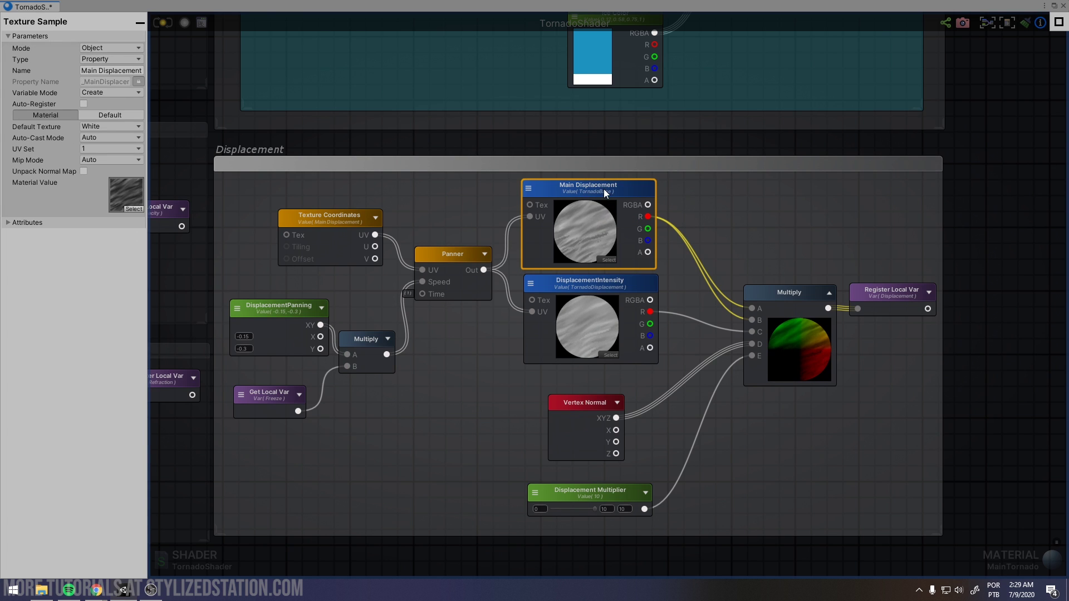
left_click(419, 251)
left_click(333, 214)
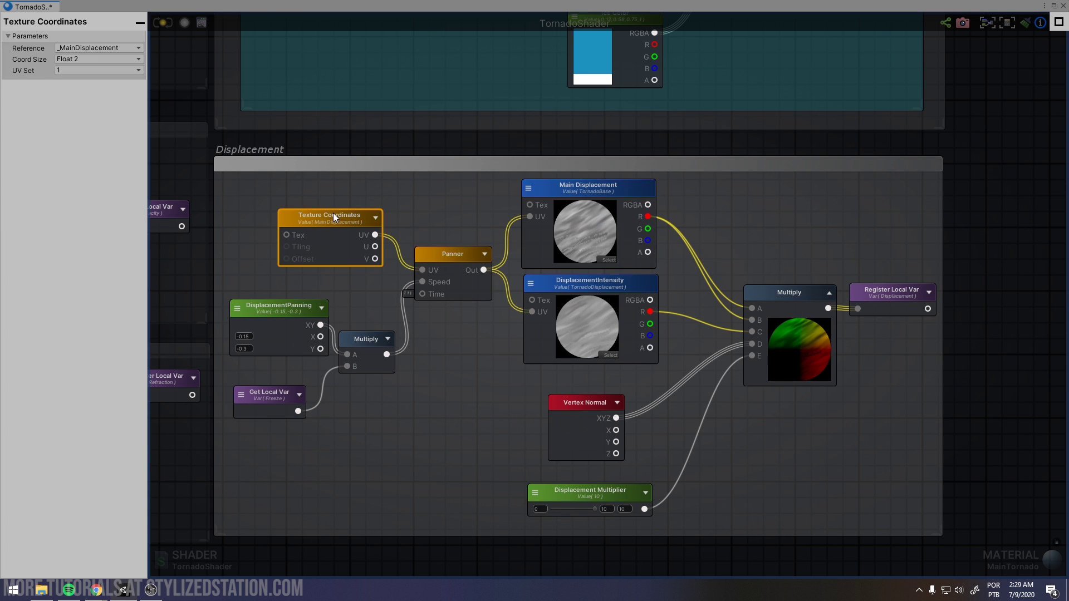
left_click(366, 343)
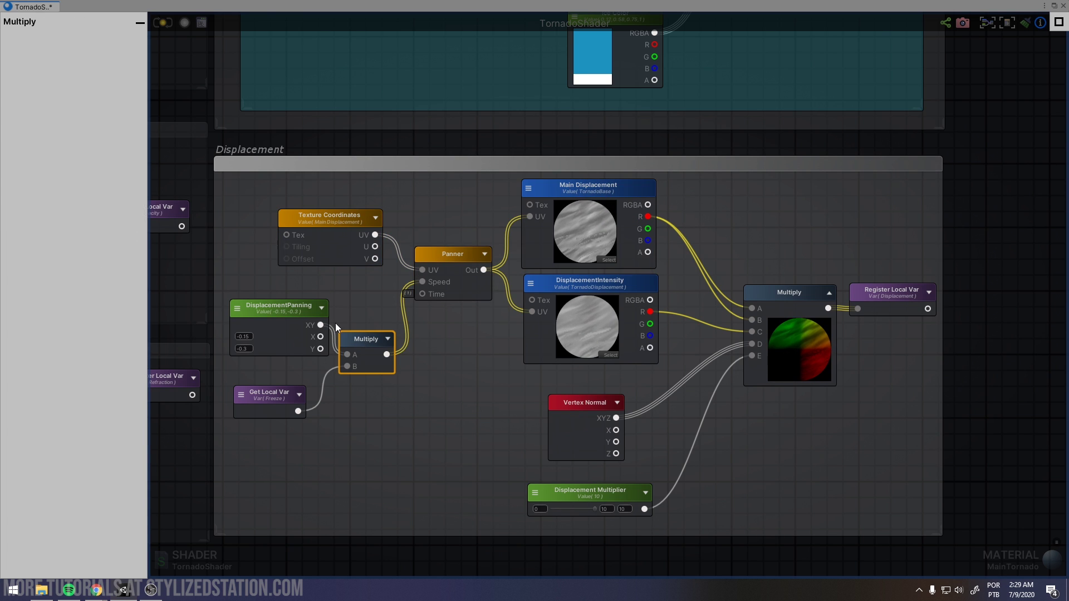
Step: Examine the DisplacementPanning vector and the Freeze local variable that control the displacement panning speed
left_click(274, 315)
left_click(268, 389)
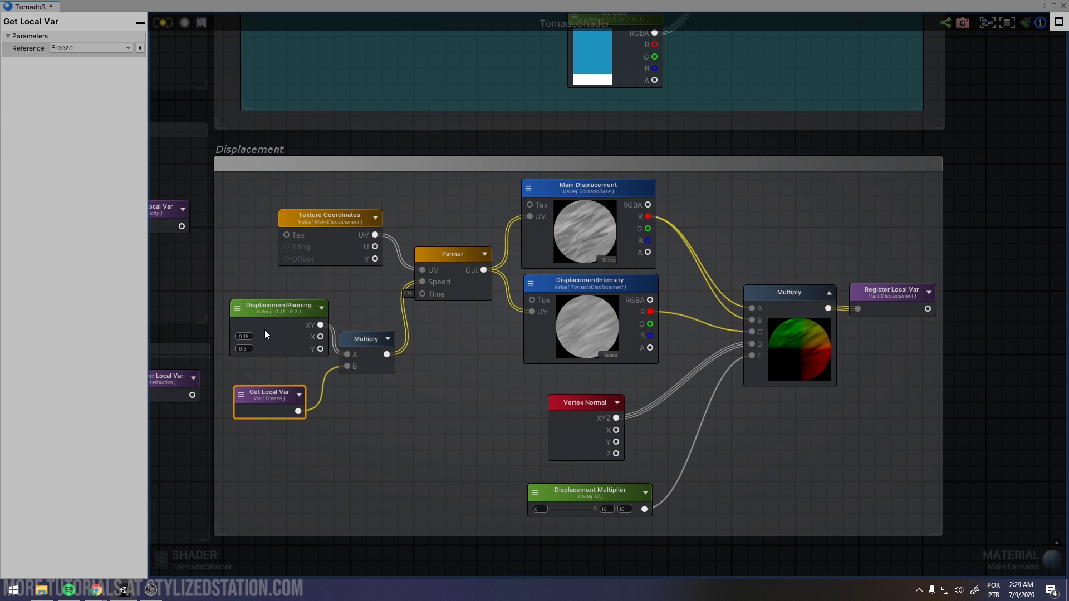
left_click(268, 324)
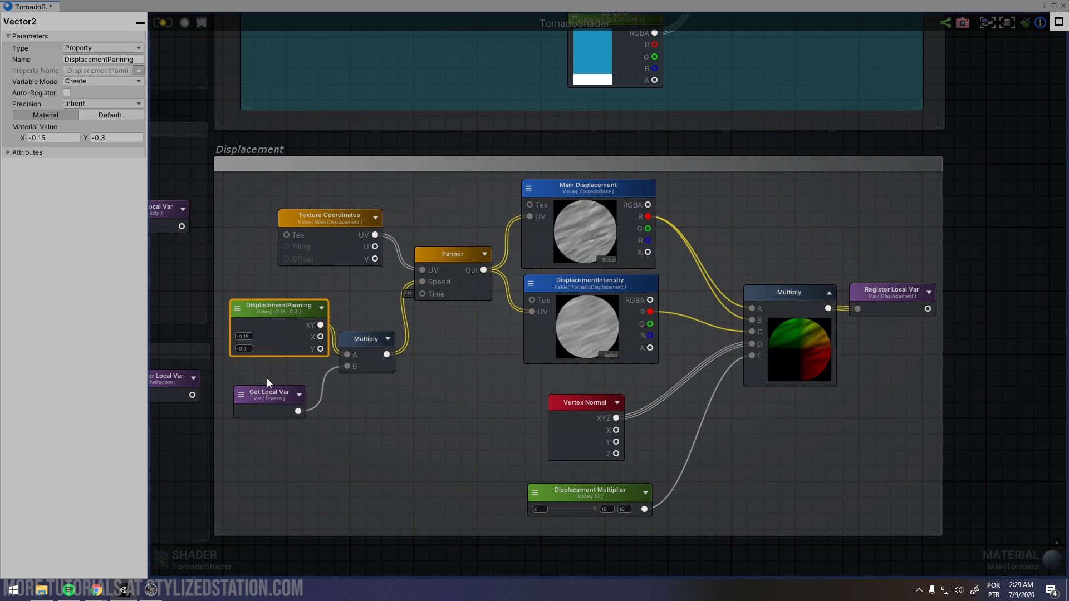
left_click(277, 397)
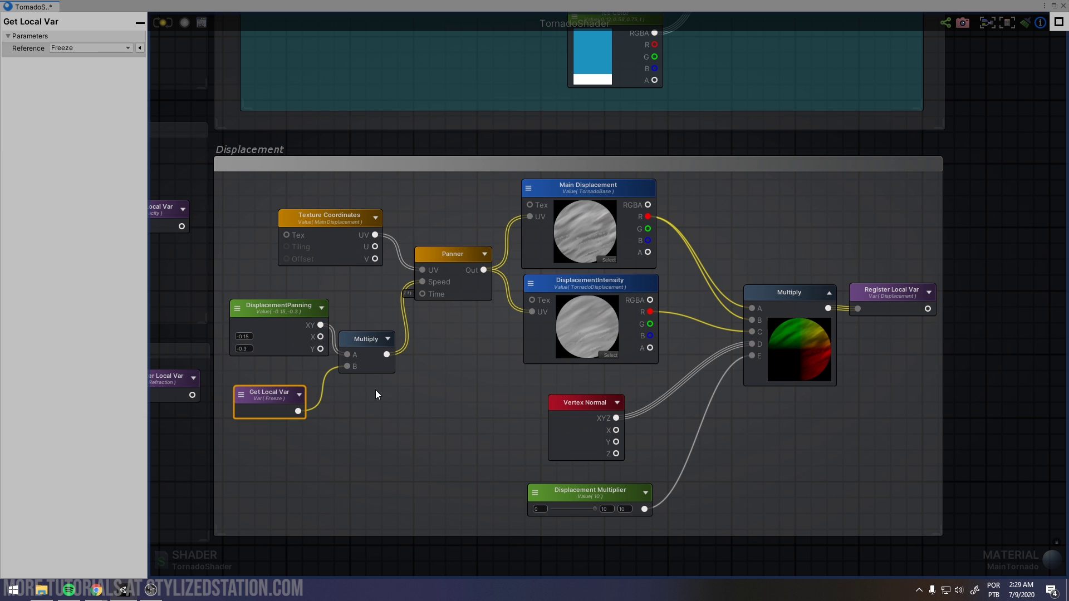
Step: Compare the Main Displacement and DisplacementIntensity texture samples in the Displacement frame
middle_click_drag(430, 349, 410, 346)
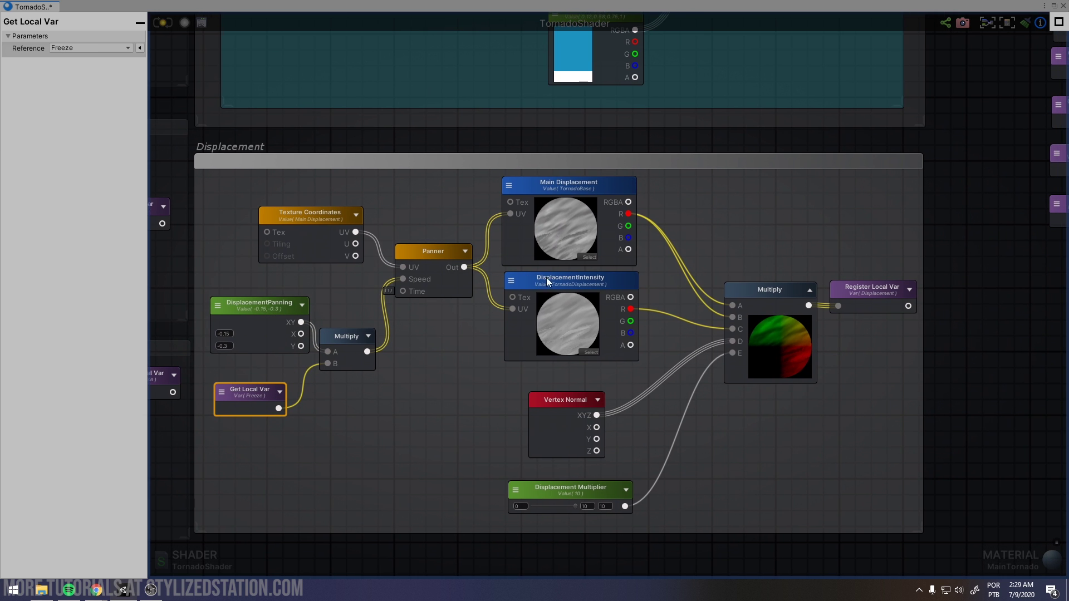
middle_click_drag(638, 346, 596, 338)
left_click(540, 182)
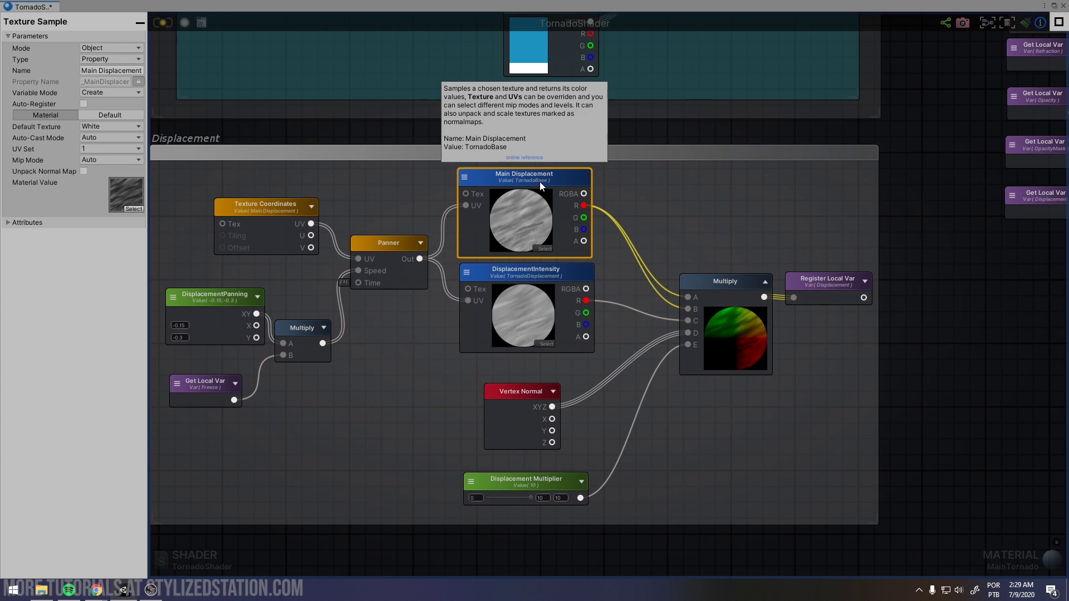
left_click(554, 272)
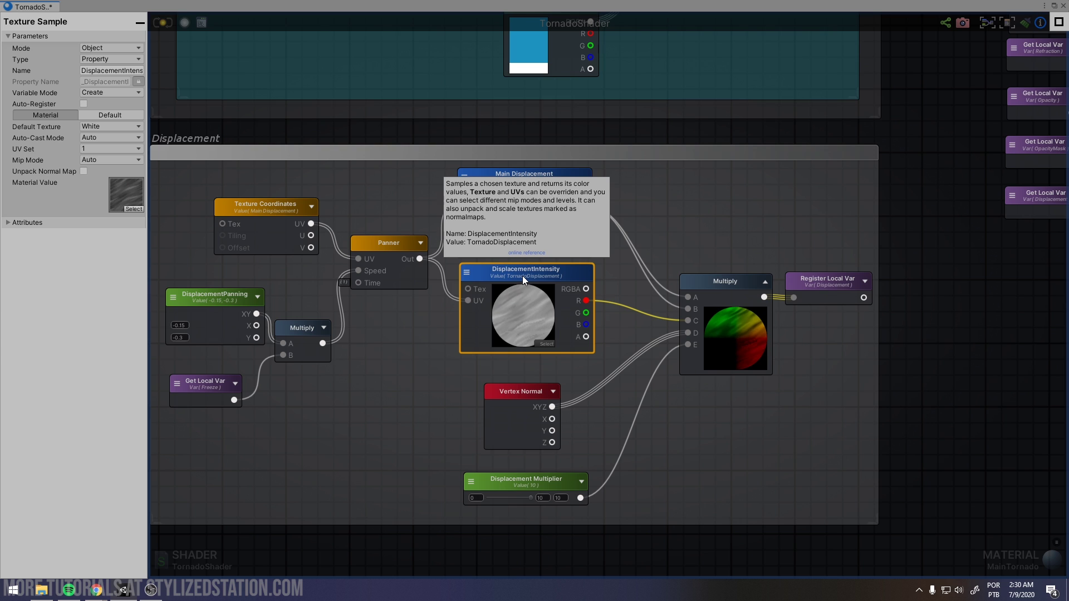
mouse_move(511, 300)
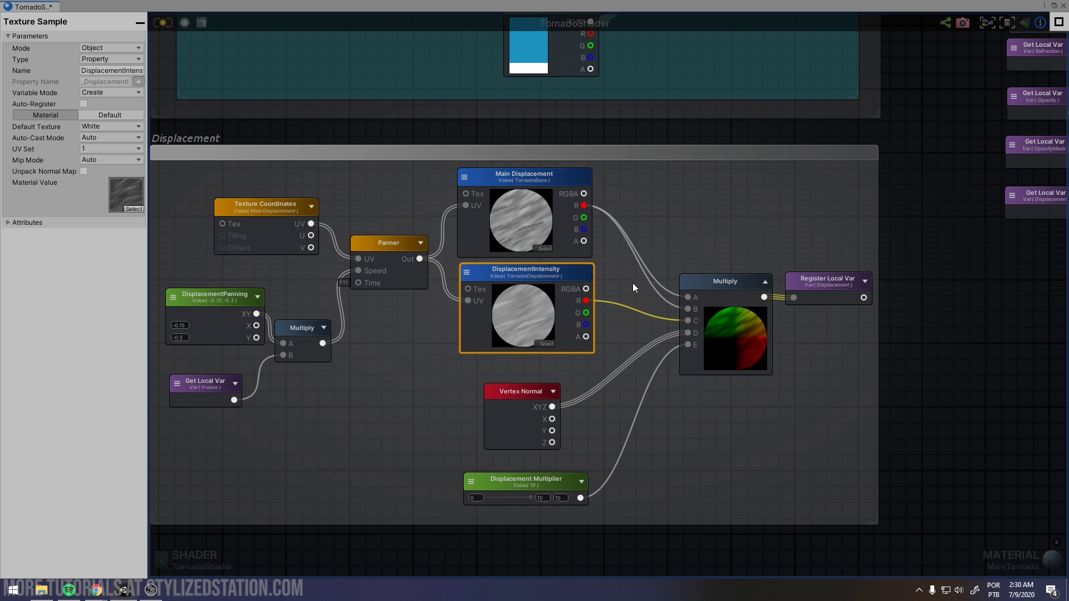
Step: Examine how Vertex Normal and Displacement Multiplier feed the final Multiply node and the registered Displacement variable
left_click(498, 396)
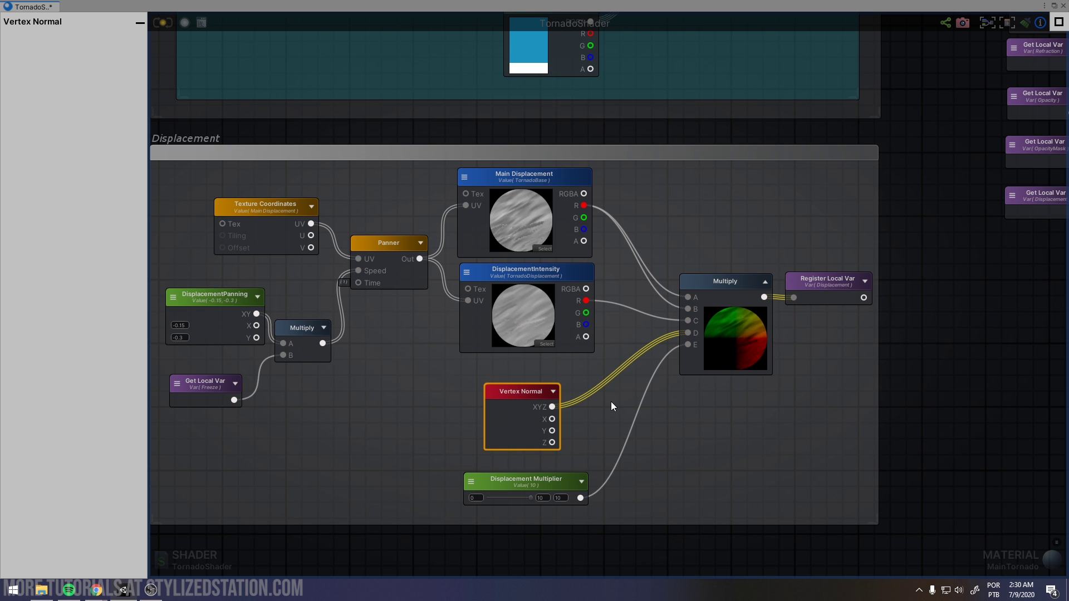
left_click(537, 477)
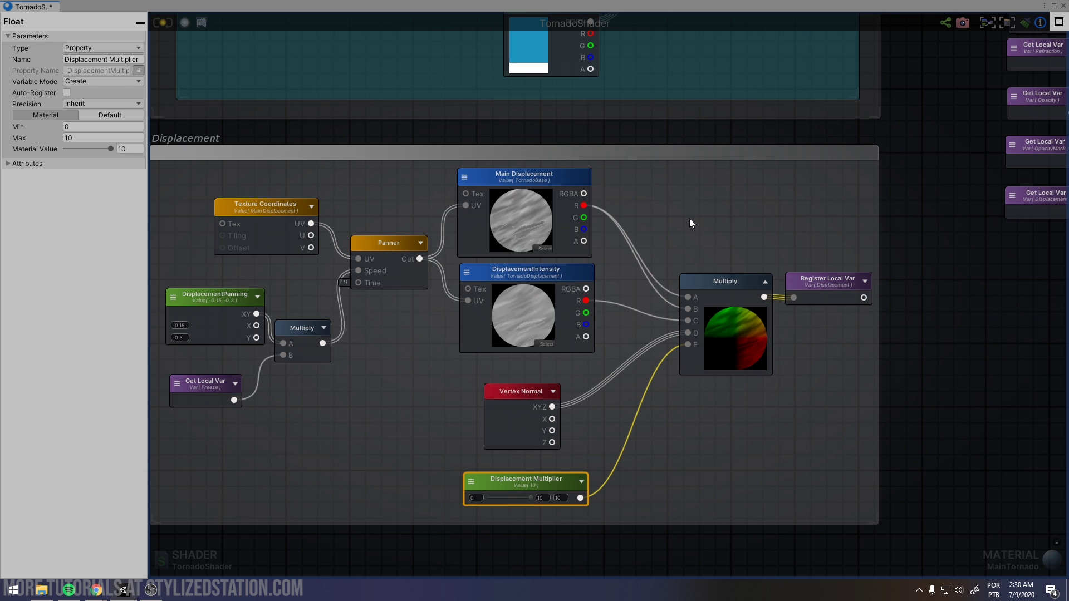
left_click_drag(690, 219, 780, 378)
left_click(837, 280)
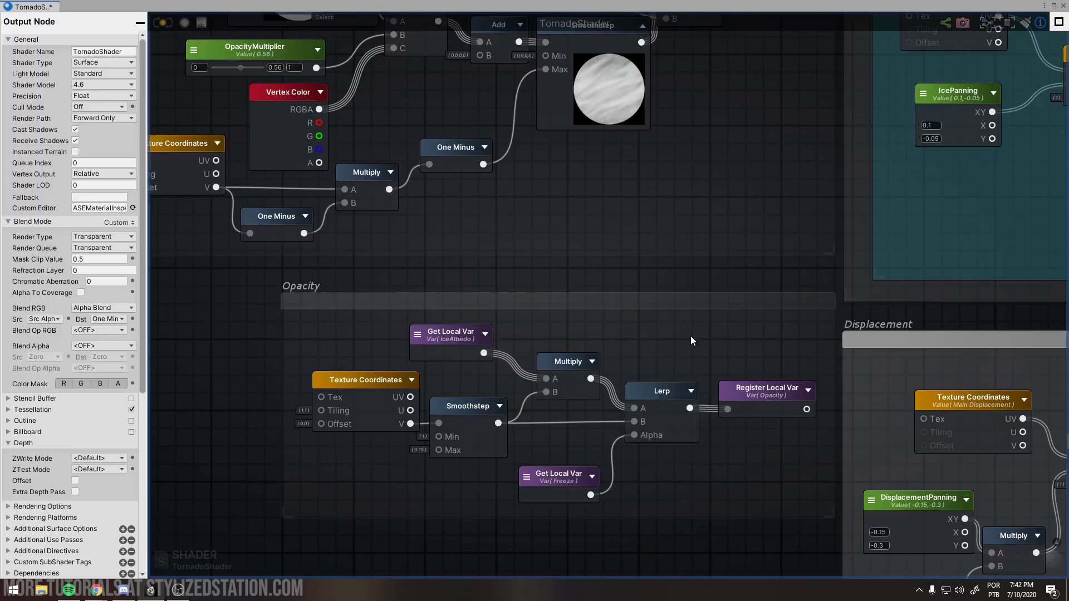
Step: Preview the Opacity frame's Smoothstep node and examine the Multiply node that combines it with the IceAlbedo variable
middle_click_drag(679, 333, 630, 322)
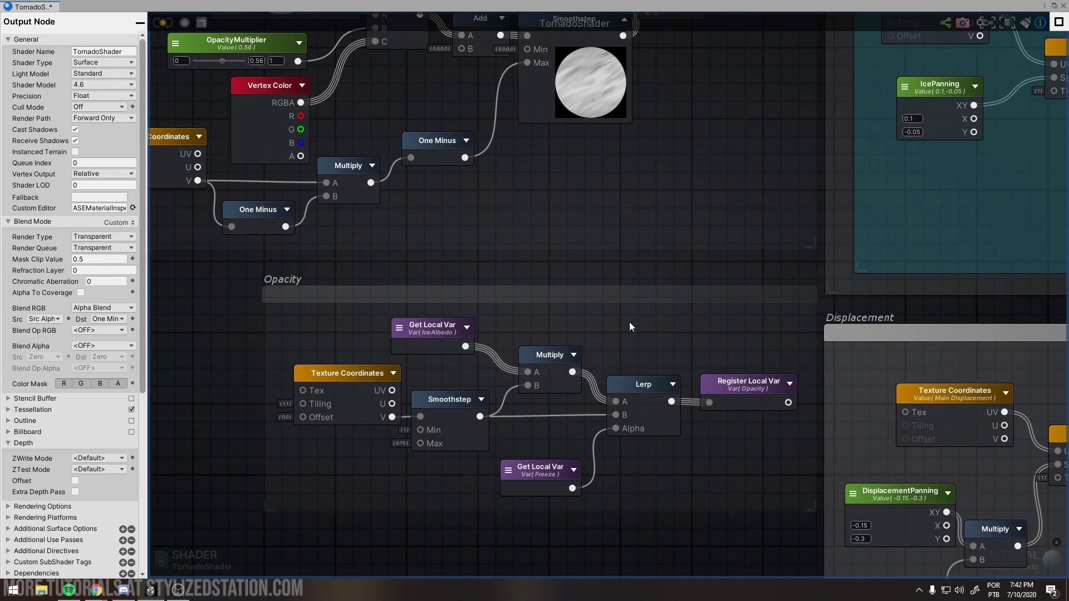
middle_click_drag(388, 339, 326, 322)
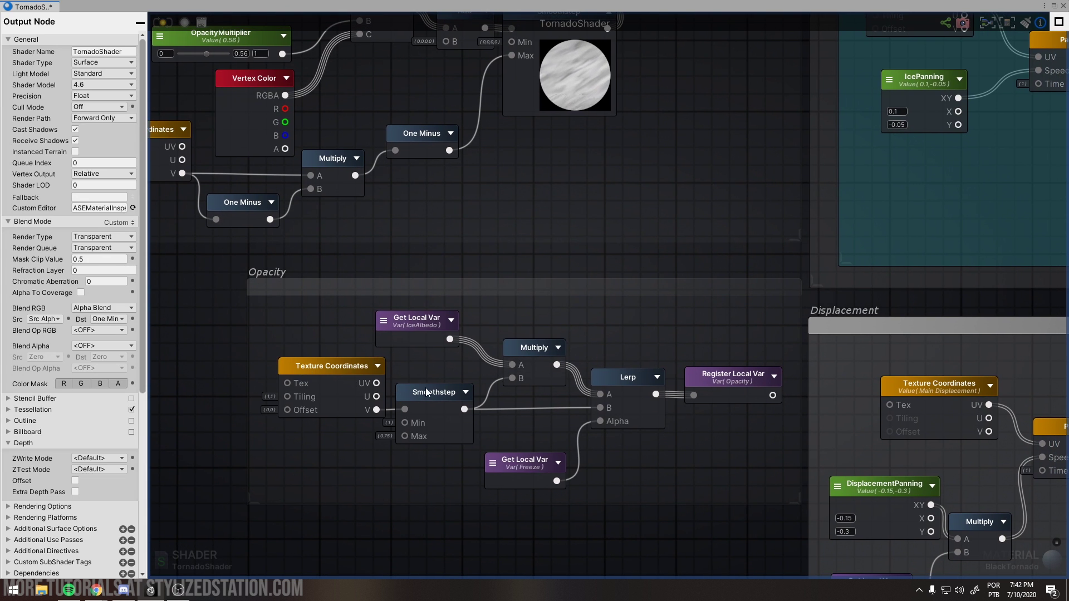
left_click(465, 392)
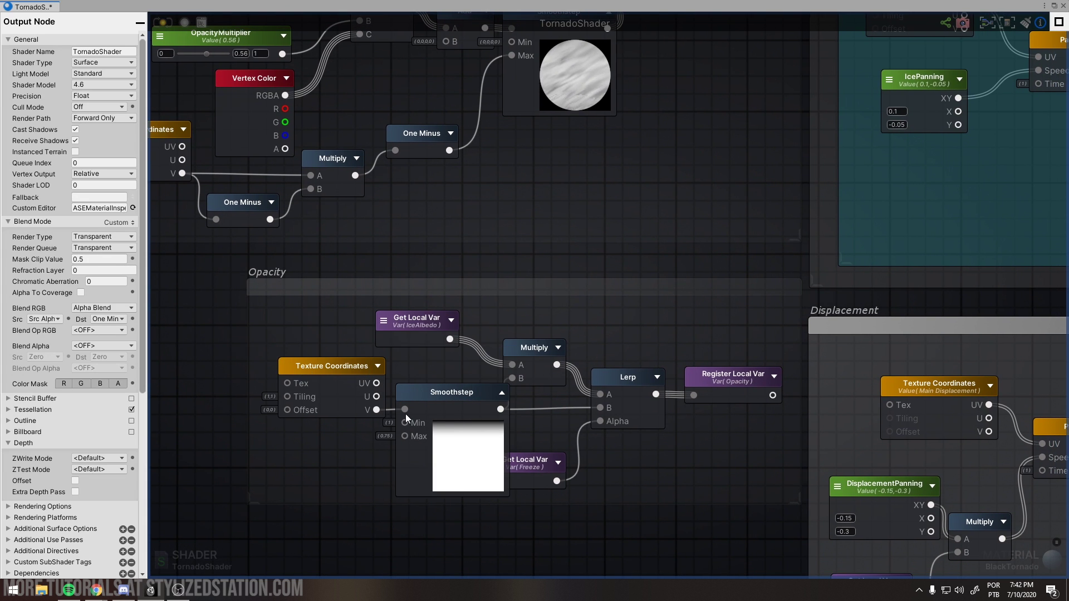
left_click(502, 393)
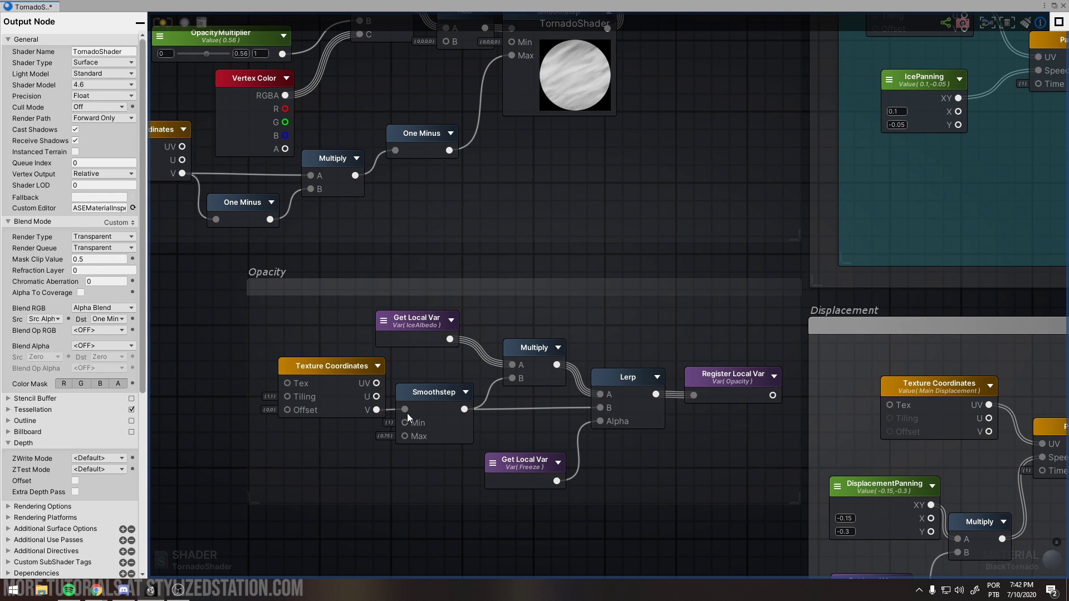
left_click(522, 354)
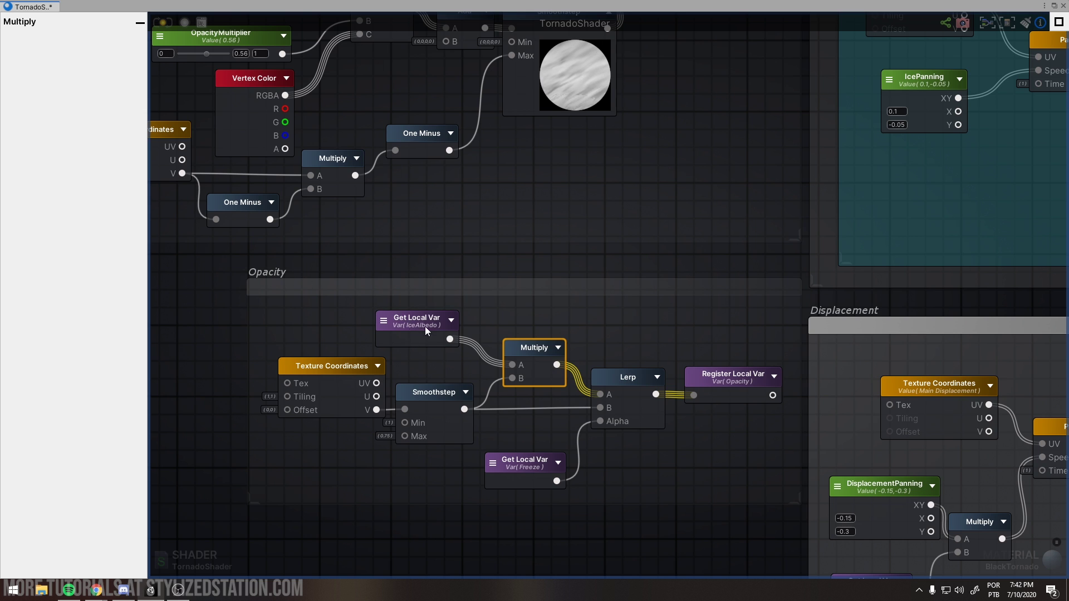
left_click(434, 393)
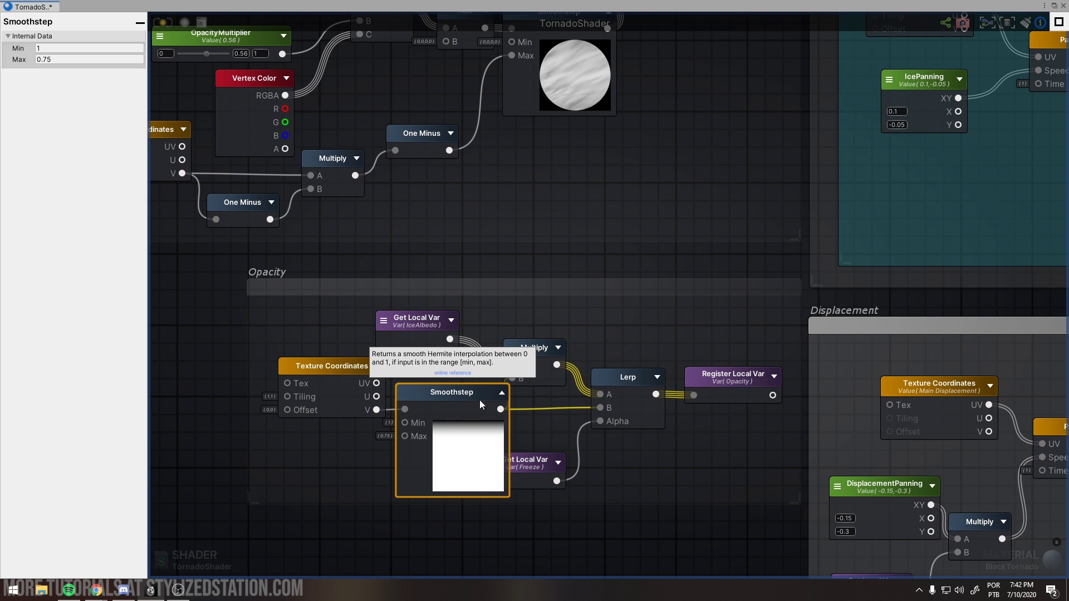
Step: Examine the Freeze local variable that drives the Lerp's alpha before the registered Opacity variable in the Opacity frame
left_click(543, 465)
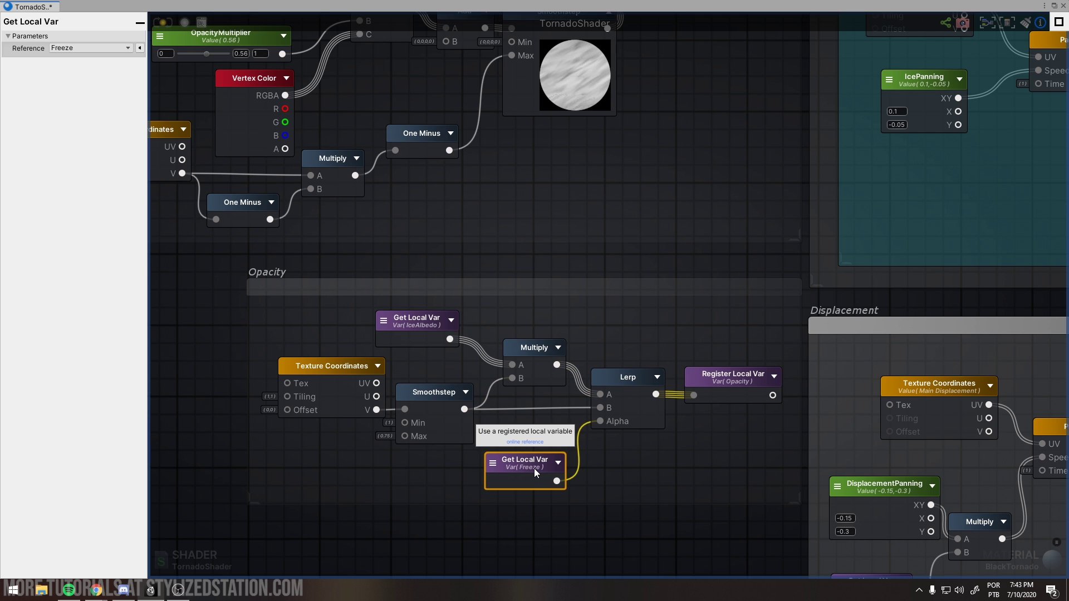
left_click(692, 402)
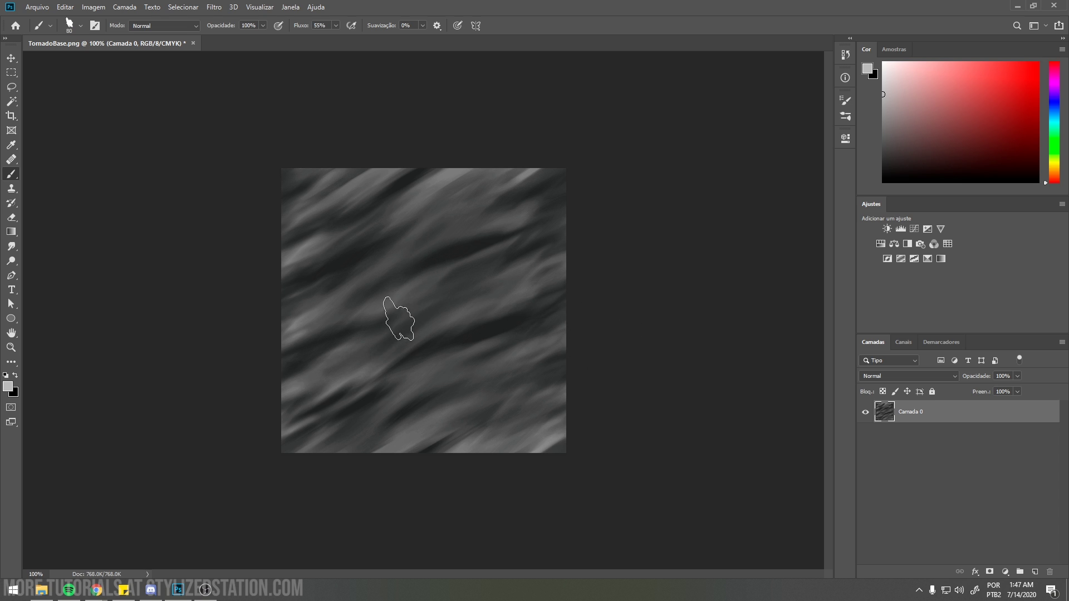
Step: In Photoshop, paint light grey diagonal brush strokes across TornadoBase.png and apply a Motion Blur with a 49° angle and 60-pixel distance
mouse_move(389, 346)
left_mouse_down()
mouse_move(348, 364)
mouse_move(502, 229)
mouse_move(421, 298)
mouse_move(466, 306)
mouse_move(464, 350)
mouse_move(431, 331)
left_mouse_up()
mouse_move(306, 337)
left_mouse_down()
mouse_move(434, 219)
mouse_move(460, 215)
mouse_move(503, 282)
mouse_move(515, 376)
mouse_move(353, 436)
mouse_move(327, 310)
mouse_move(284, 279)
mouse_move(367, 220)
mouse_move(370, 186)
mouse_move(345, 267)
mouse_move(574, 300)
mouse_move(508, 406)
mouse_move(365, 454)
mouse_move(376, 370)
mouse_move(415, 279)
mouse_move(393, 273)
left_mouse_up()
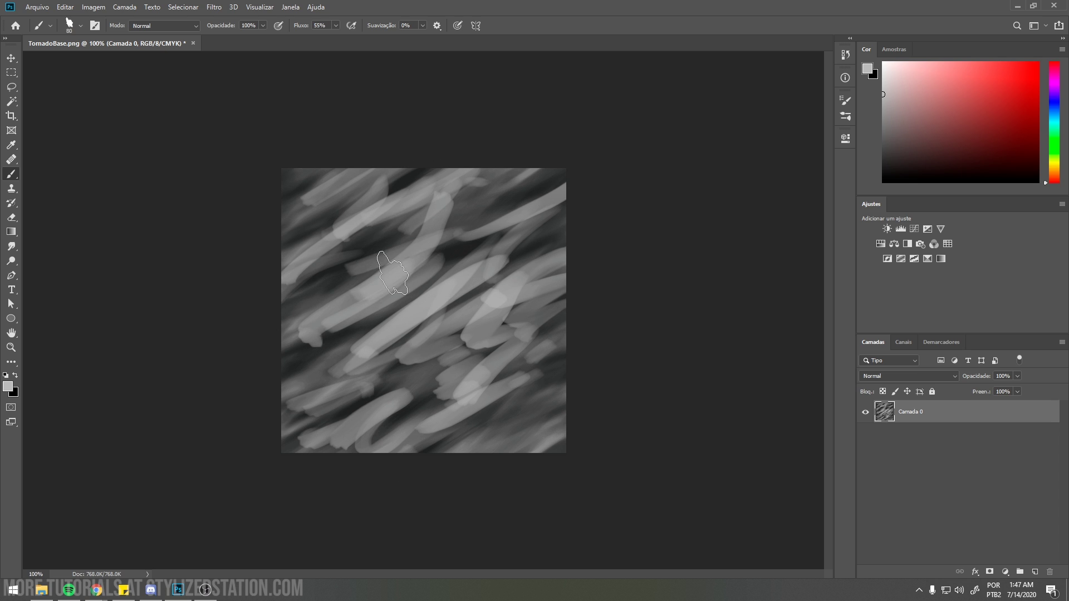
left_click(215, 11)
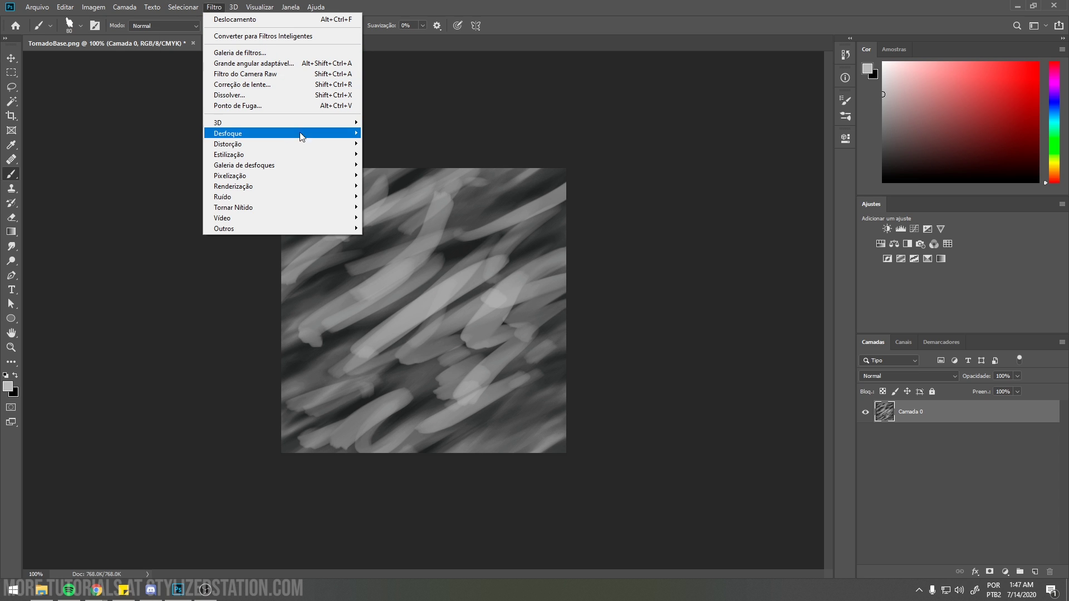
mouse_move(302, 135)
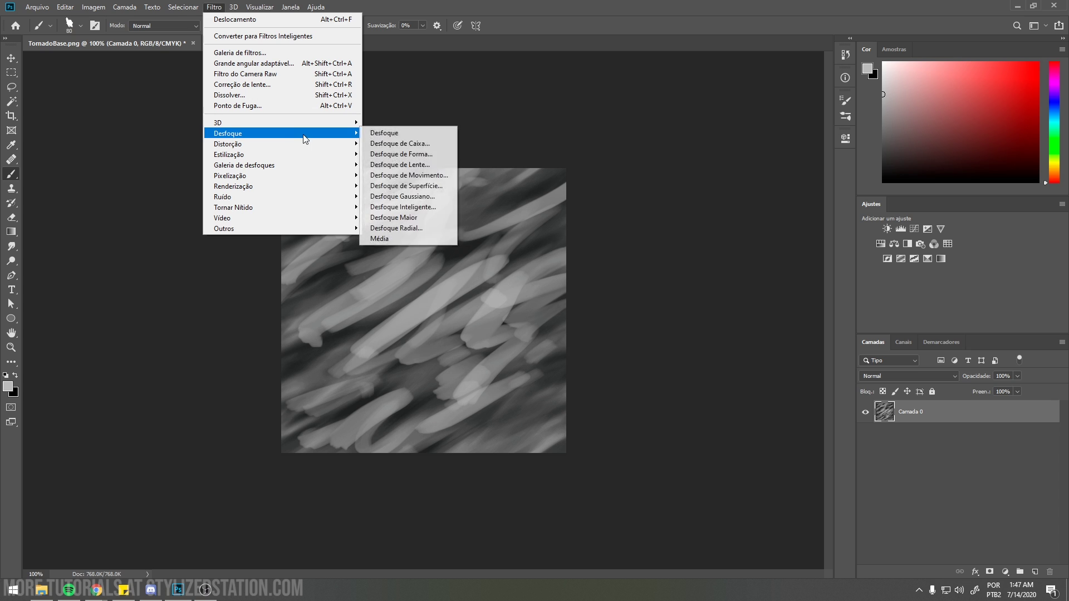
left_click(426, 176)
mouse_move(546, 279)
left_mouse_down()
mouse_move(536, 275)
mouse_move(553, 270)
left_mouse_up()
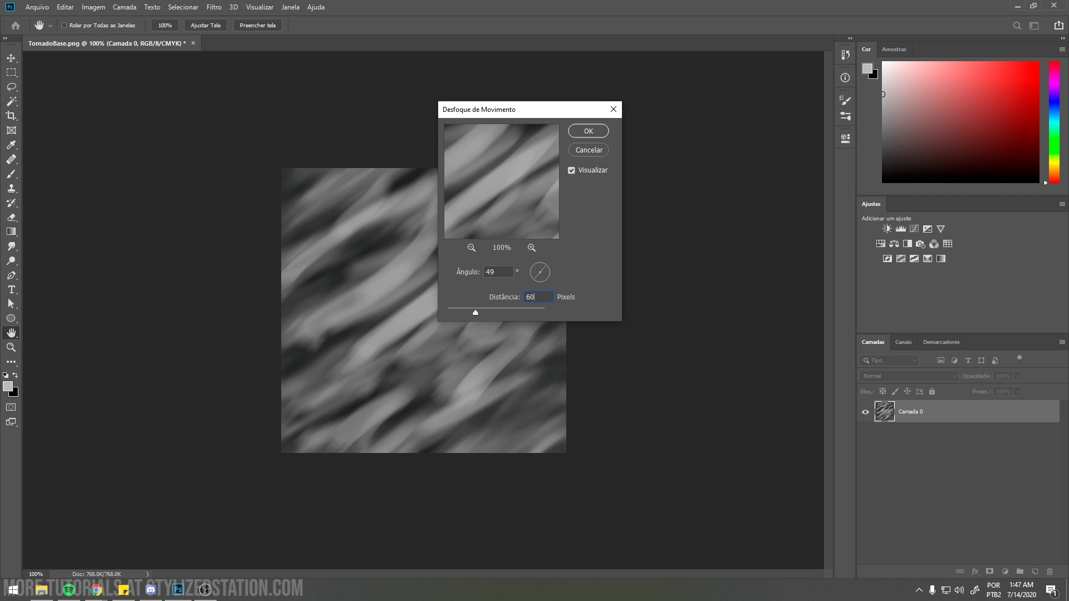
key("Return")
key("b")
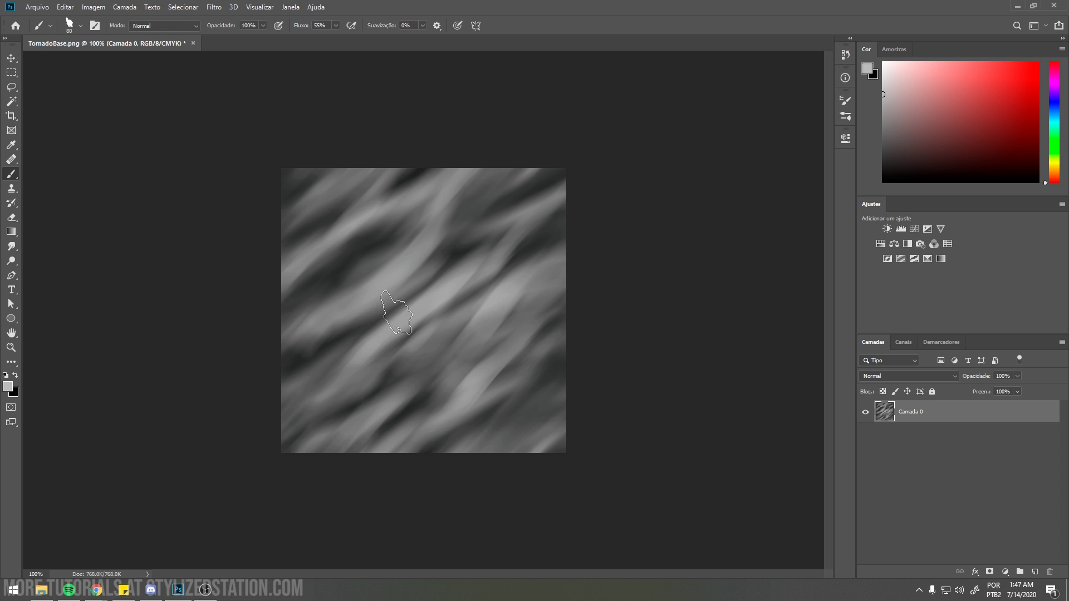
Step: Offset the texture by +256 pixels horizontally and 0 vertically, wrapping undefined areas around from the opposite side
left_click(217, 12)
mouse_move(324, 229)
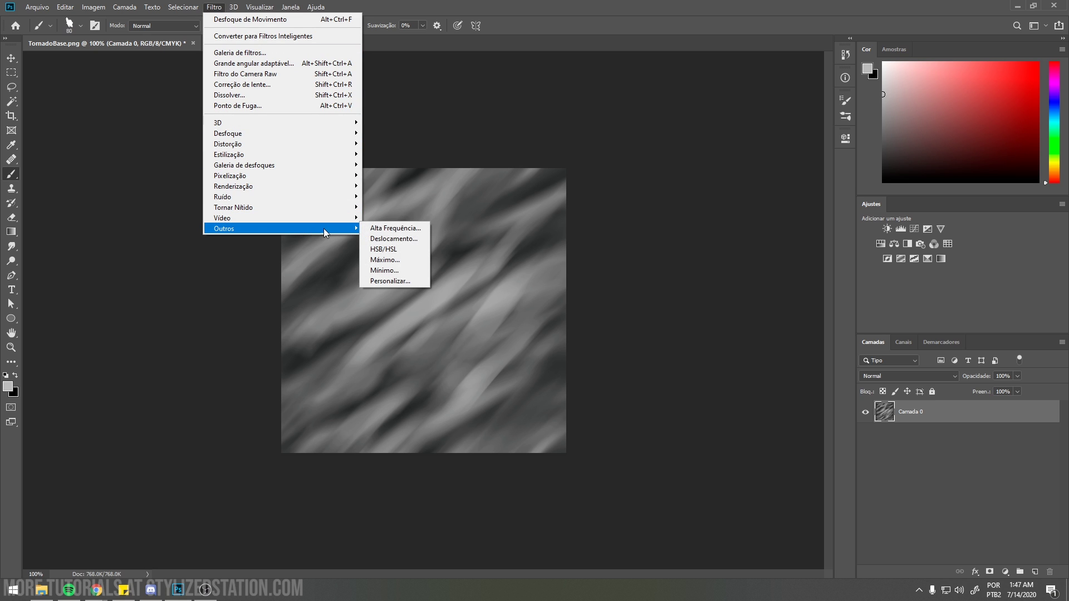
left_click(409, 239)
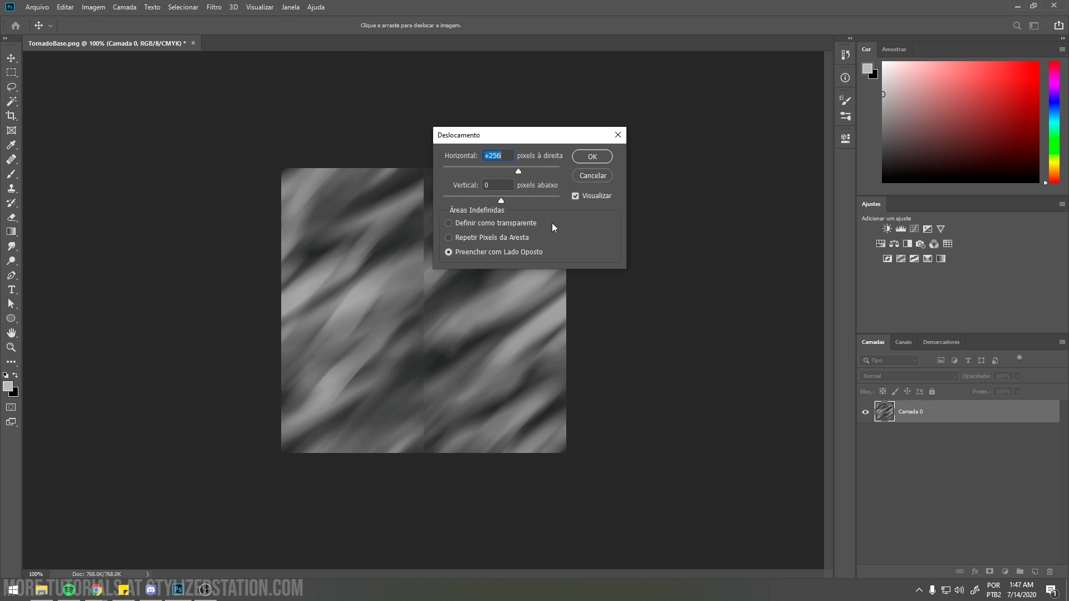
left_click_drag(540, 141, 621, 139)
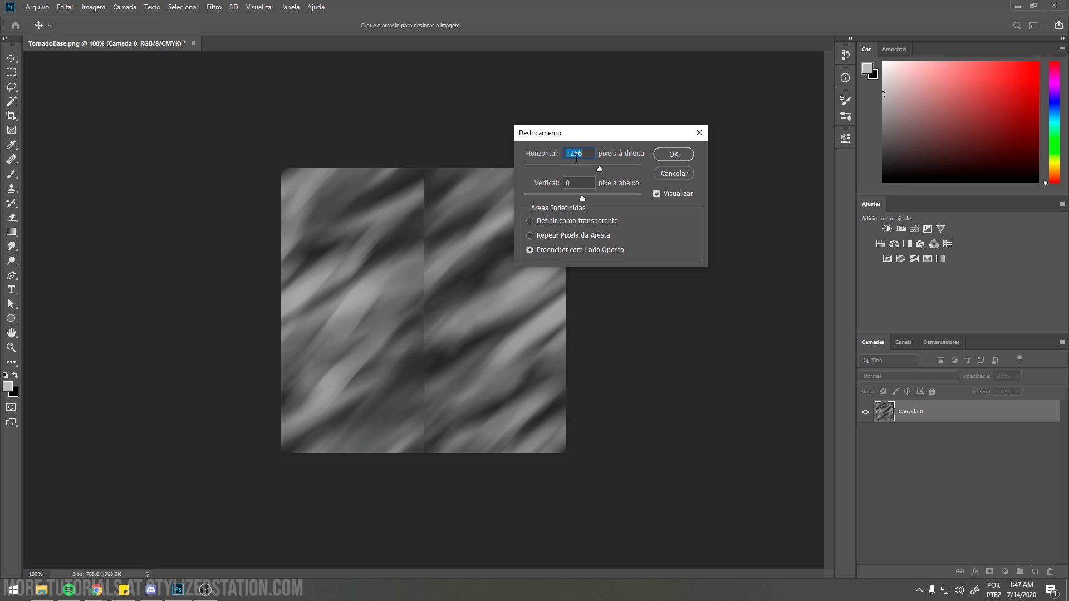
left_click(674, 155)
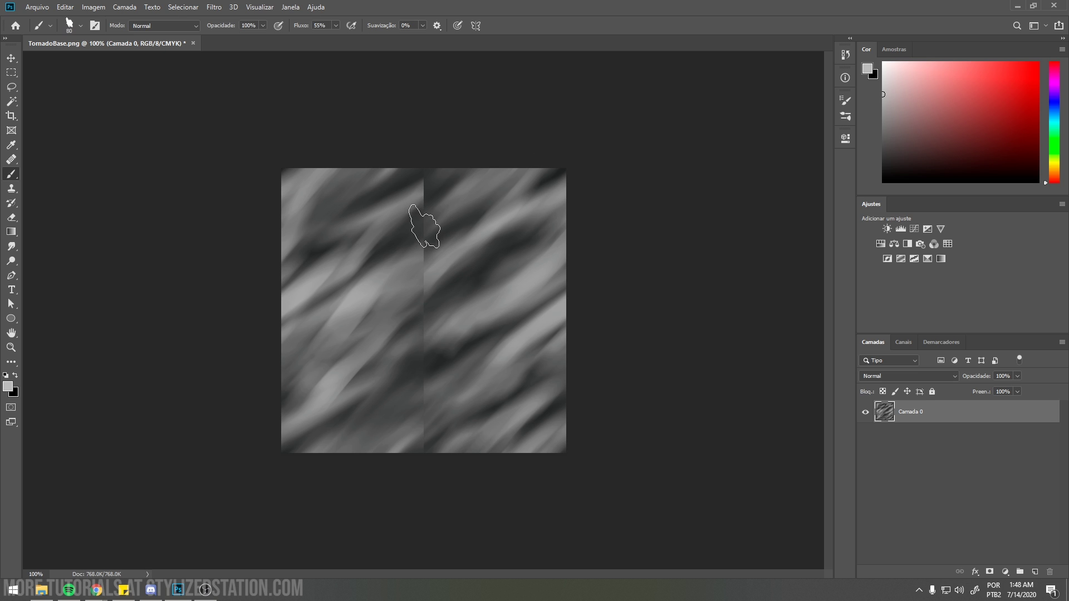
Step: Paint over the vertical centre seam with short brush strokes and offset the texture another +256 pixels horizontally
mouse_move(440, 225)
left_mouse_down()
mouse_move(405, 244)
mouse_move(430, 248)
mouse_move(429, 292)
mouse_move(440, 297)
mouse_move(429, 334)
left_mouse_up()
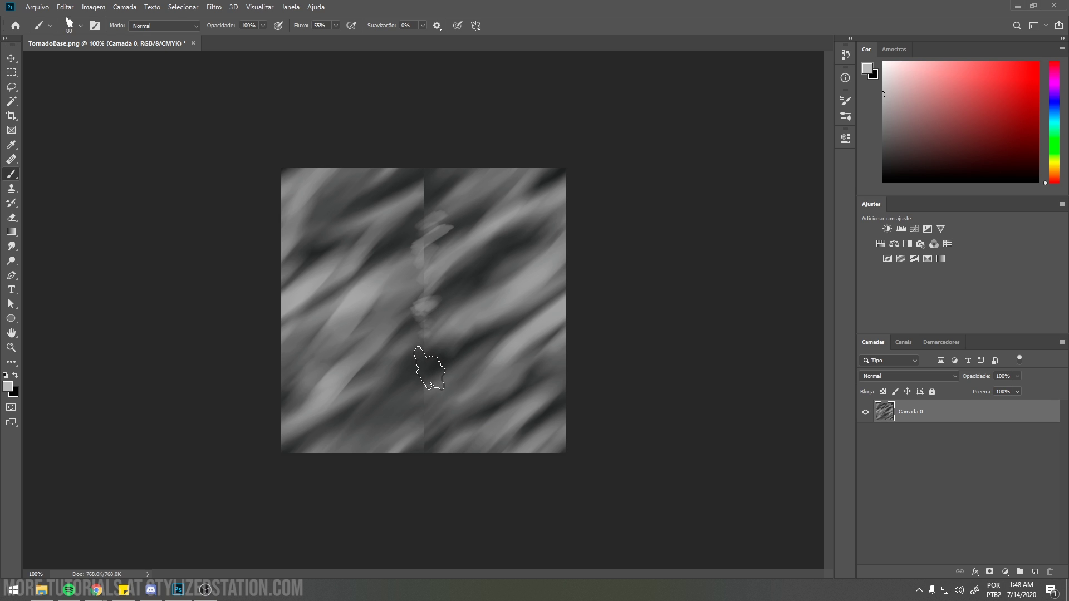
left_click_drag(425, 370, 417, 400)
left_click(212, 7)
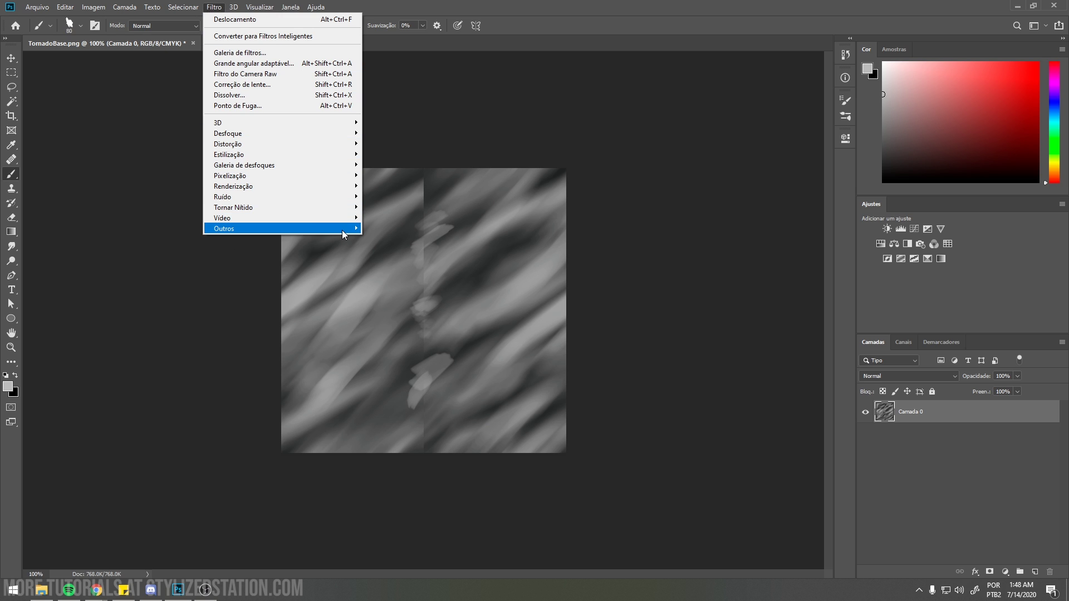
mouse_move(342, 229)
left_click(394, 239)
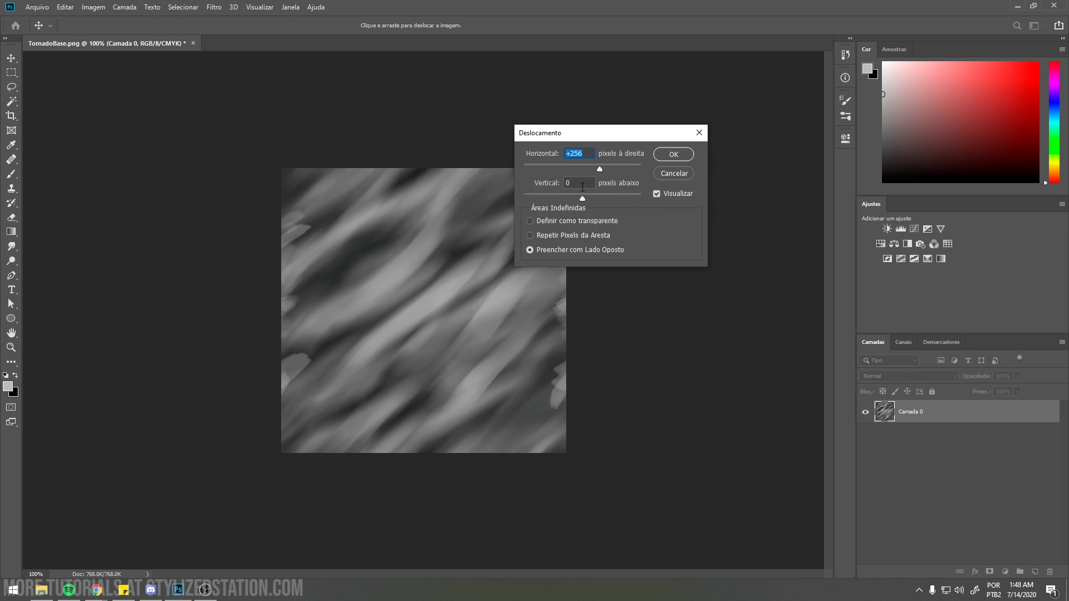
left_click(668, 154)
left_click_drag(355, 310, 501, 303)
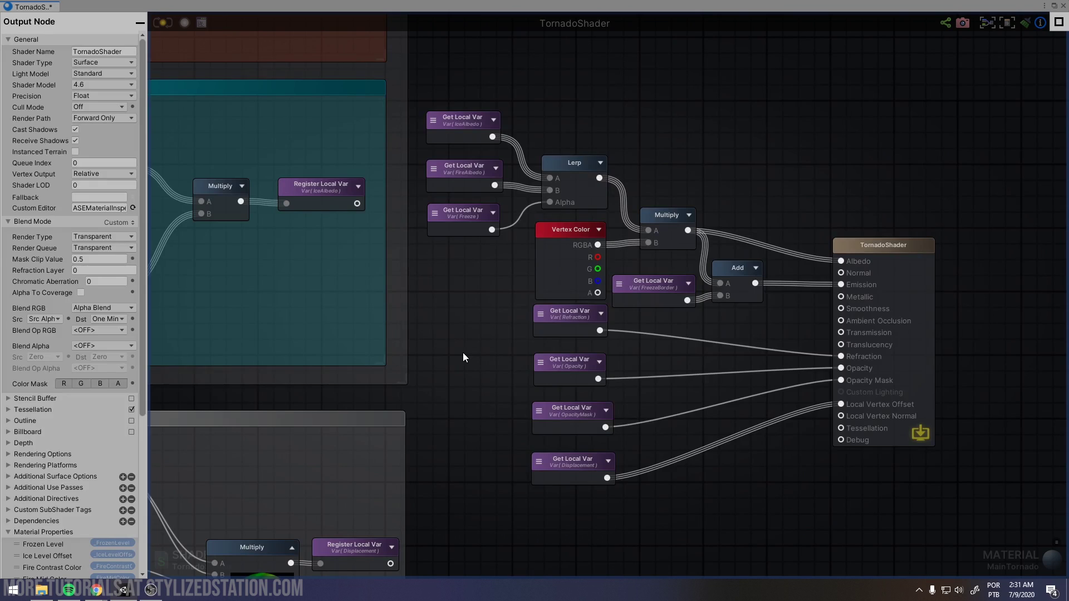
Step: In Unity's shader graph, examine how the Refraction, Opacity, OpacityMask and Displacement variables connect to the TornadoShader output node
left_click(548, 327)
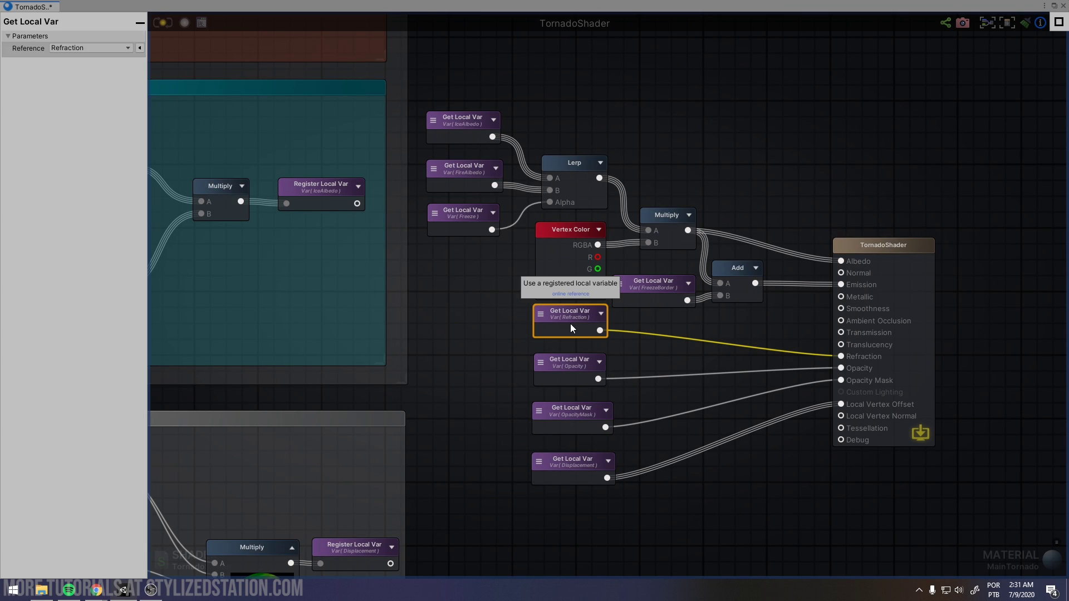
left_click(637, 375)
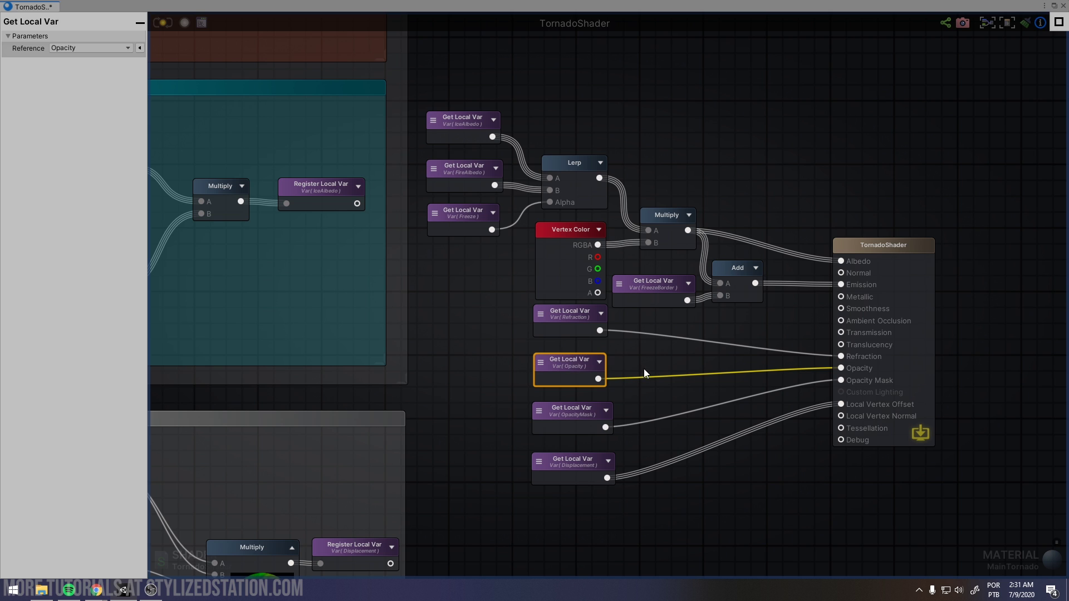
left_click(574, 408)
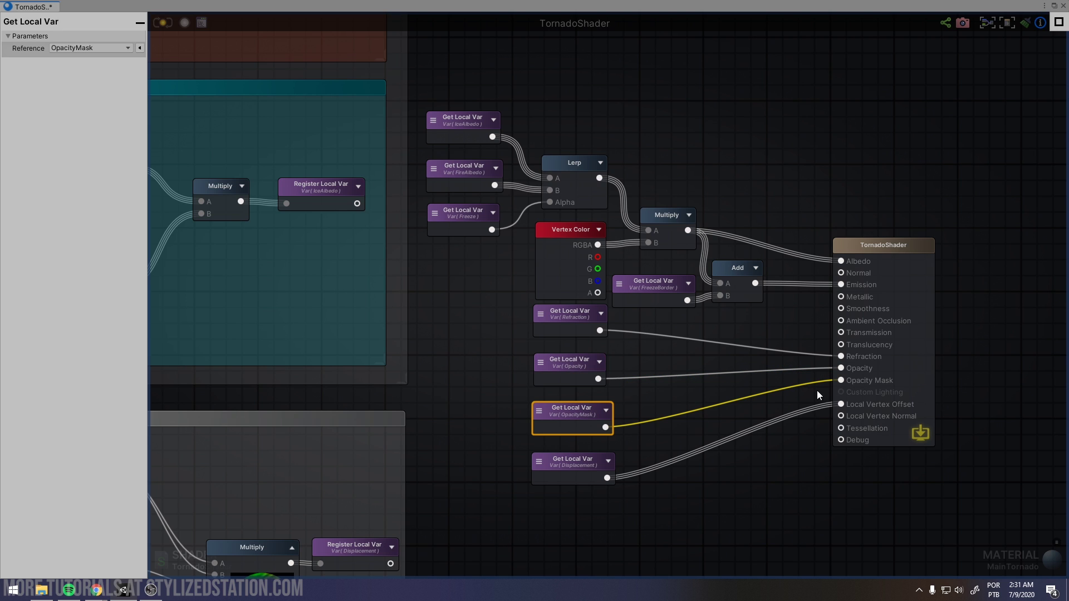
left_click(568, 463)
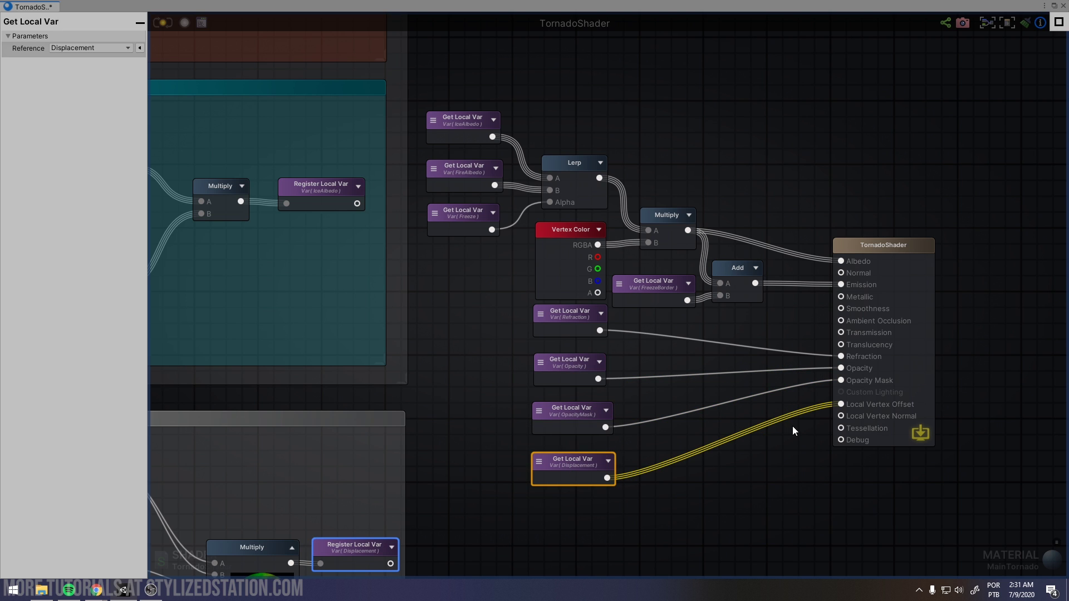
left_click(793, 465)
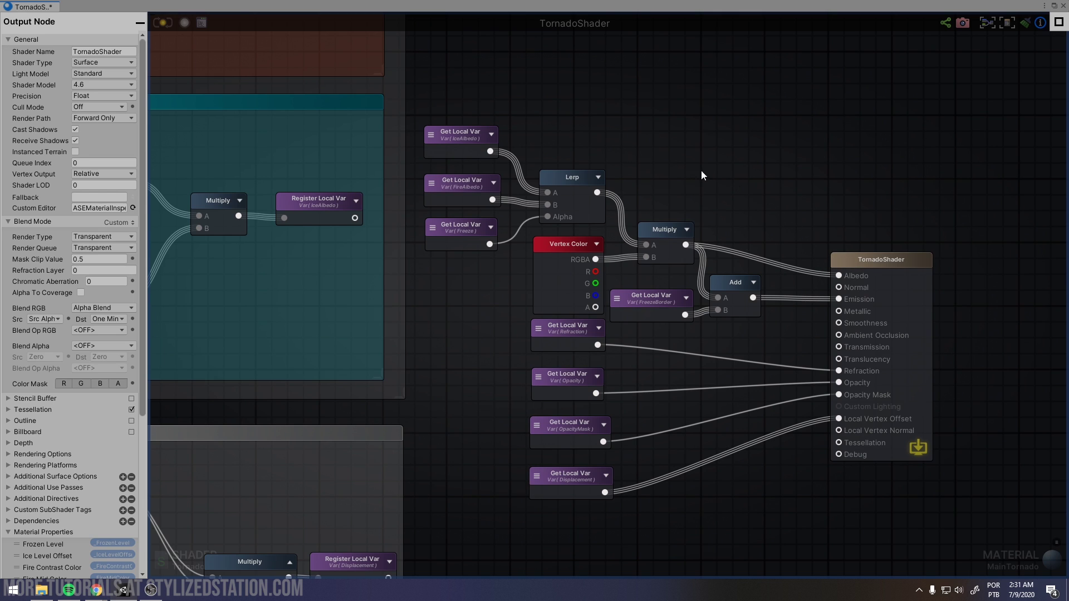
Step: Examine the Lerp node that blends the IceAlbedo and FireAlbedo variables using Freeze as its alpha
middle_click_drag(474, 121, 539, 144)
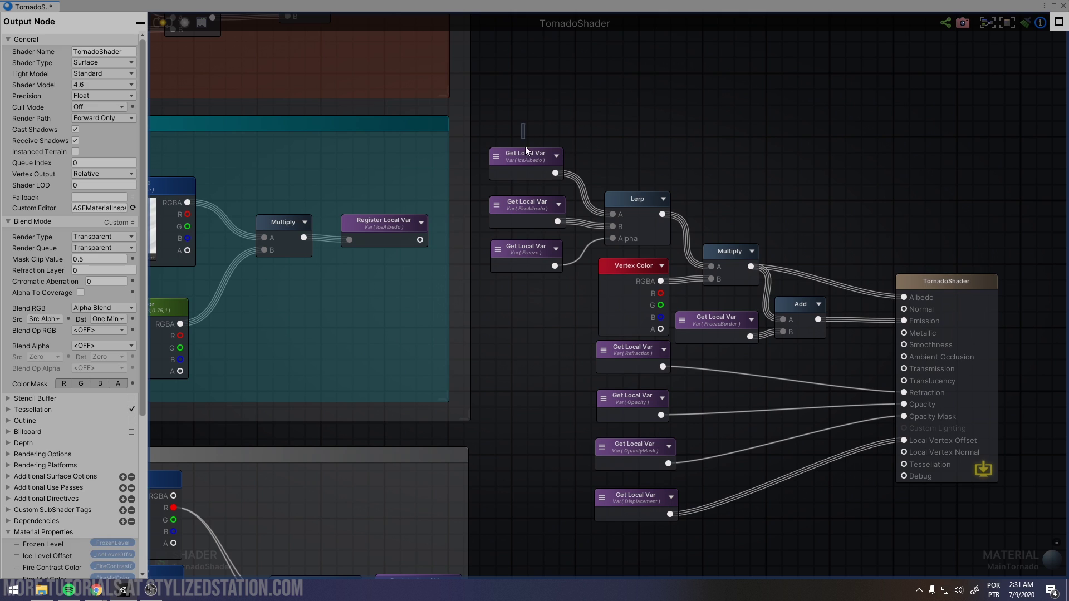
left_click(530, 176)
left_click(587, 124)
left_click(525, 223)
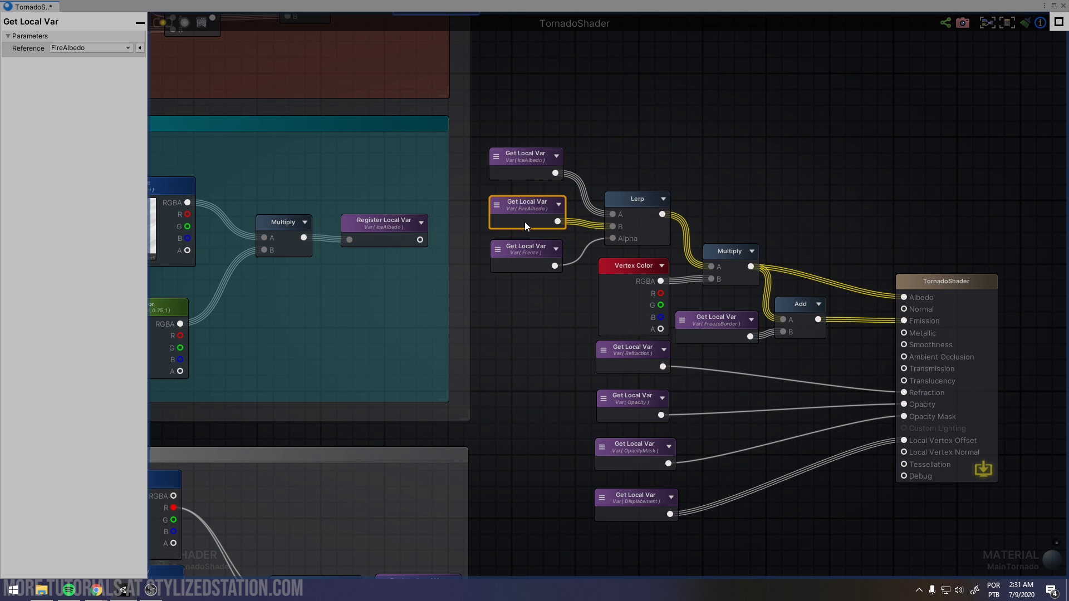
left_click(626, 199)
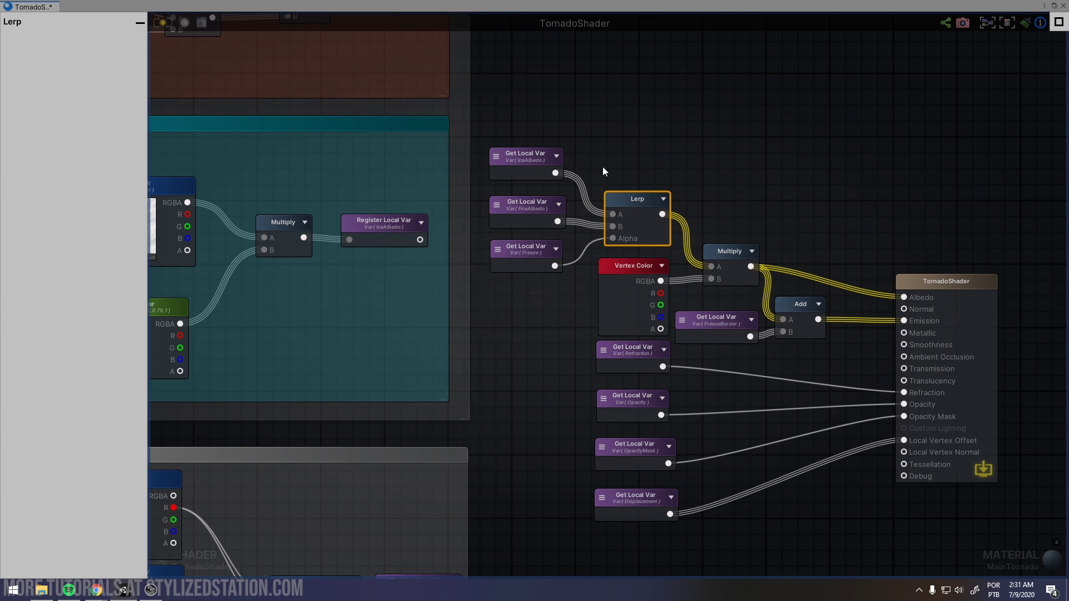
left_click(505, 249)
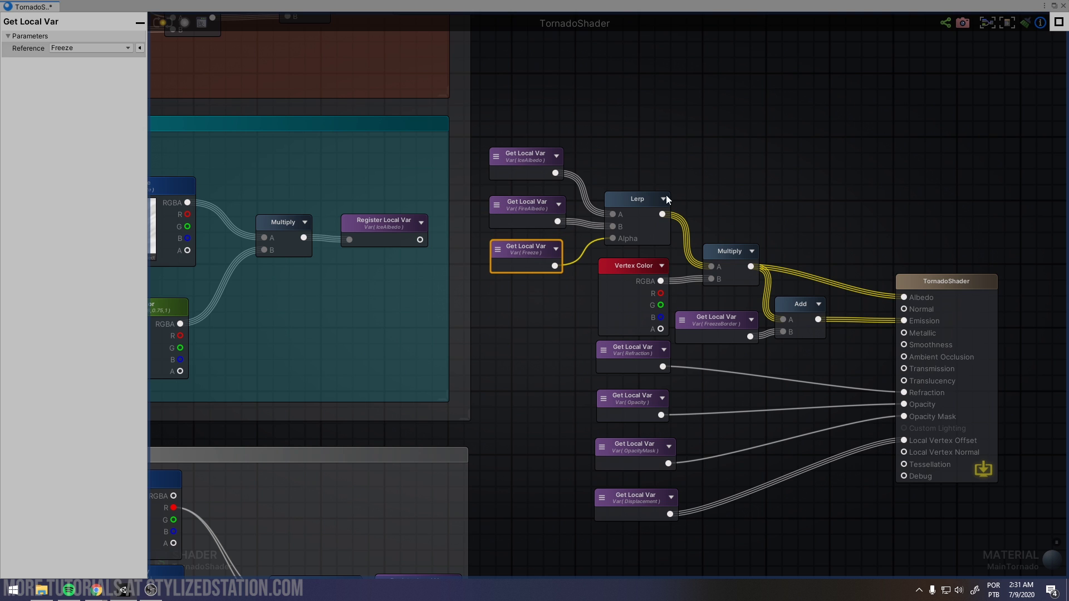
Step: Examine the Multiply node that combines the blended albedo with Vertex Color ahead of the output node
middle_click_drag(666, 195, 626, 181)
left_click(694, 249)
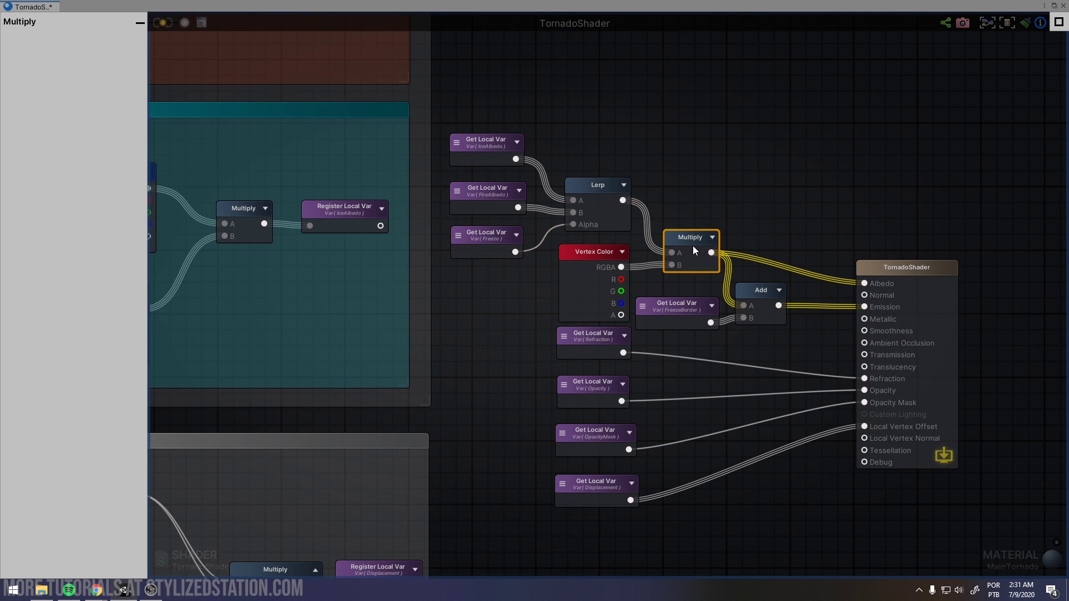
left_click(590, 253)
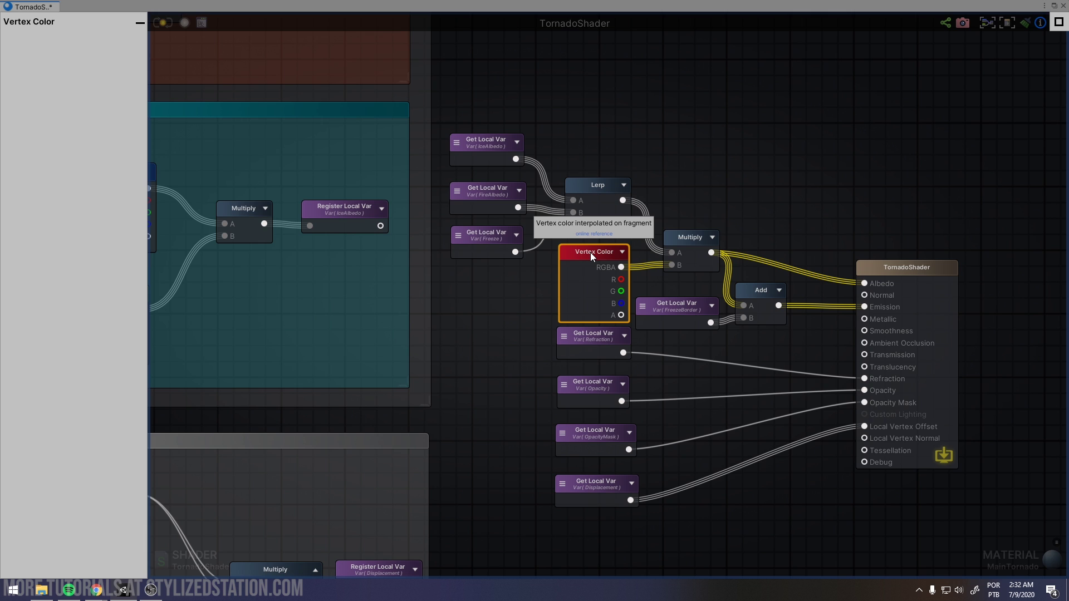
left_click(495, 350)
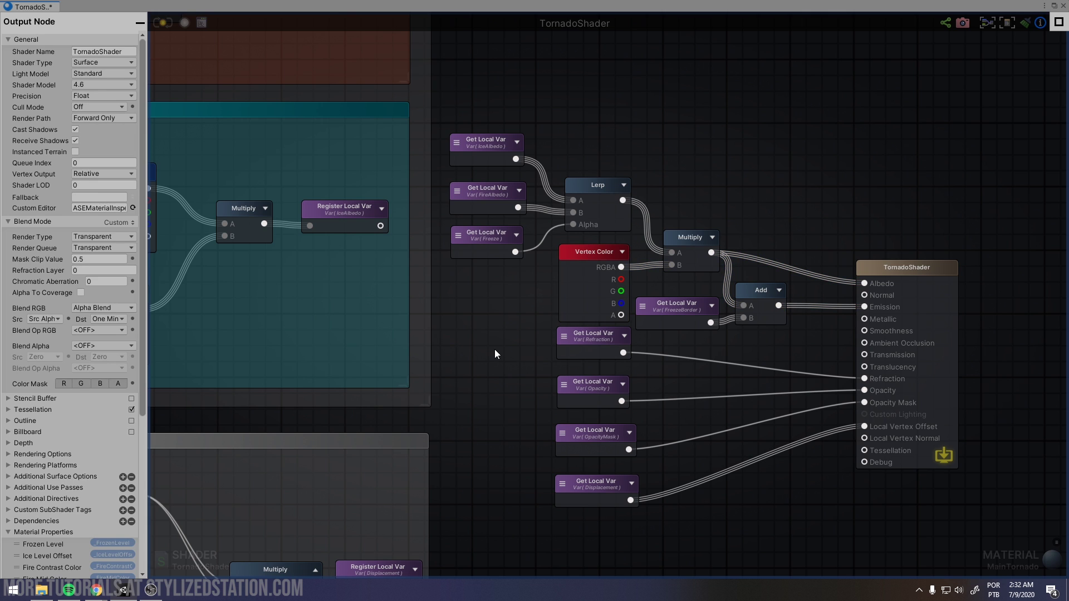
Step: Examine the Add node that combines the multiplied albedo with the FreezeBorder variable for the Emission input
right_click_drag(514, 343, 437, 341)
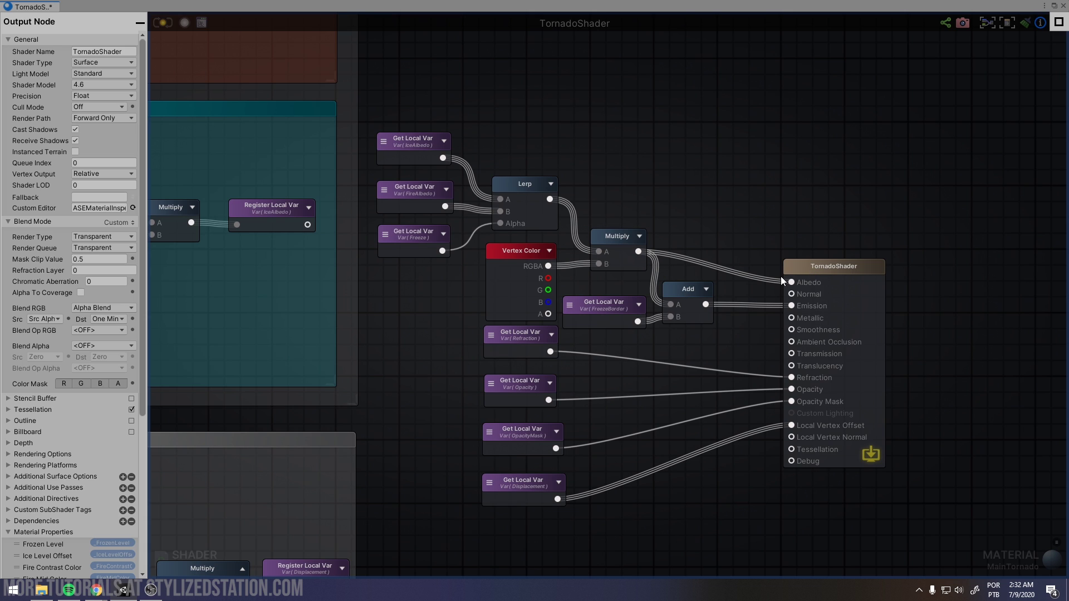
left_click(683, 286)
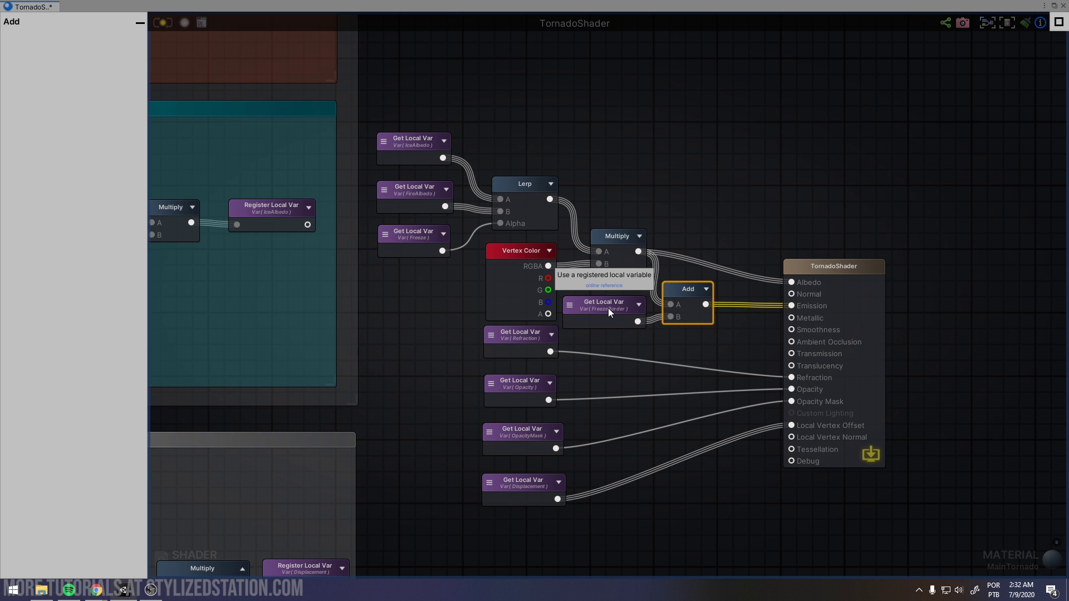
left_click(608, 312)
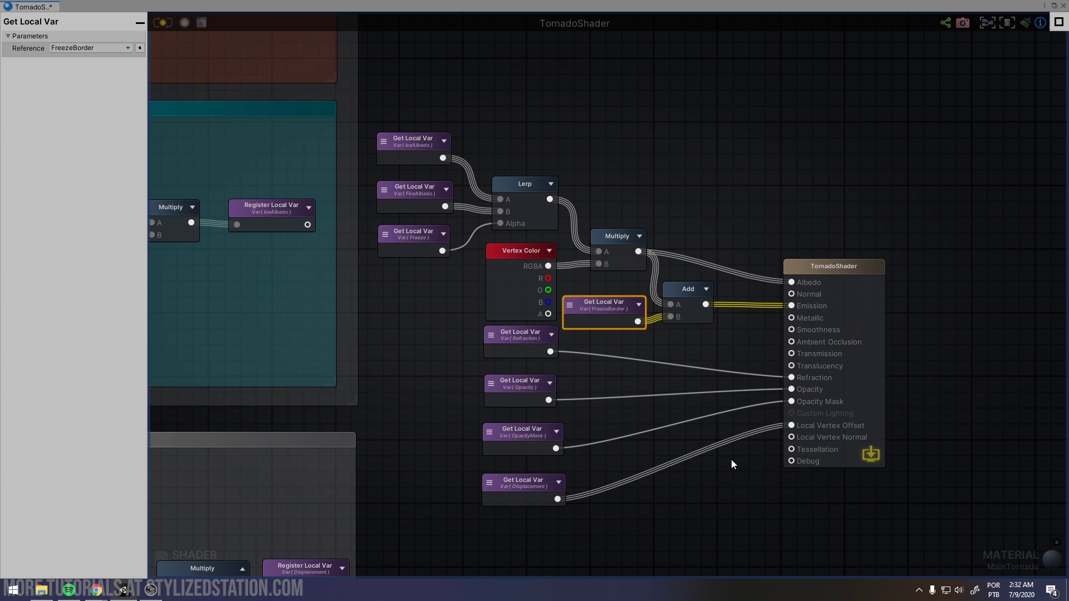
left_click(736, 493)
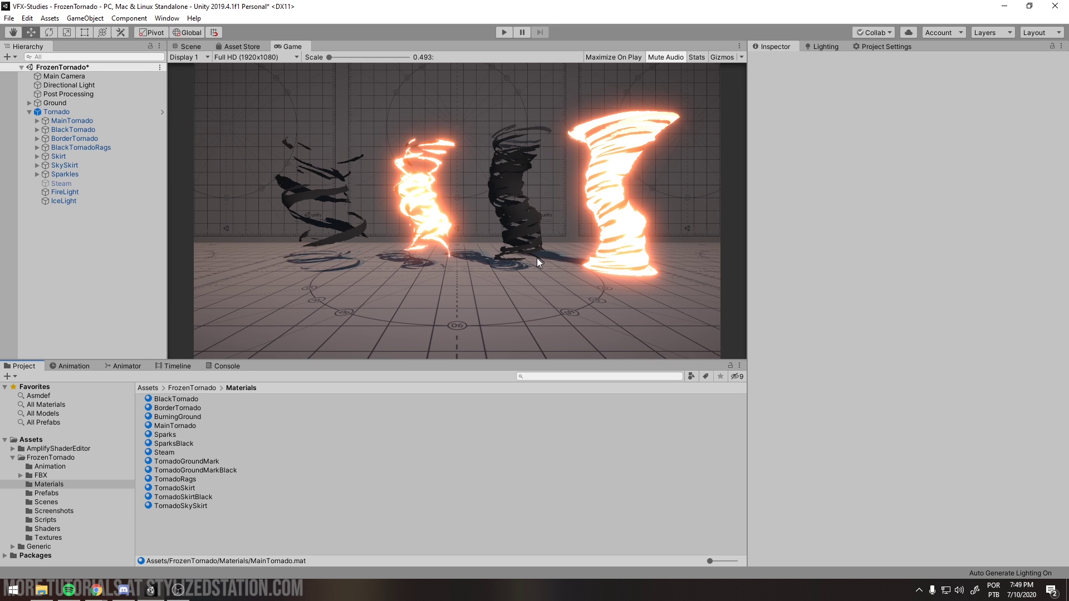
Step: Compare the texture, displacement and opacity settings of the MainTornado and BlackTornado materials in the FrozenTornado project
left_click(166, 425)
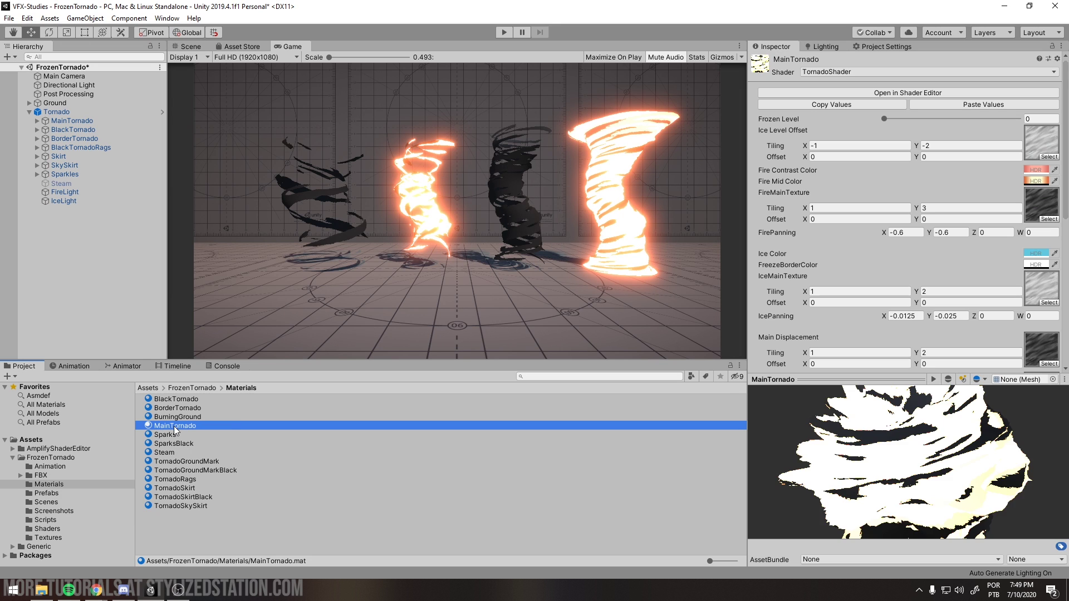
scroll(998, 238, "down", 6)
scroll(984, 229, "down", 5)
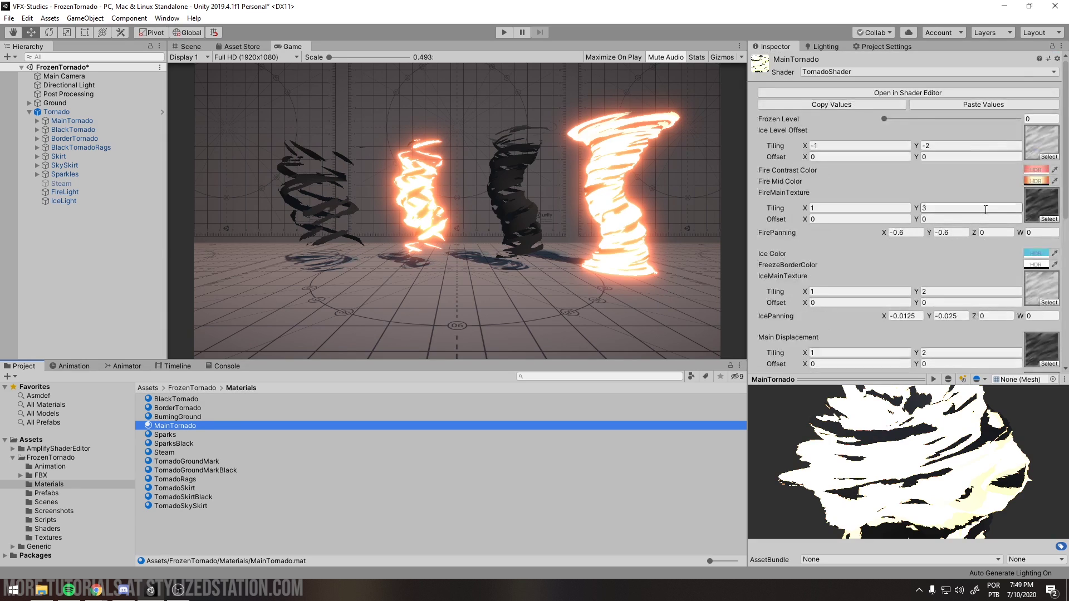
scroll(940, 217, "up", 3)
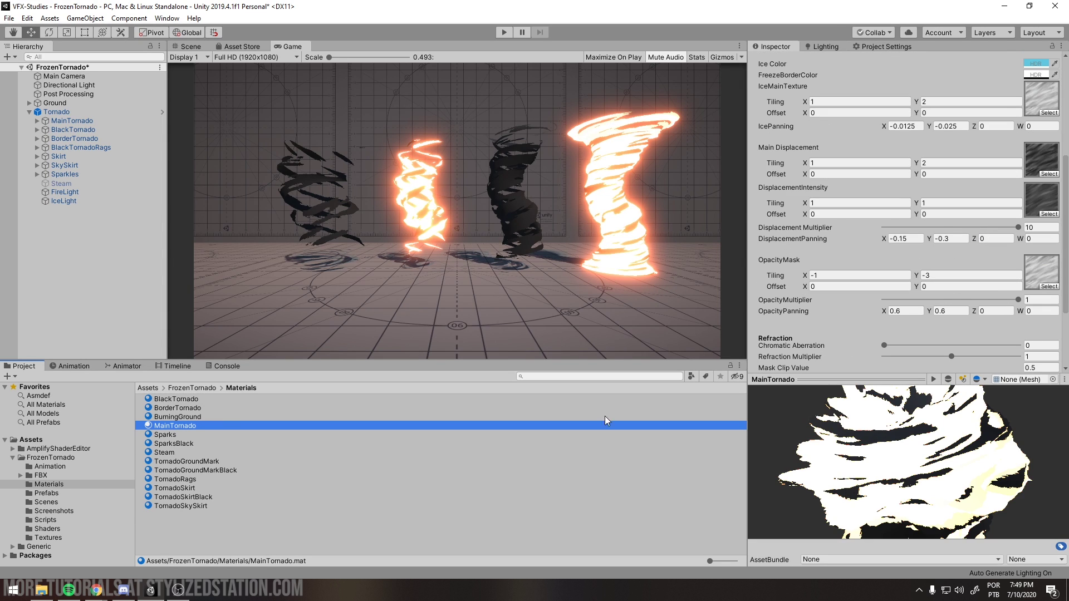
left_click(177, 400)
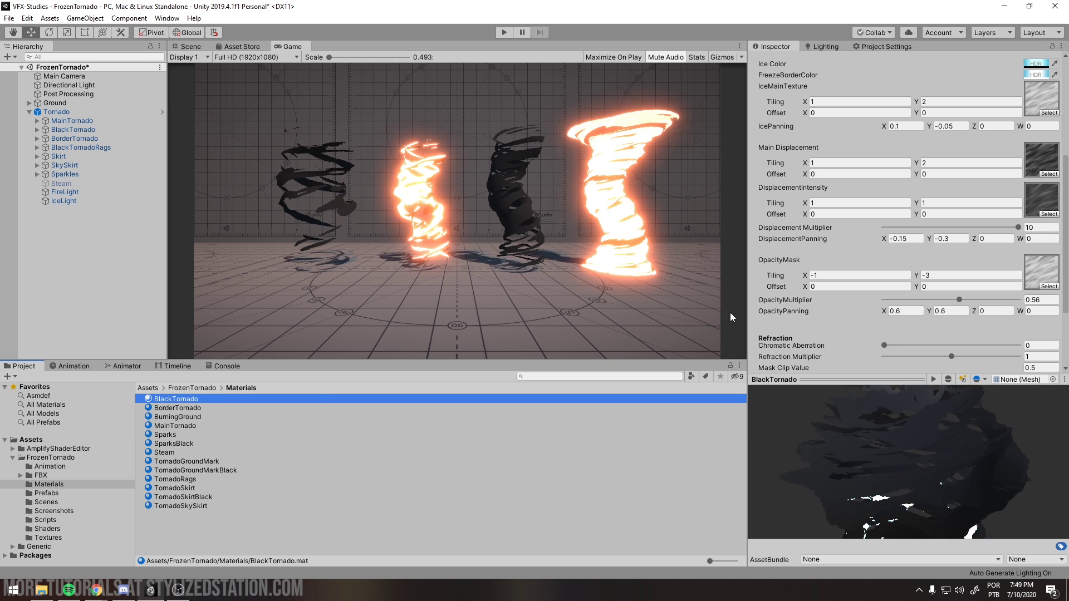
Step: Review the BlackTornado material settings, sweep Frozen Level on the BlackTornado and MainTornado materials, and return both to 0
scroll(967, 309, "down", 3)
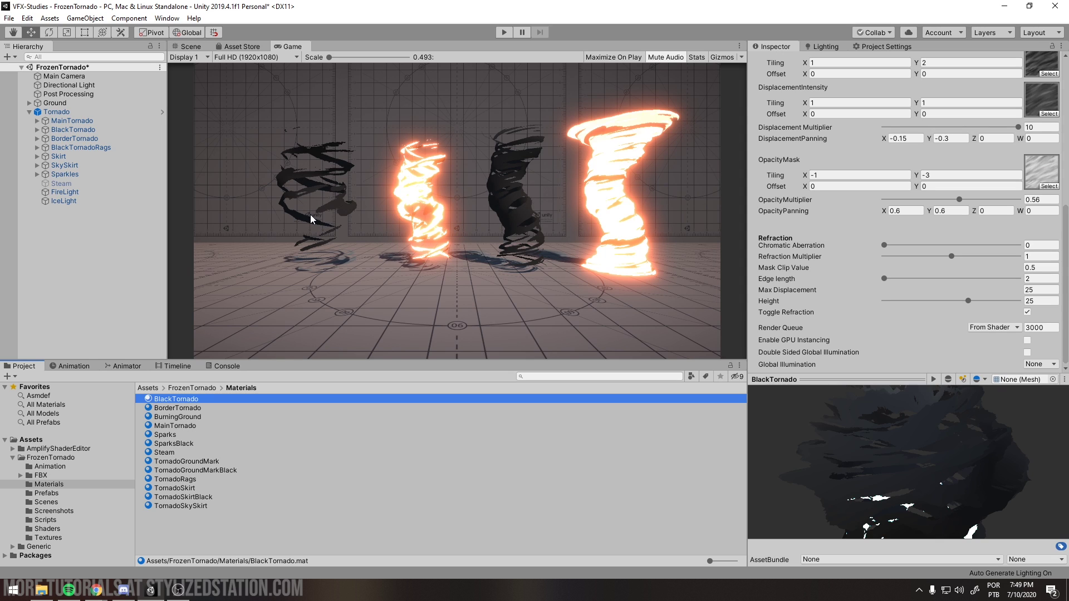
scroll(807, 167, "up", 10)
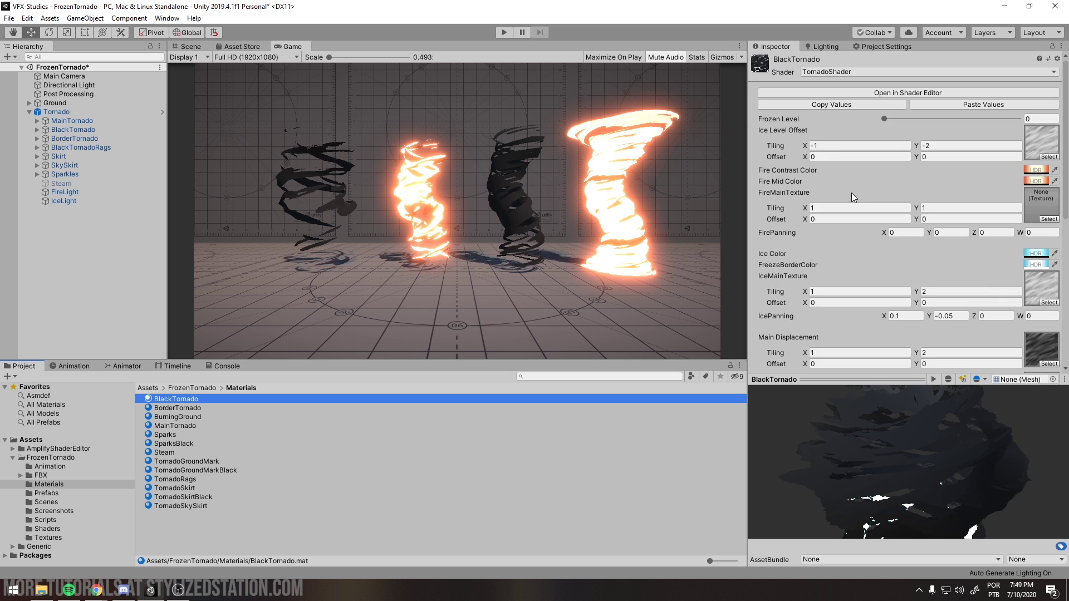
mouse_move(884, 118)
left_mouse_down()
mouse_move(943, 120)
mouse_move(875, 120)
left_mouse_up()
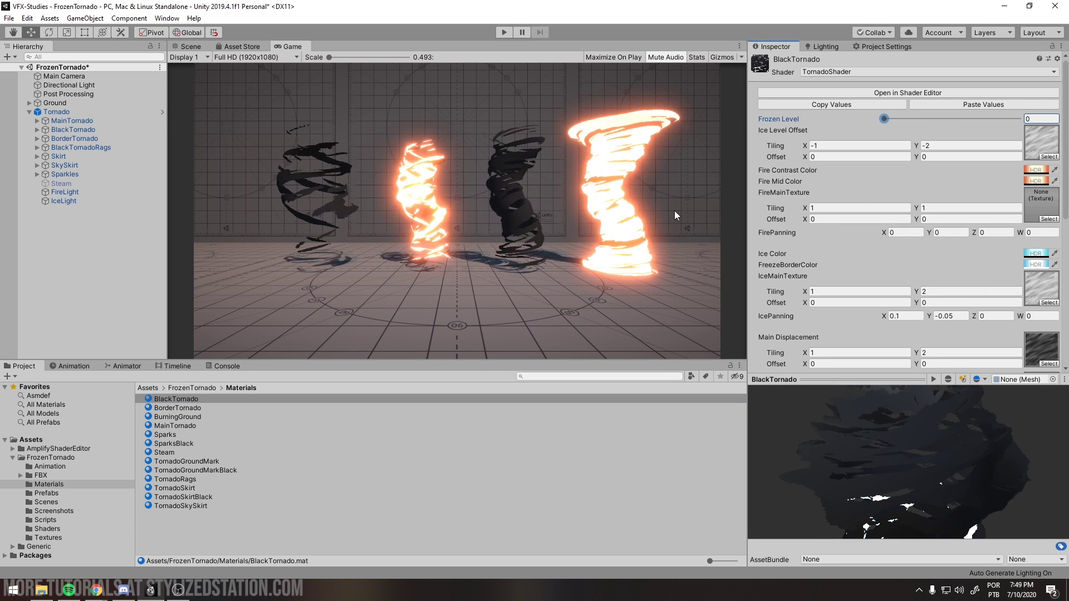
left_click(174, 427)
left_click_drag(902, 119, 851, 115)
Step: Revert all overrides on the Tornado prefab instance, then sweep the Frozen Level of its Tornado Vfx Controller and return it to 0
left_click(67, 112)
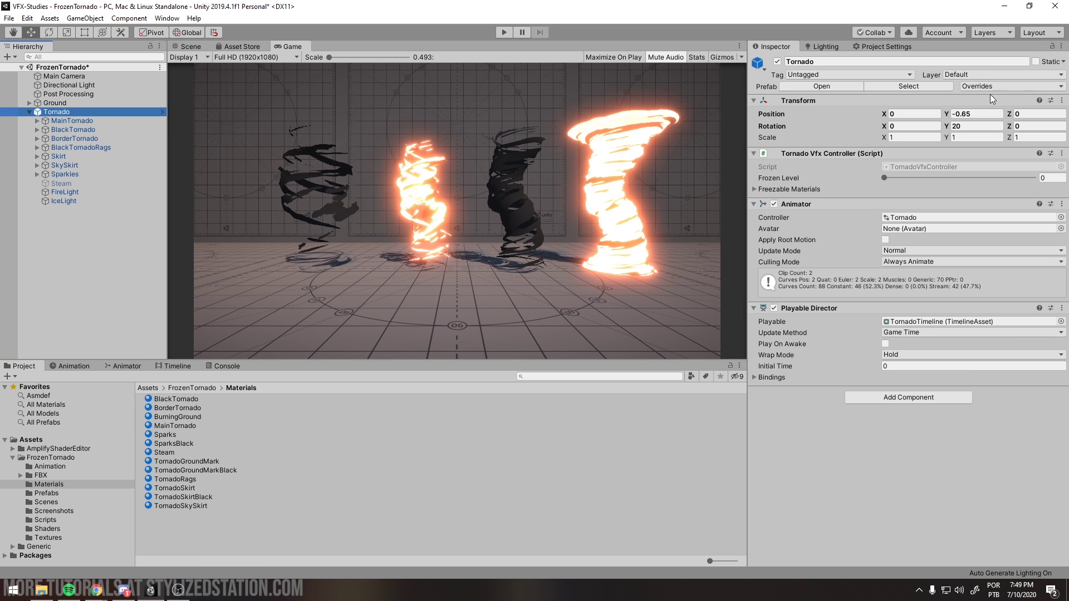
left_click(973, 87)
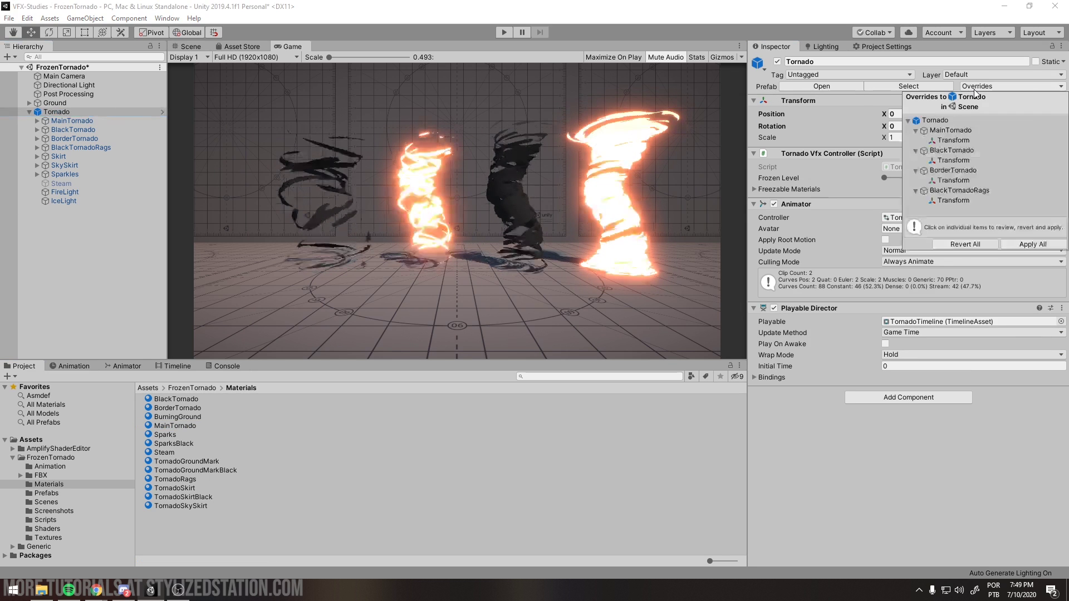
left_click(962, 245)
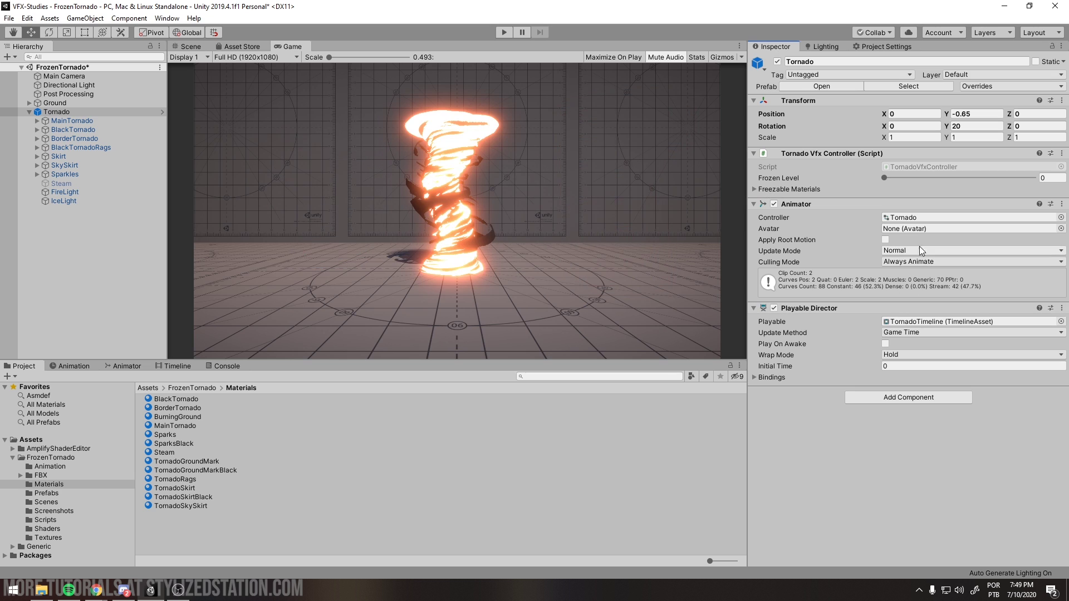
left_click_drag(884, 177, 854, 180)
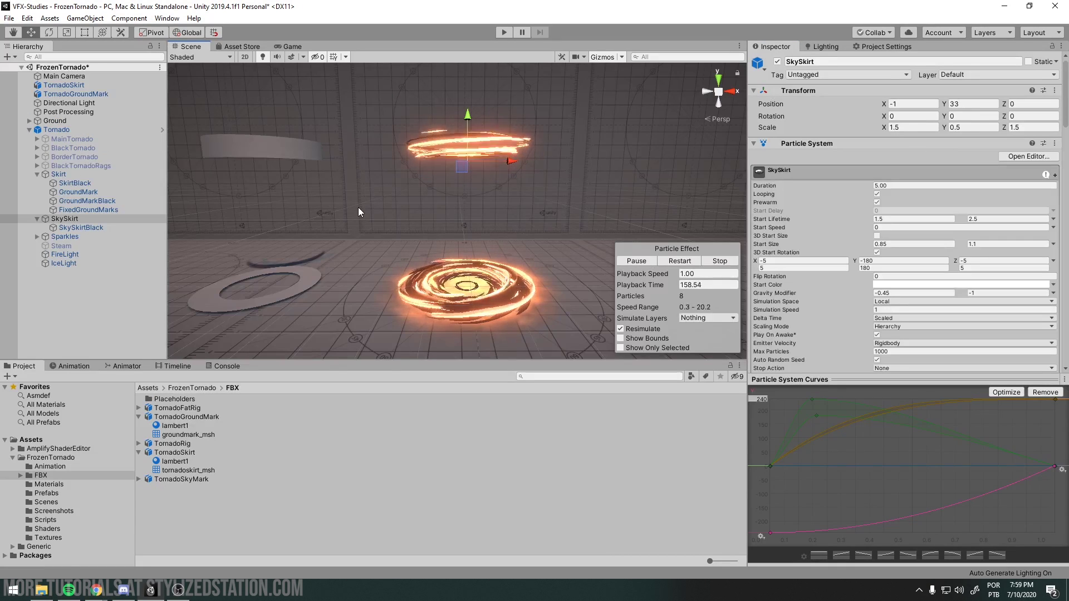
Step: Examine the SkySkirt and Skirt particle effects from several angles alongside their placeholder ring meshes
left_click_drag(393, 207, 407, 186, "alt")
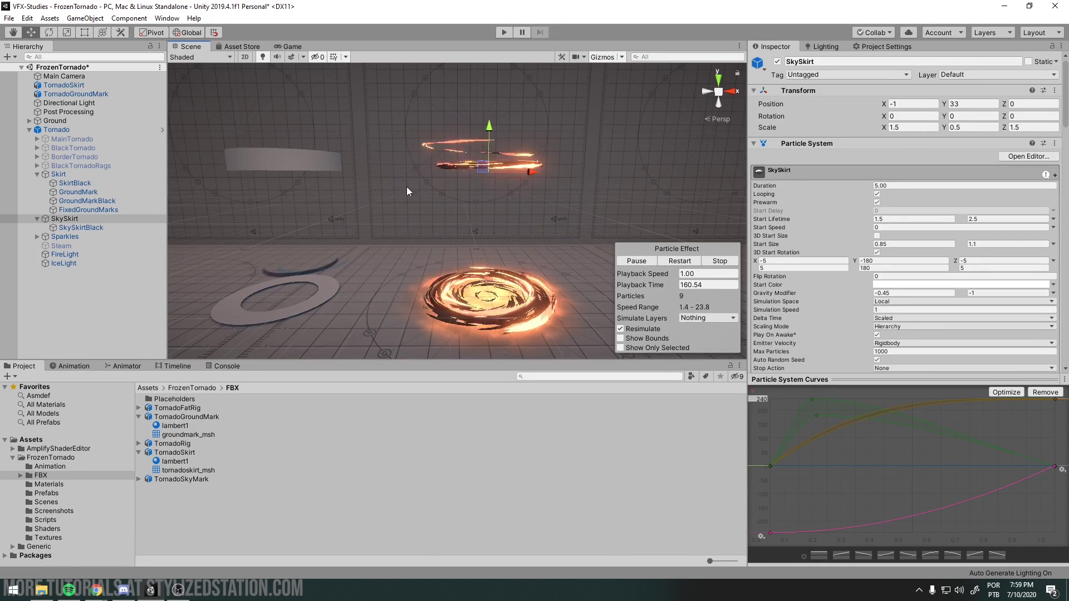
left_click_drag(533, 198, 514, 246, "alt")
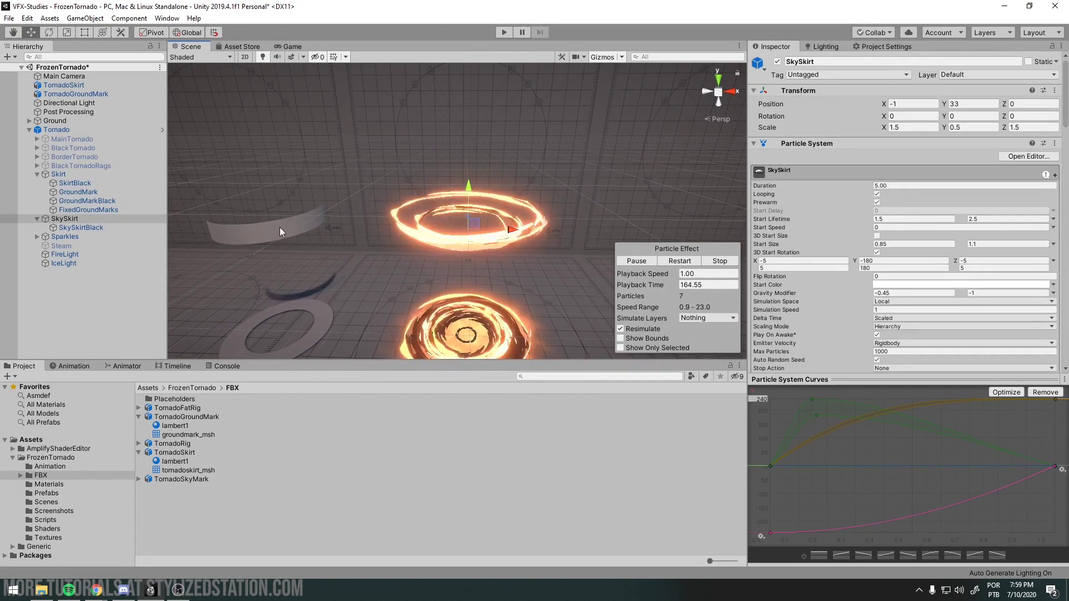
middle_click_drag(514, 246, 442, 226)
left_click(62, 174)
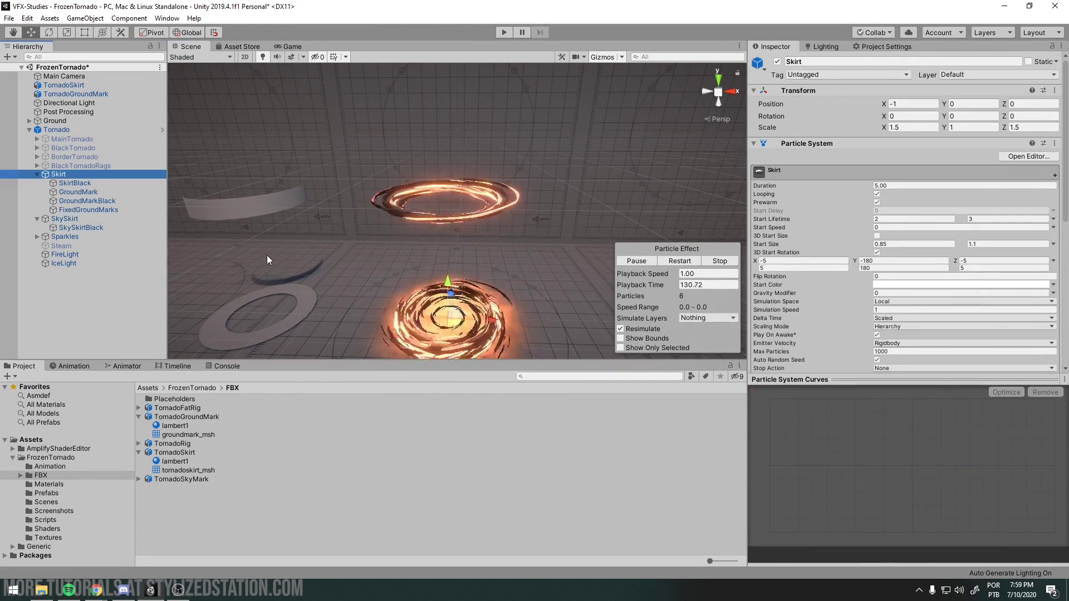
key("f")
left_click_drag(415, 215, 244, 115, "alt")
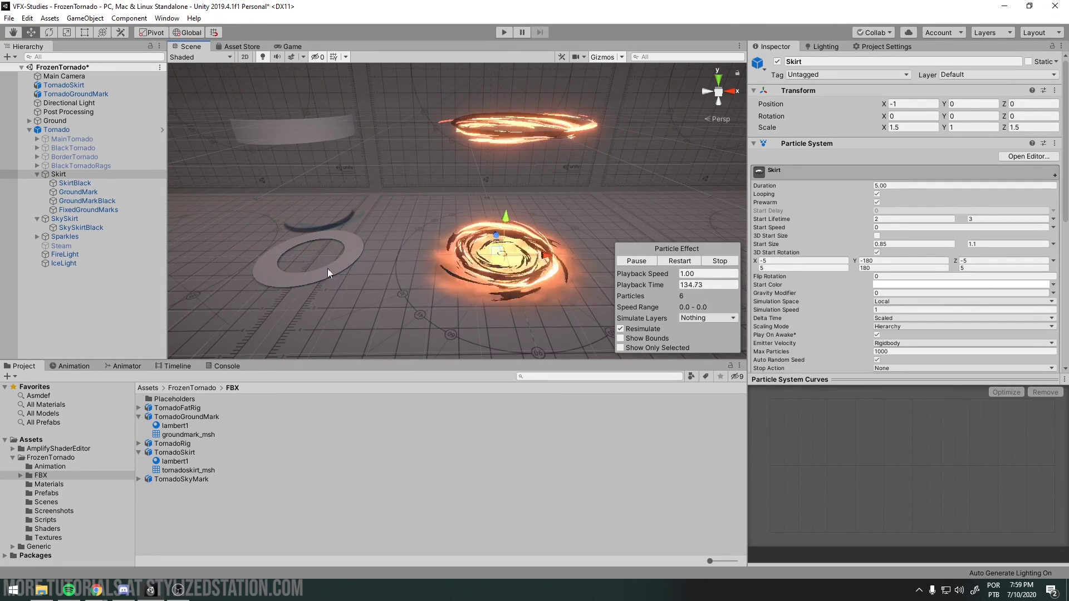
Step: Separate the skirt layers by moving SkirtBlack to X 24, Z 8.7 and GroundMark to X 45.8, Z 16.7
left_click(482, 239)
key("f")
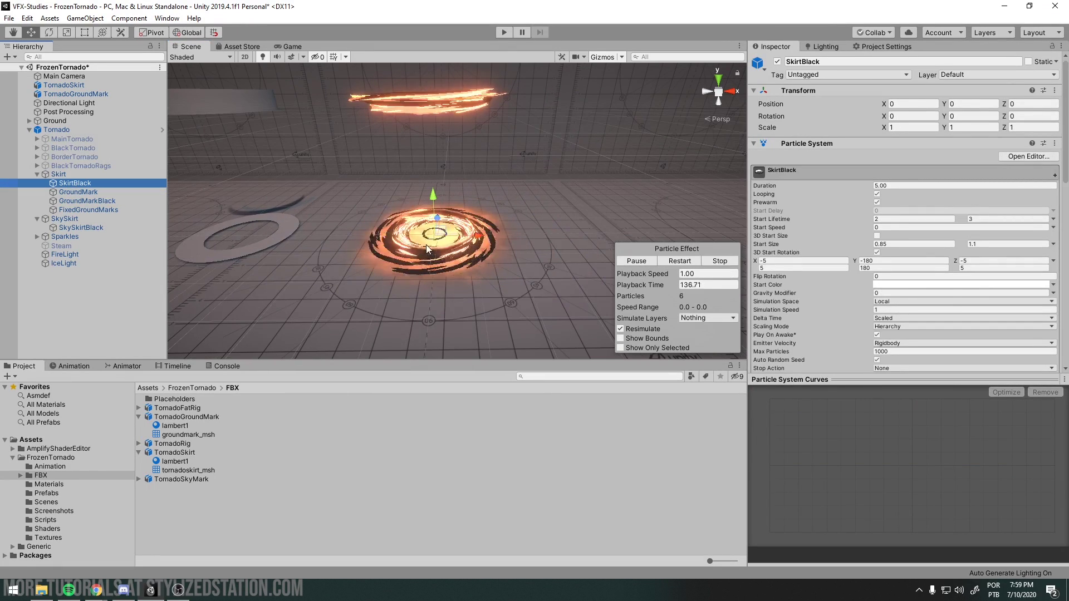
left_click(482, 239)
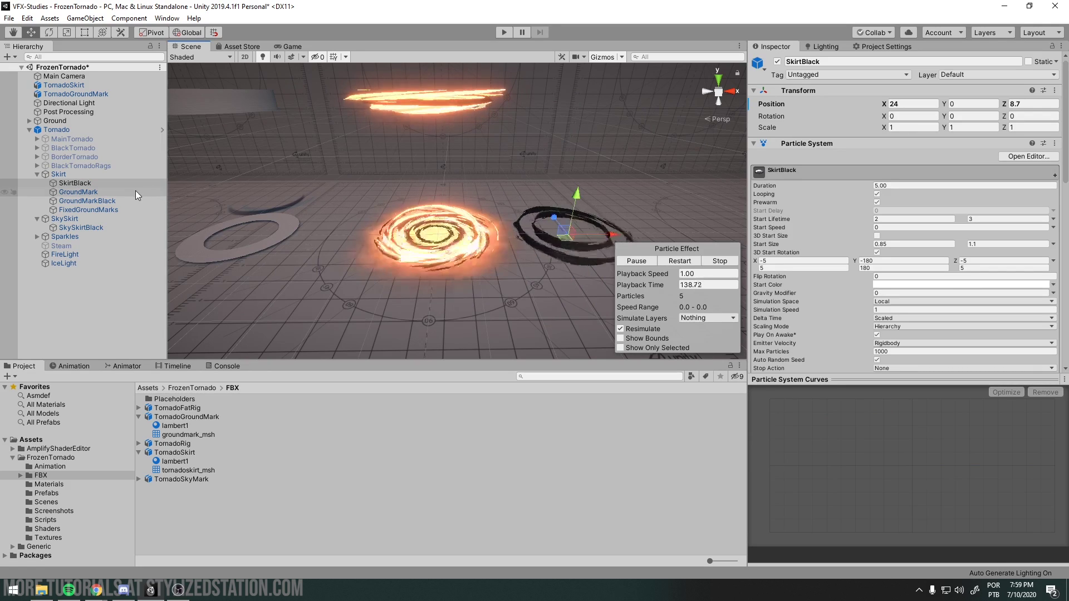
middle_click_drag(462, 241, 391, 245)
left_click_drag(373, 225, 632, 217)
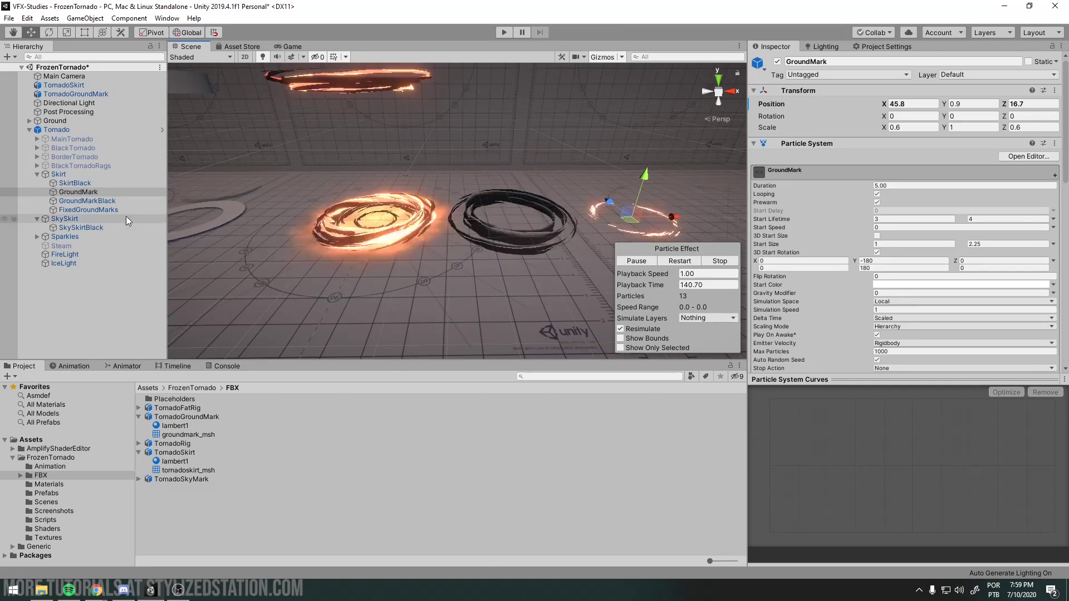
Step: Move the GroundMarkBlack particle system beyond GroundMark, to X 70.2, Z 25.6
left_click(97, 202)
scroll(457, 222, "down", 3)
left_click_drag(494, 213, 671, 211)
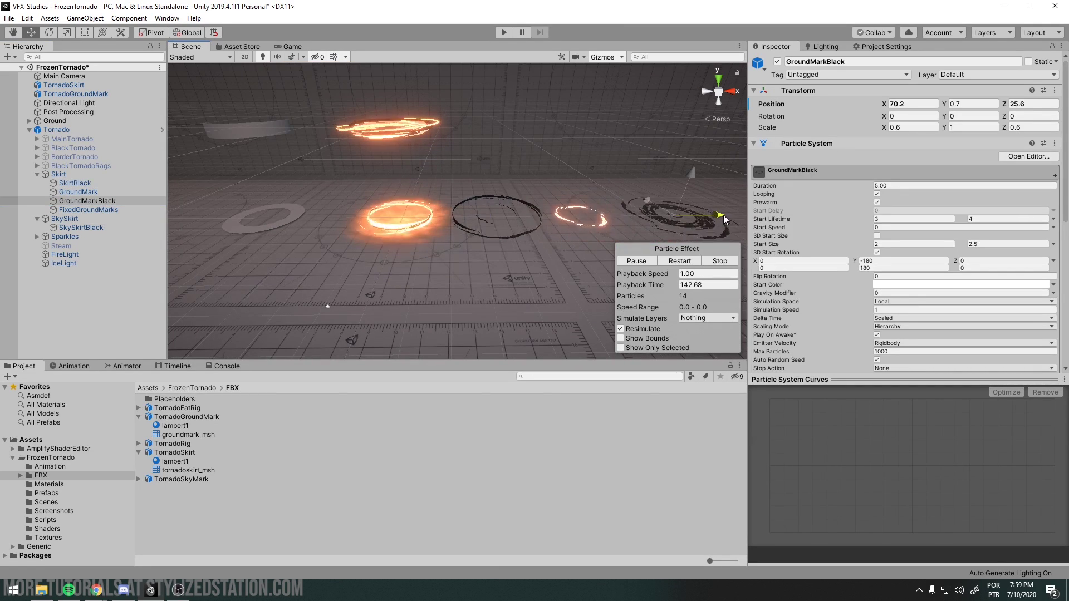
Step: Move FixedGroundMarks out of the skirt on the side opposite the other layers, and shift the TornadoGroundMark mesh to X -82.6
left_click(105, 210)
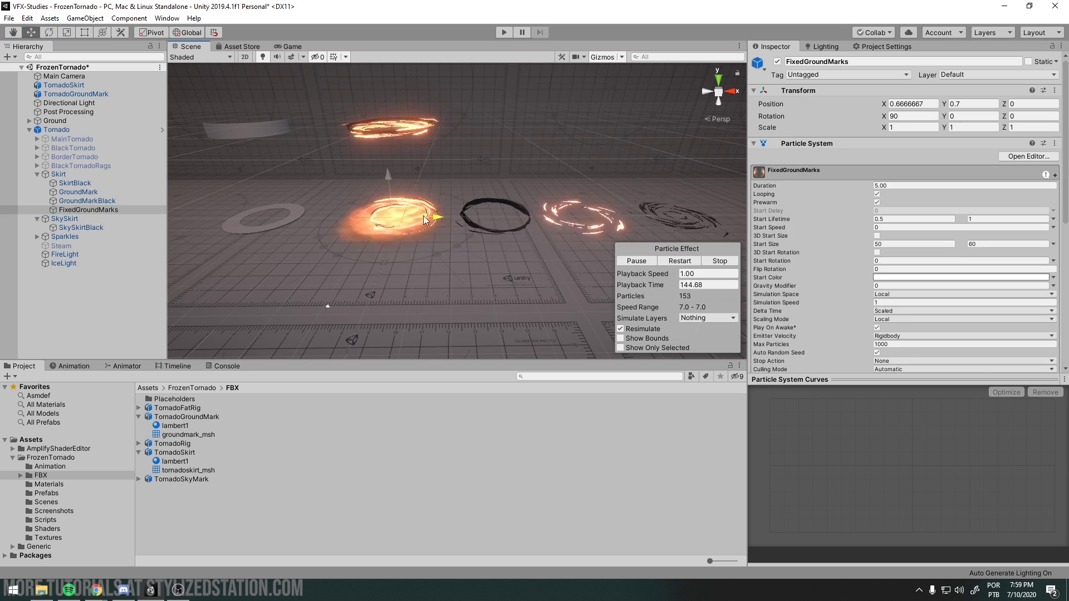
left_click(256, 227)
left_click_drag(284, 221, 212, 215)
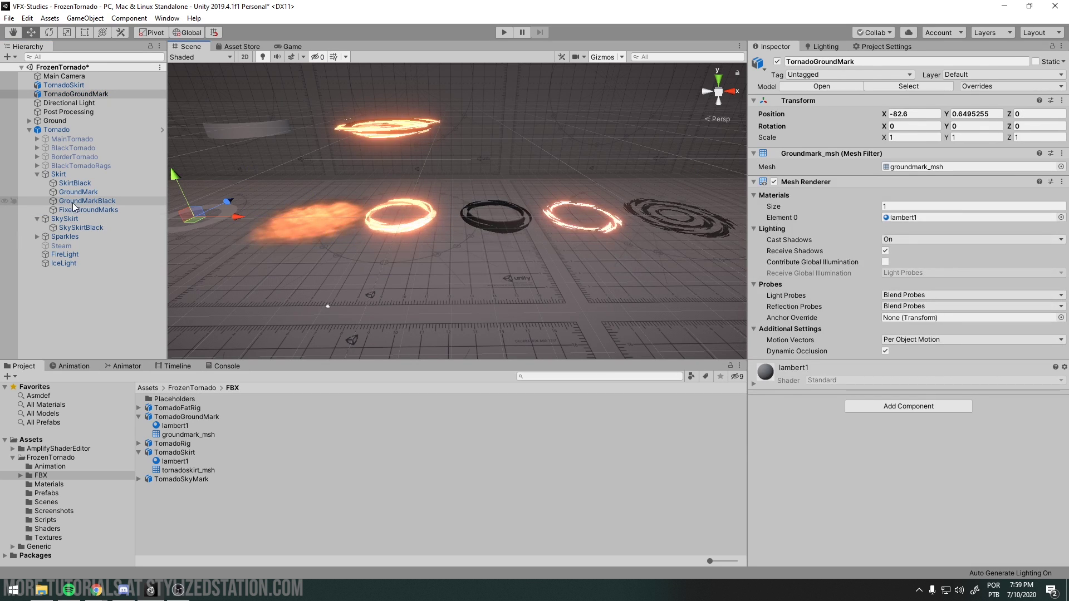
left_click(62, 175)
left_click_drag(389, 240, 415, 242, "alt")
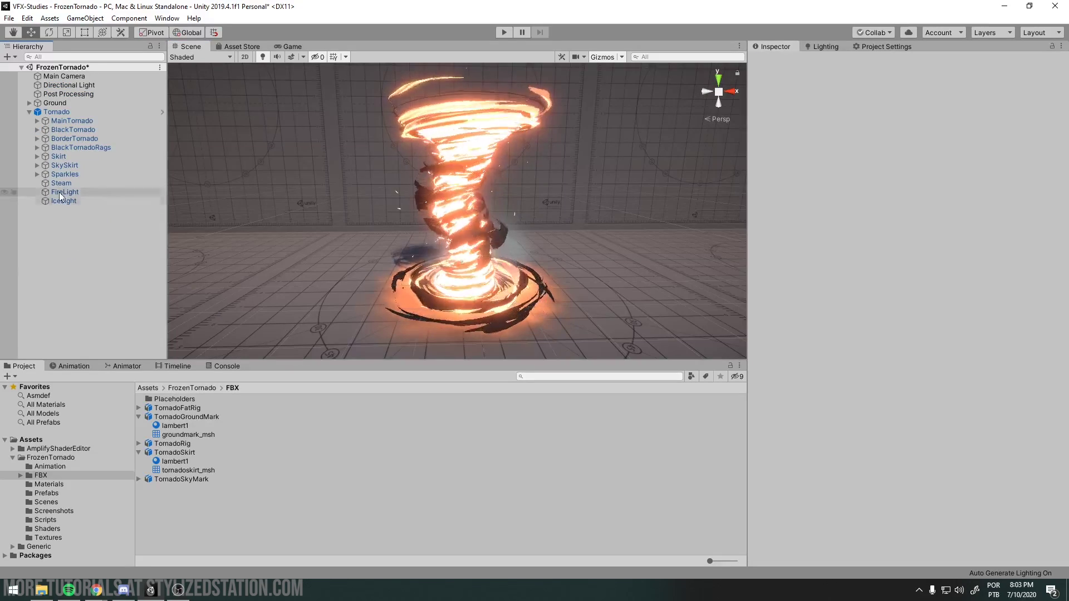
Step: Inspect the Sparkles particle system, then lower the Steam particle system to Y 0.1
left_click(75, 174)
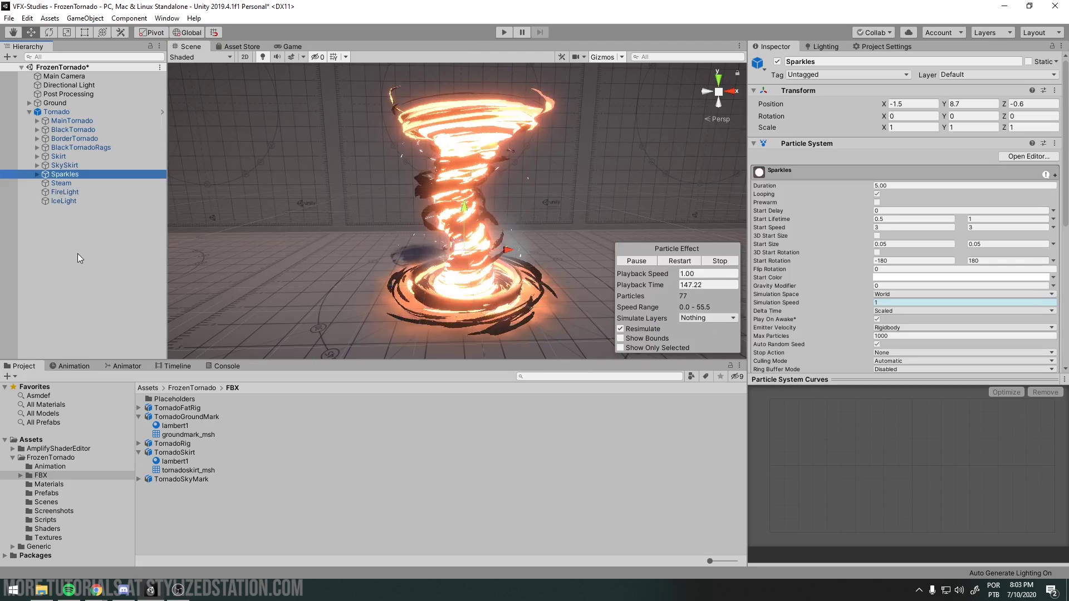
left_click(59, 184)
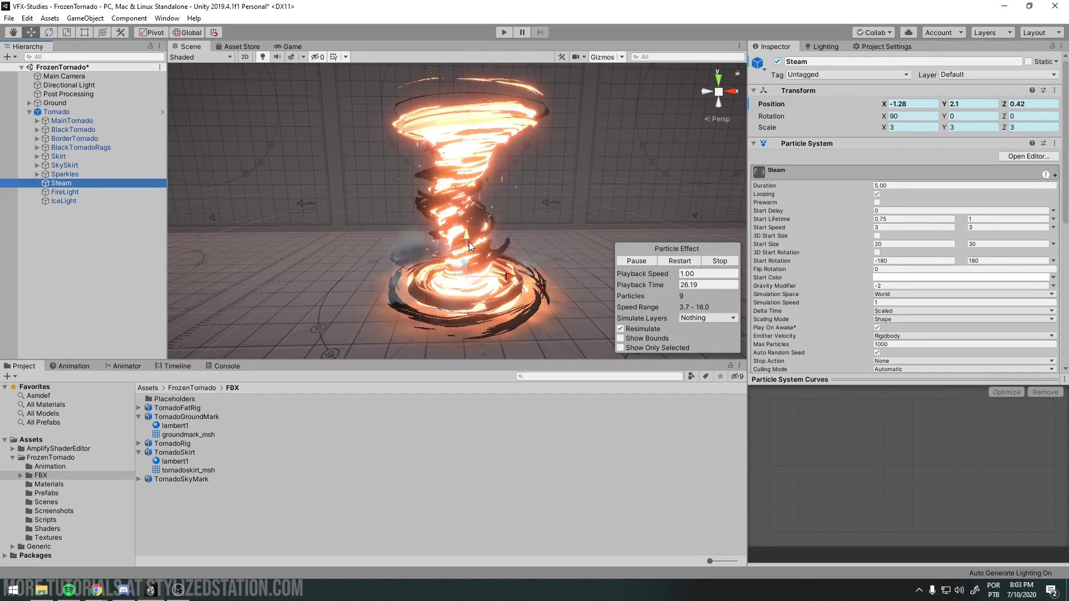
left_click_drag(469, 242, 453, 272)
Step: Scrub the TornadoFreezing animation from frame 0 to frame 60 to preview the fire-to-ice transition
left_click(73, 366)
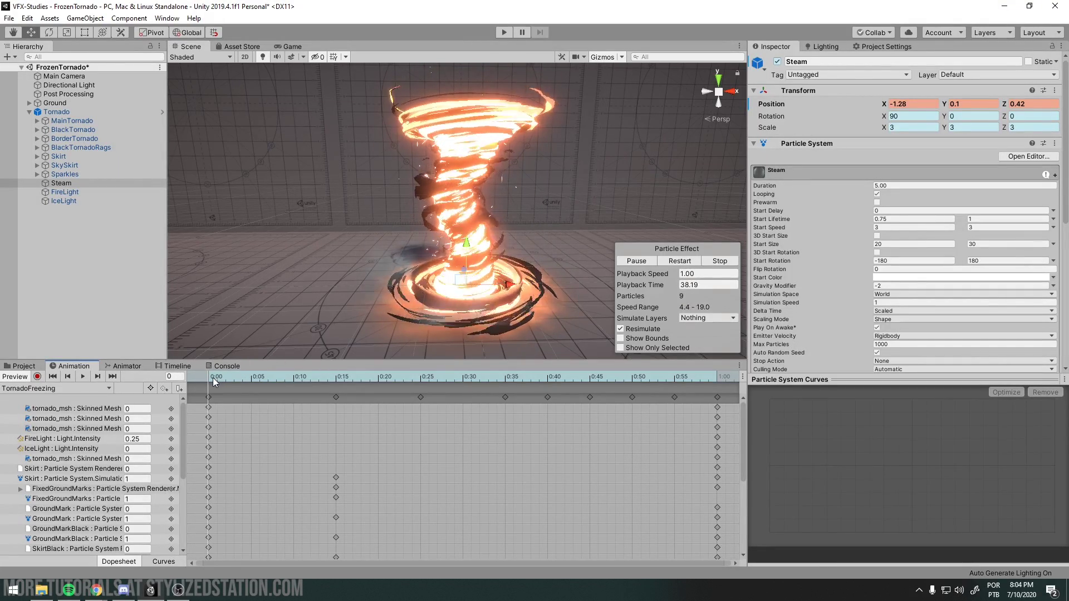
left_click_drag(213, 377, 714, 385)
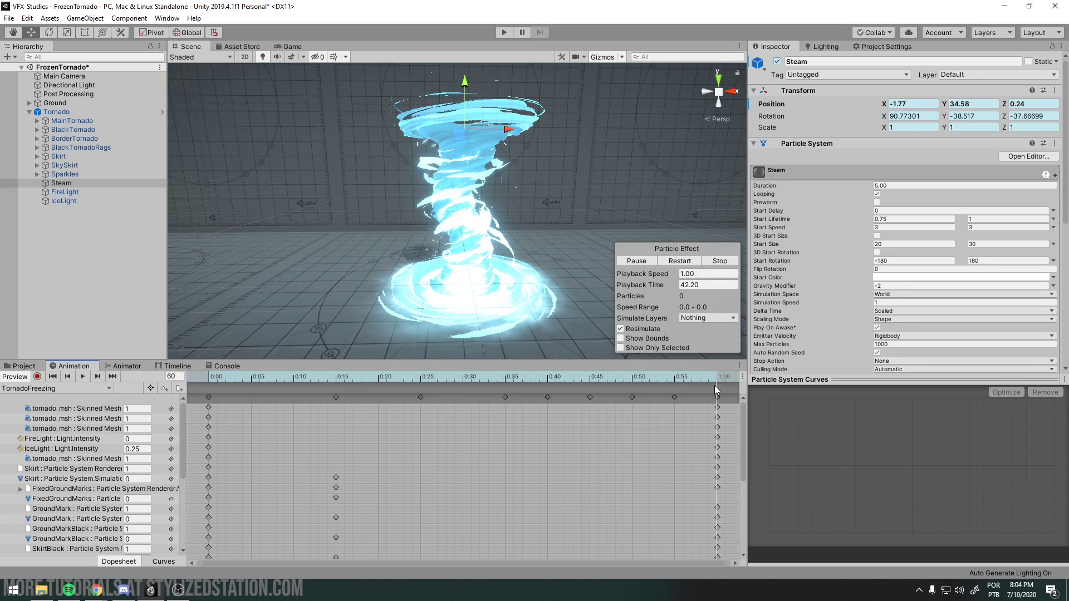